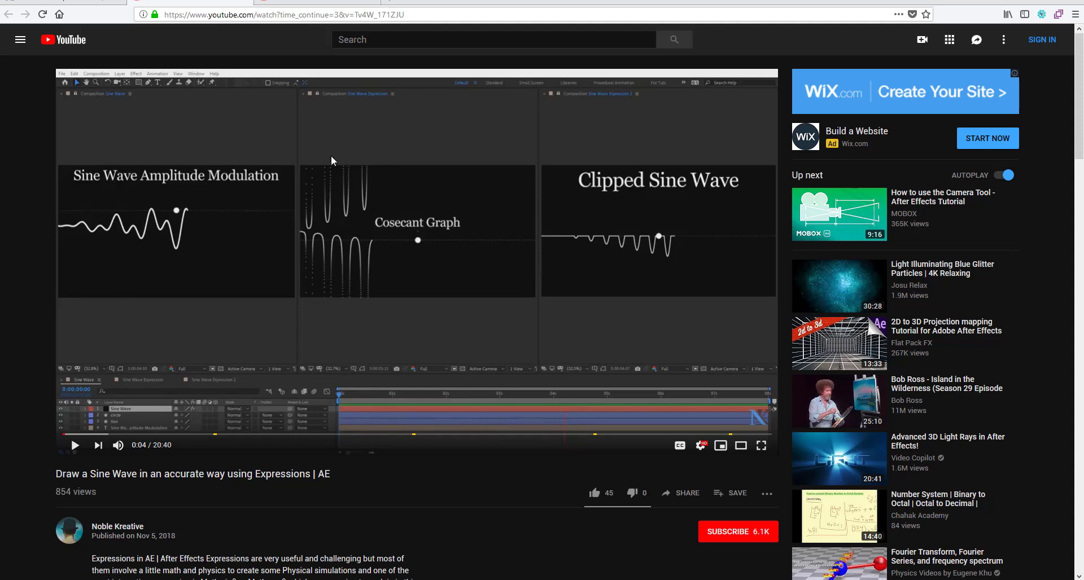
- Browse the Noble Kreative YouTube channel and the blog page for the After Effects tutorials
click(326, 2)
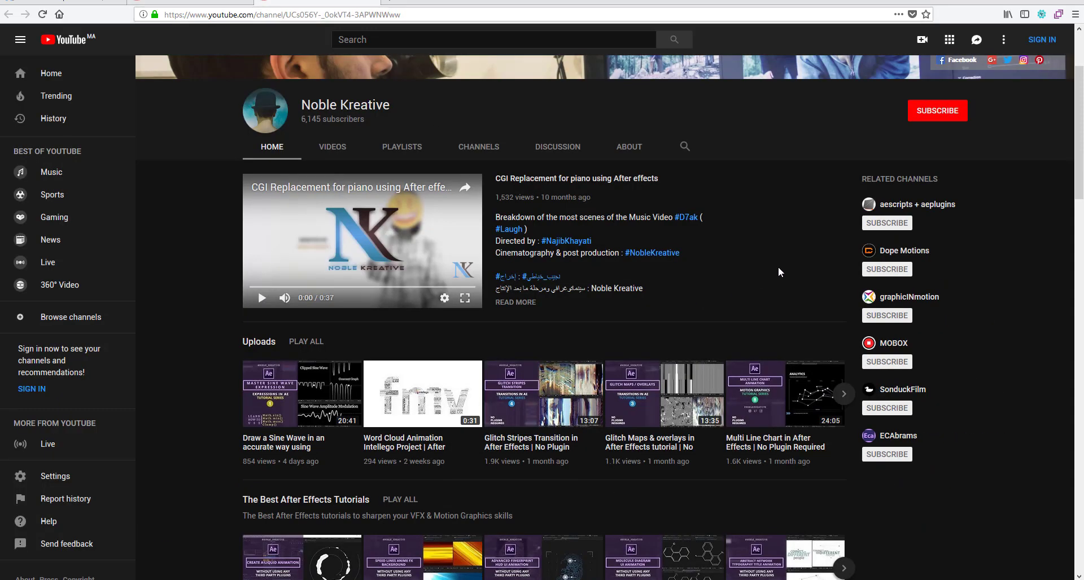
scroll(778, 272, down, 8)
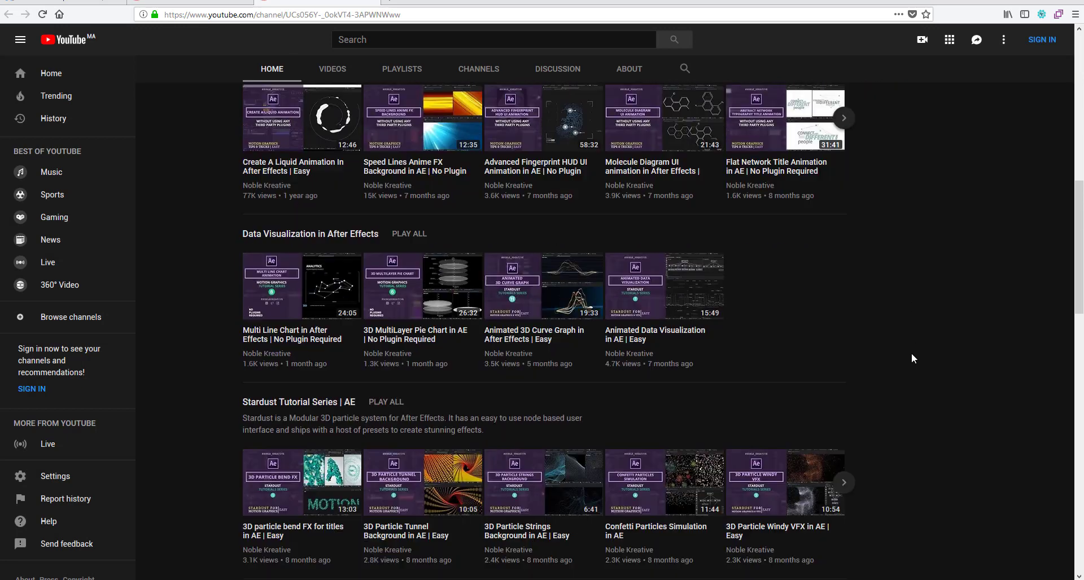
scroll(913, 337, down, 4)
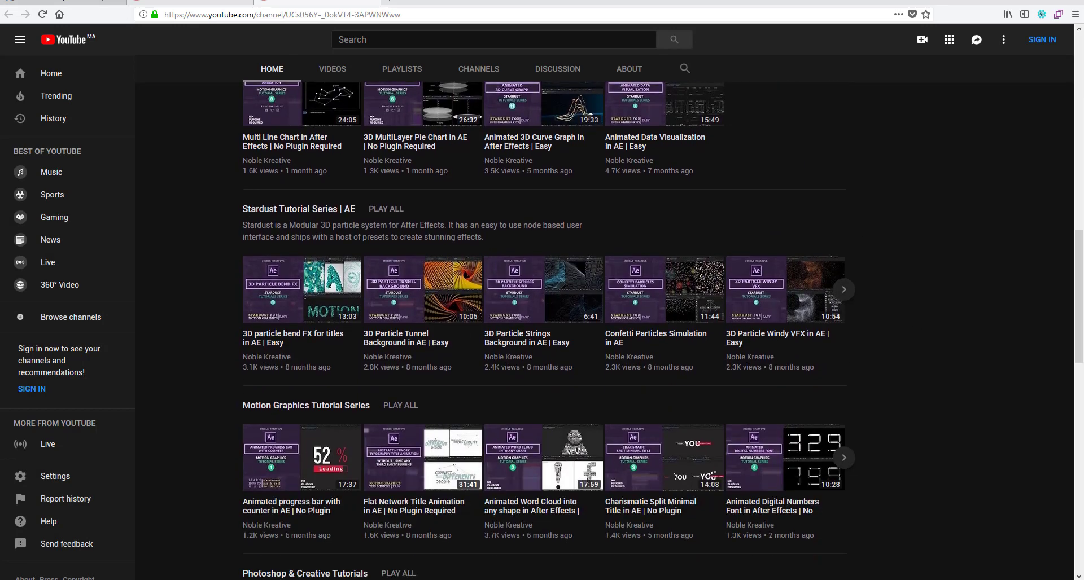
click(79, 2)
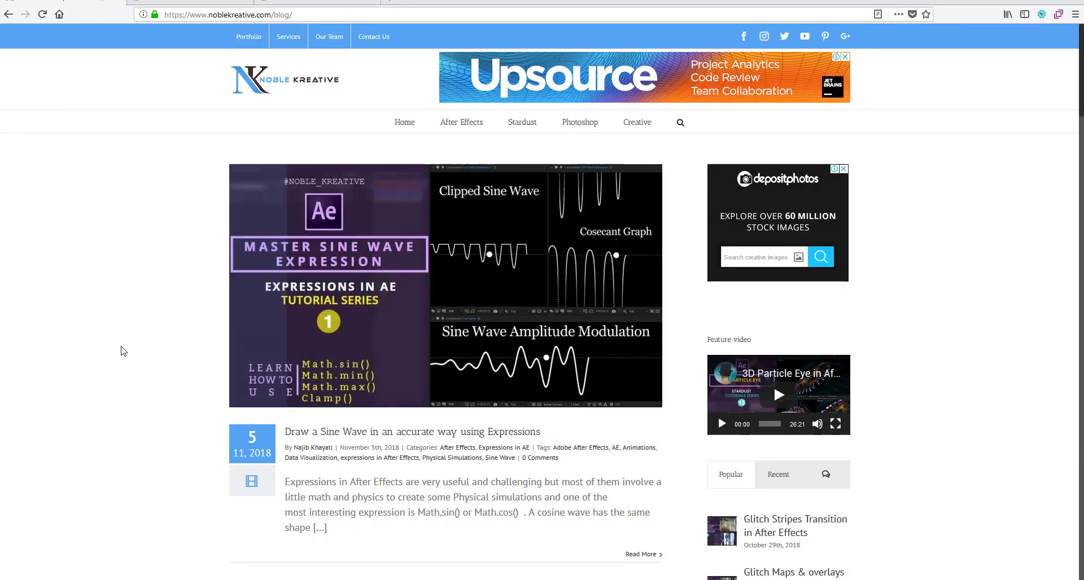
scroll(123, 351, down, 20)
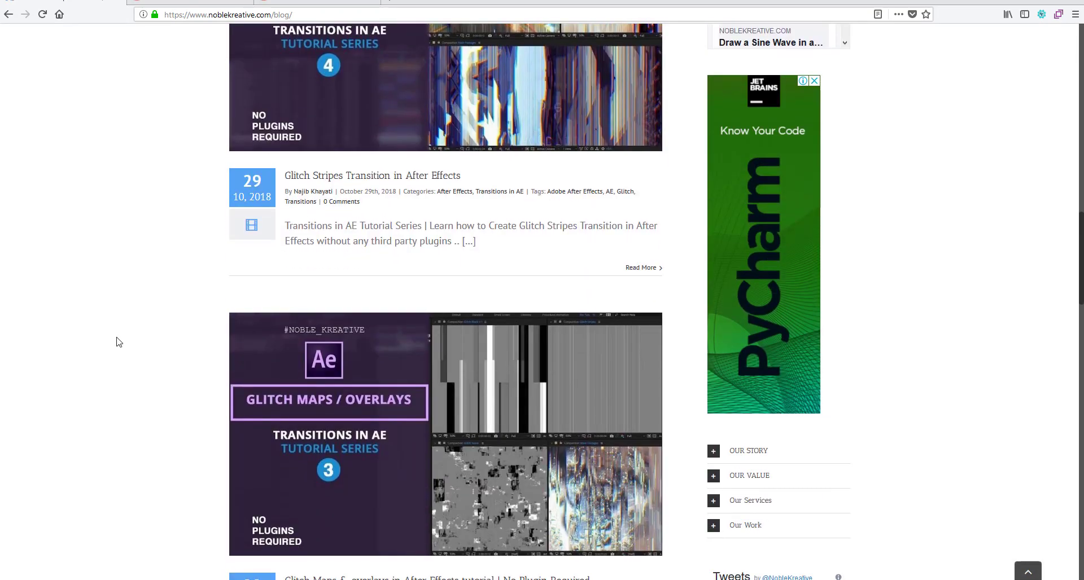
scroll(118, 342, up, 20)
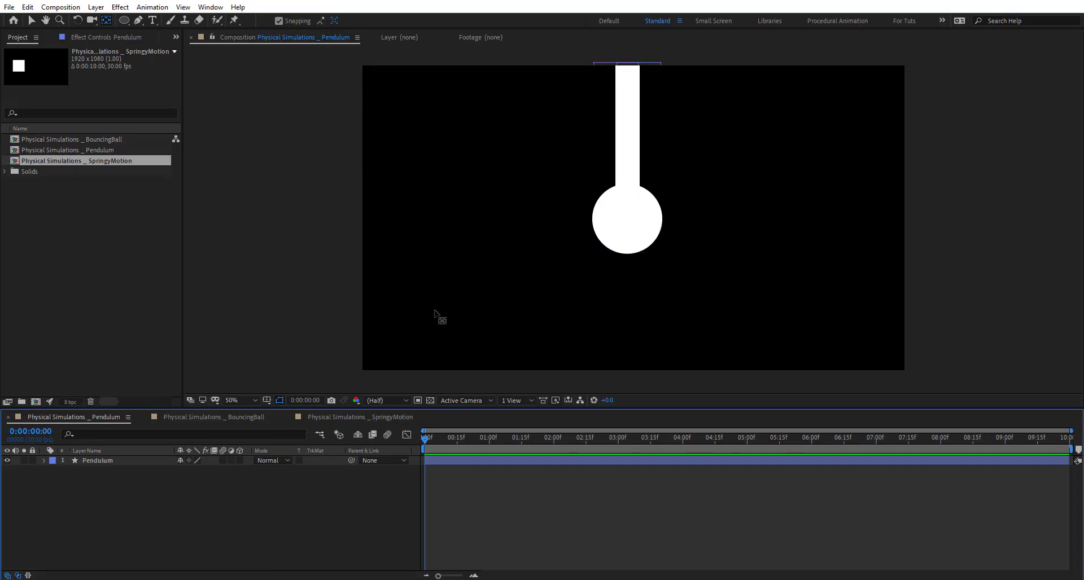
- Examine the Ellipse 1 and Rectangle 1 shapes that make up the Pendulum layer, toggling the ellipse's visibility
click(45, 462)
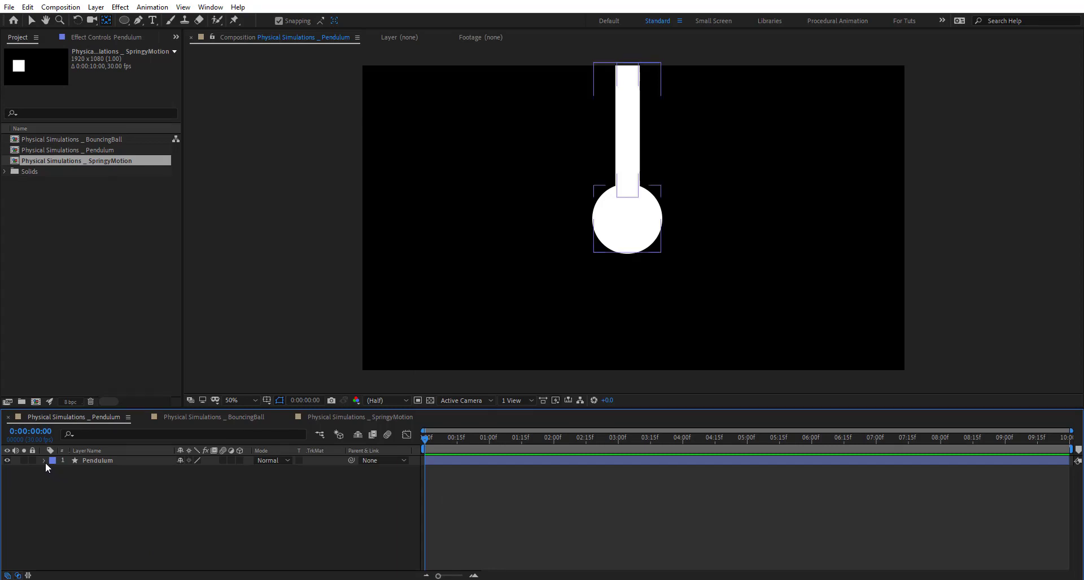
click(43, 461)
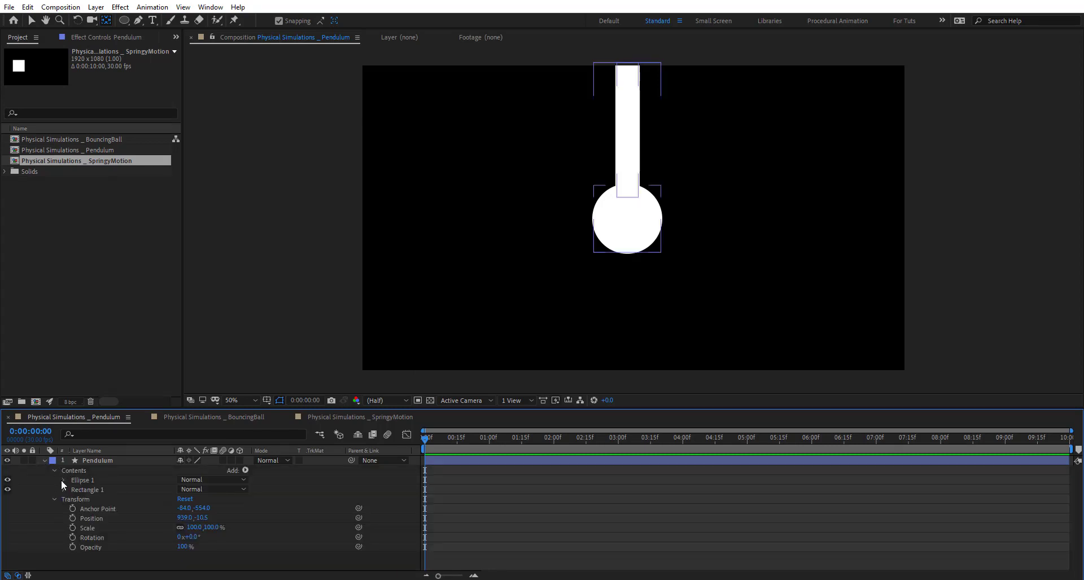
click(63, 480)
click(90, 481)
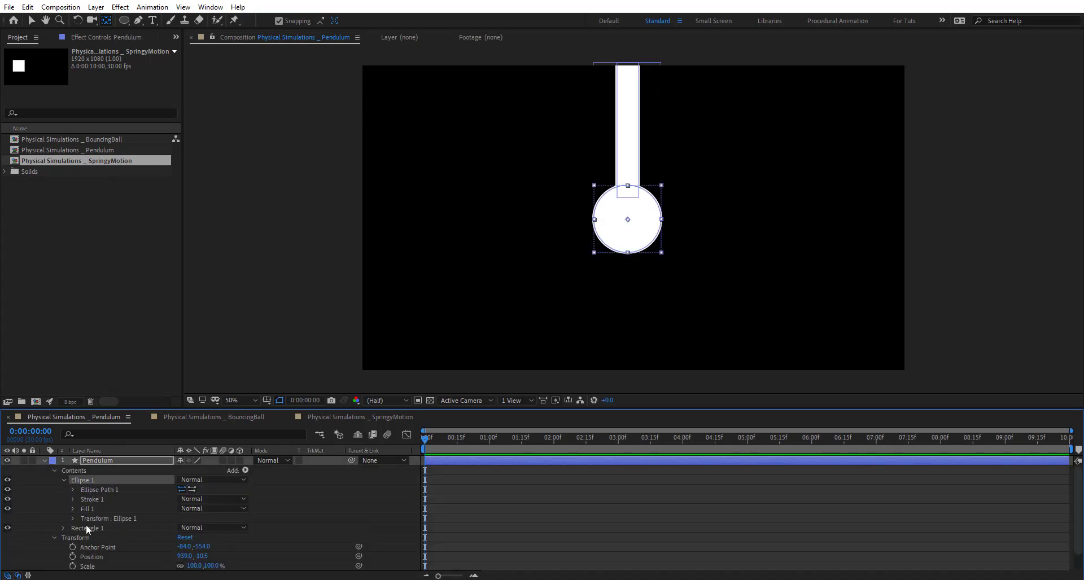
click(80, 529)
click(8, 480)
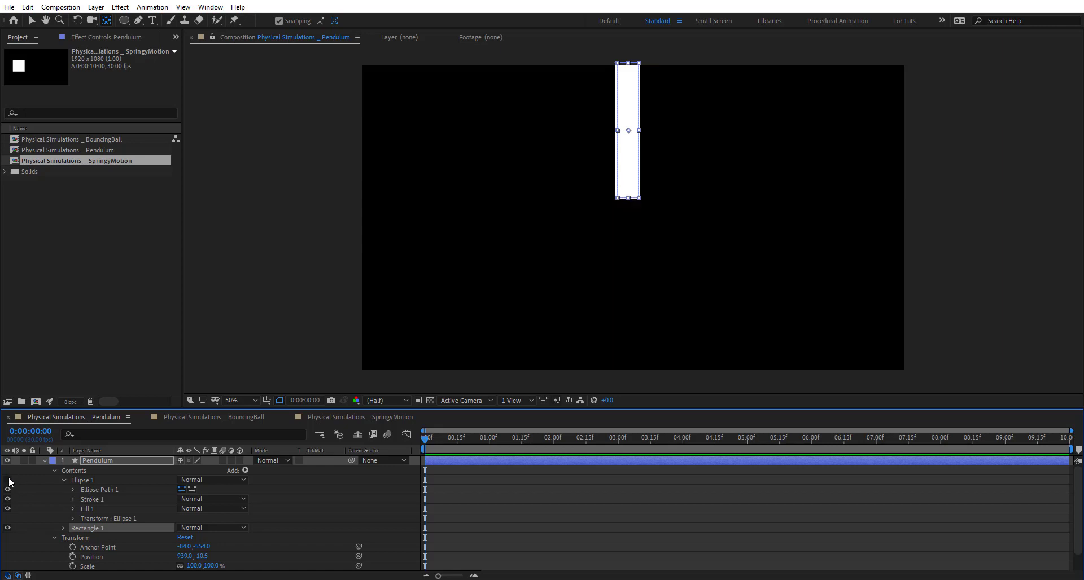
click(8, 480)
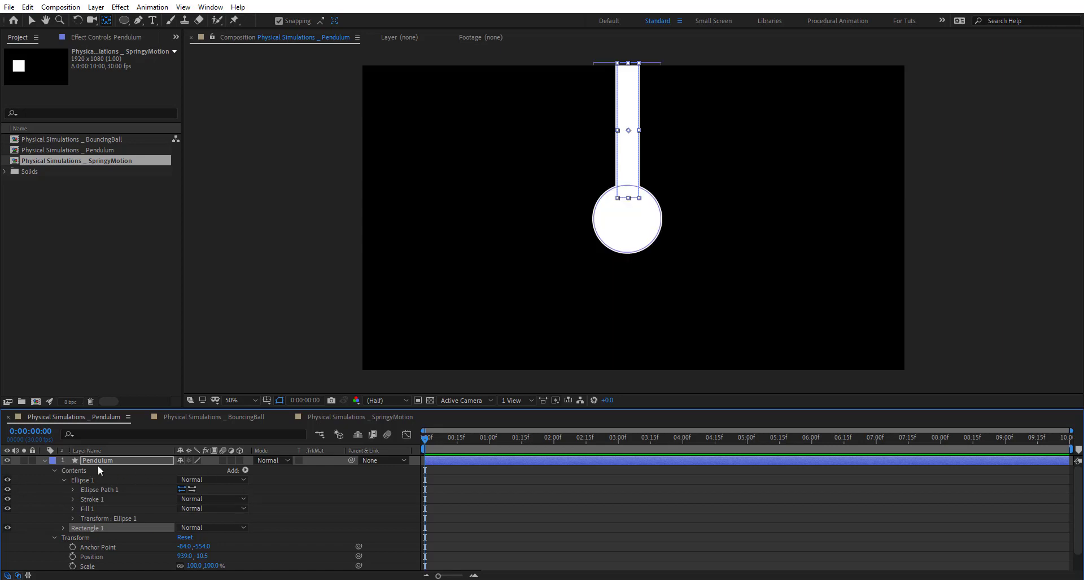
click(45, 461)
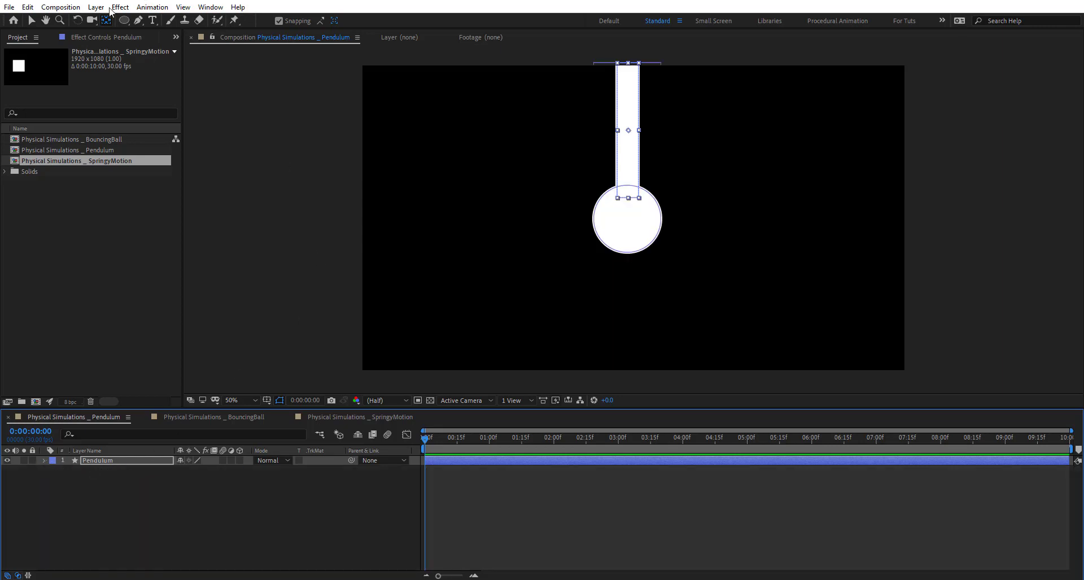
click(156, 494)
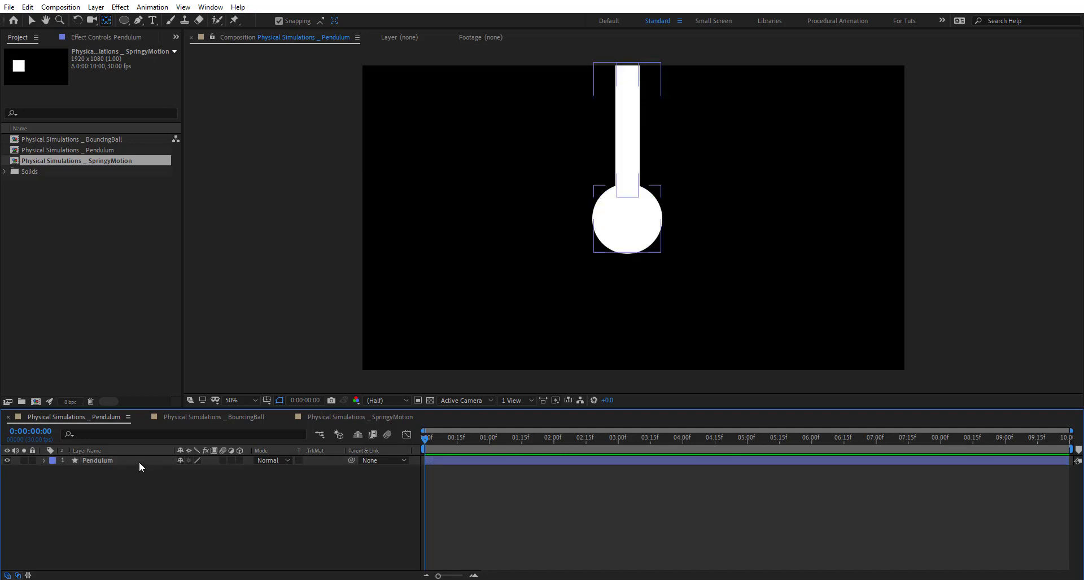
- Reveal the Pendulum layer's Rotation property and test the swing, resetting the angle to 0°
click(139, 462)
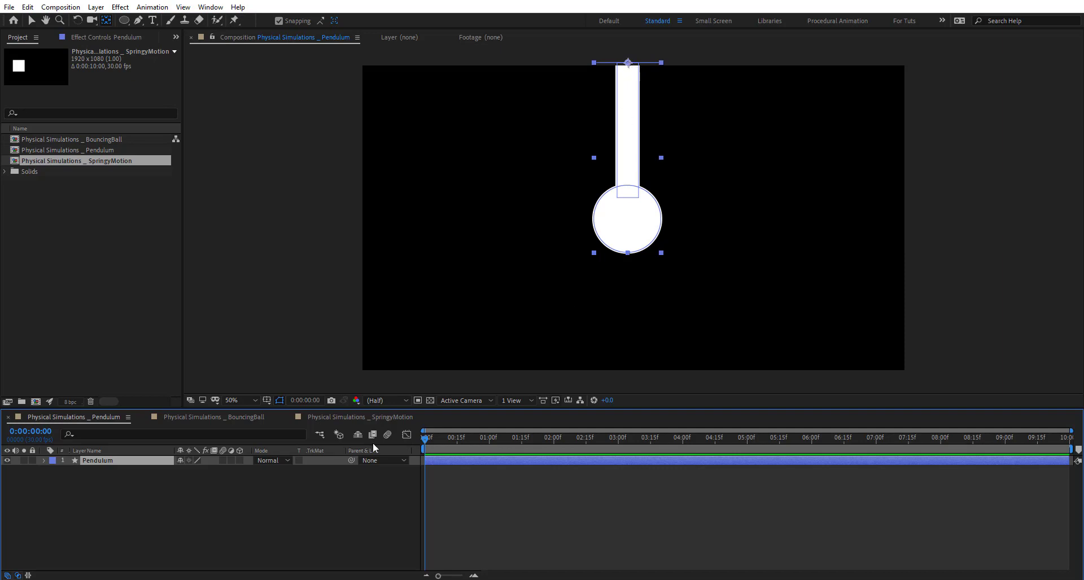
key(r)
mouse_move(187, 473)
mouse_down()
mouse_move(213, 473)
mouse_move(179, 475)
mouse_move(210, 479)
mouse_move(194, 484)
mouse_up()
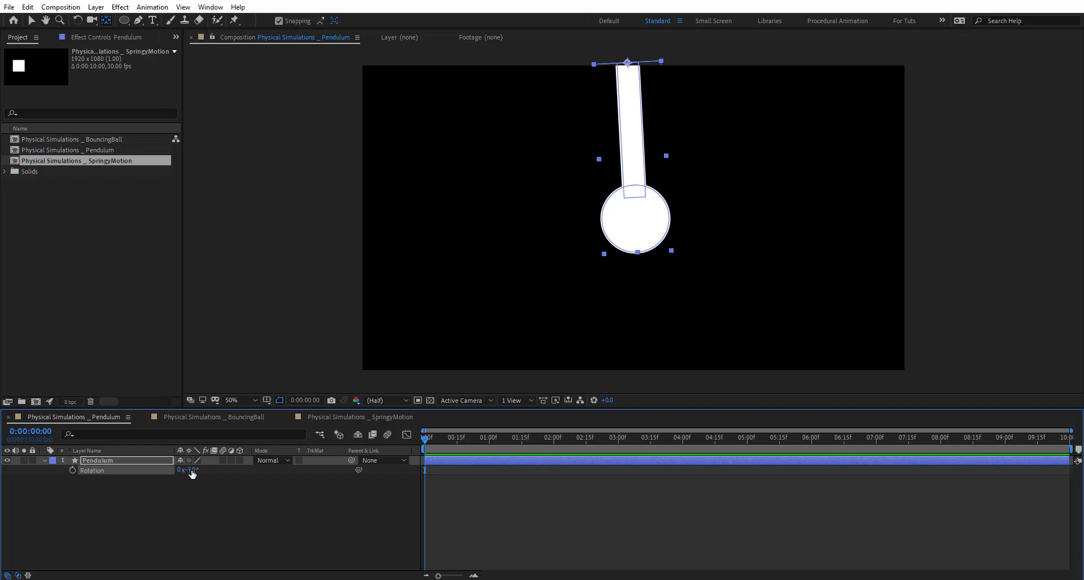
click(191, 471)
key(Return)
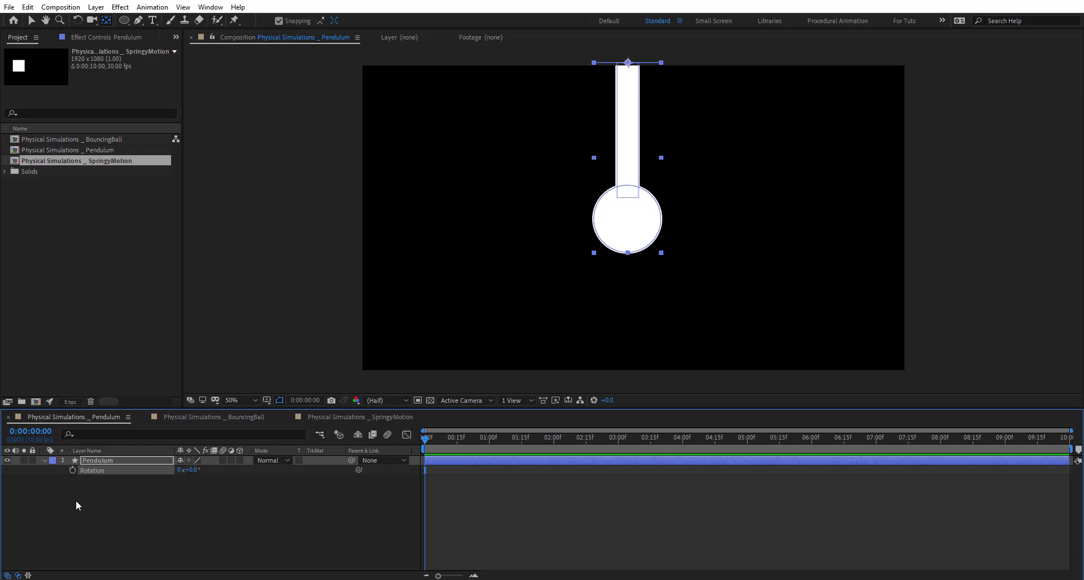
- Add an expression to the Pendulum layer's Rotation that defines freq=1; and amp=90; on separate lines
alt+click(72, 471)
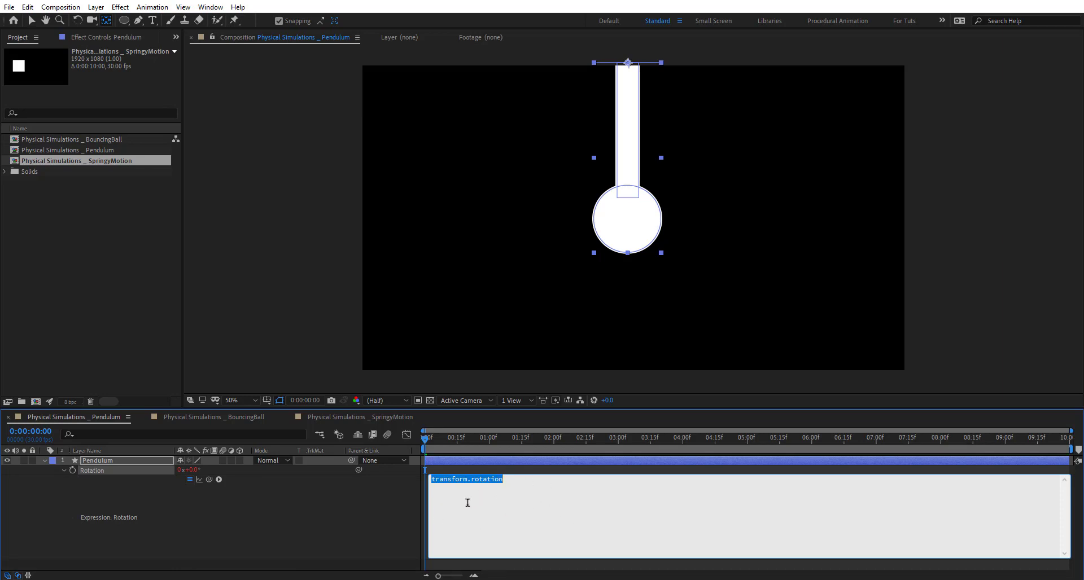
text(freq=1;)
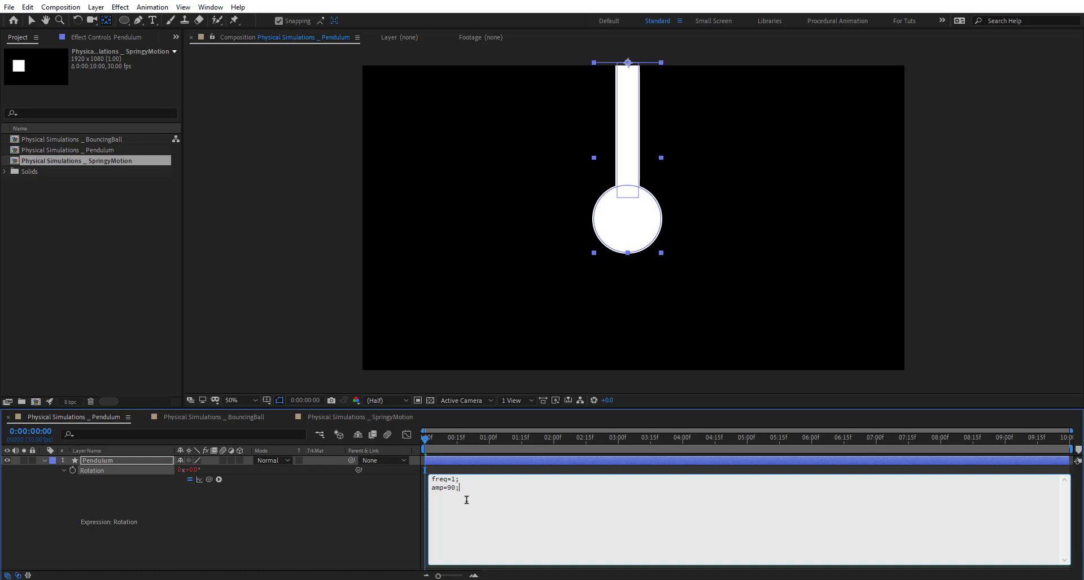
key(Return)
key(Return)
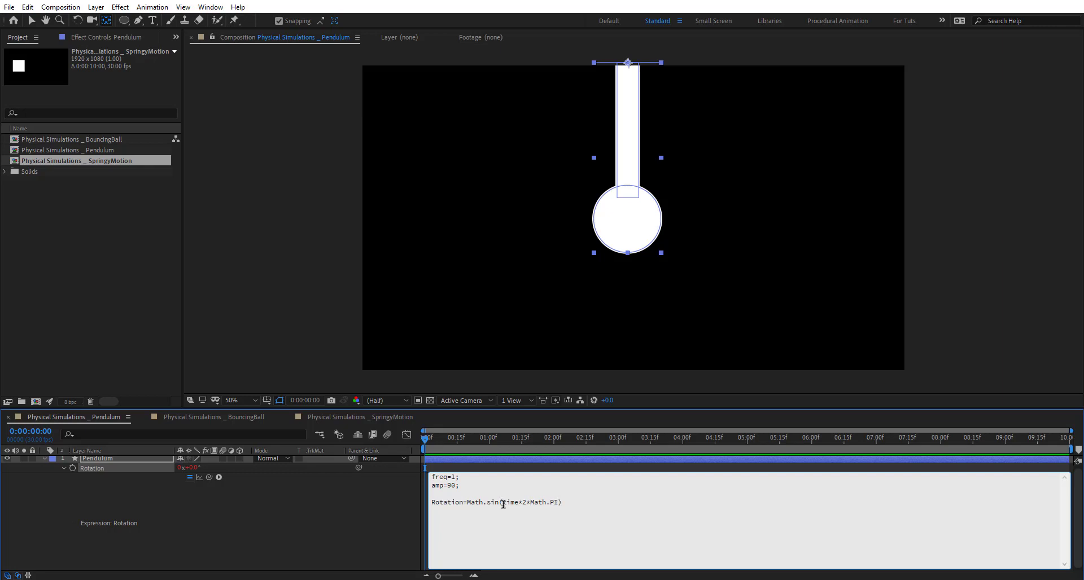
- Complete the expression with Rotation=amp*Math.sin(freq*time*2*Math.PI); and preview the pendulum's swing
text(freq)
text(*)
text(amp)
text(*)
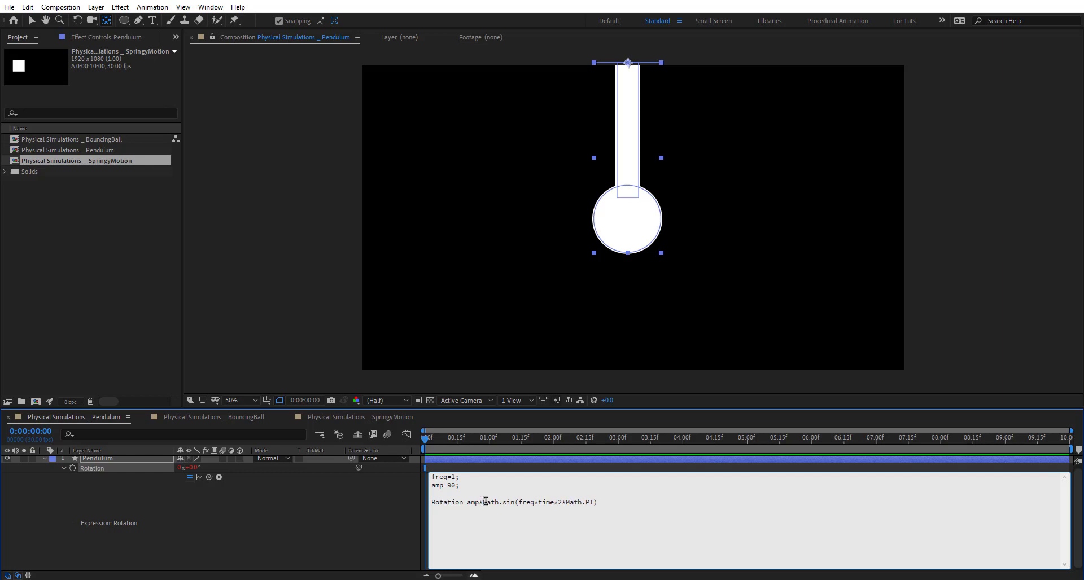
drag(488, 502, 614, 501)
click(614, 501)
click(391, 530)
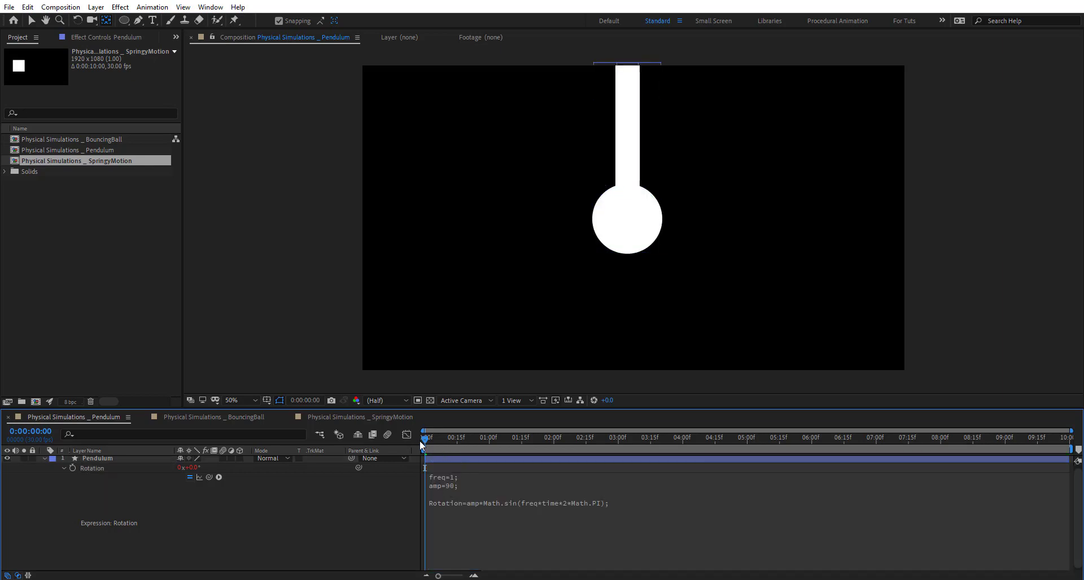
key(space)
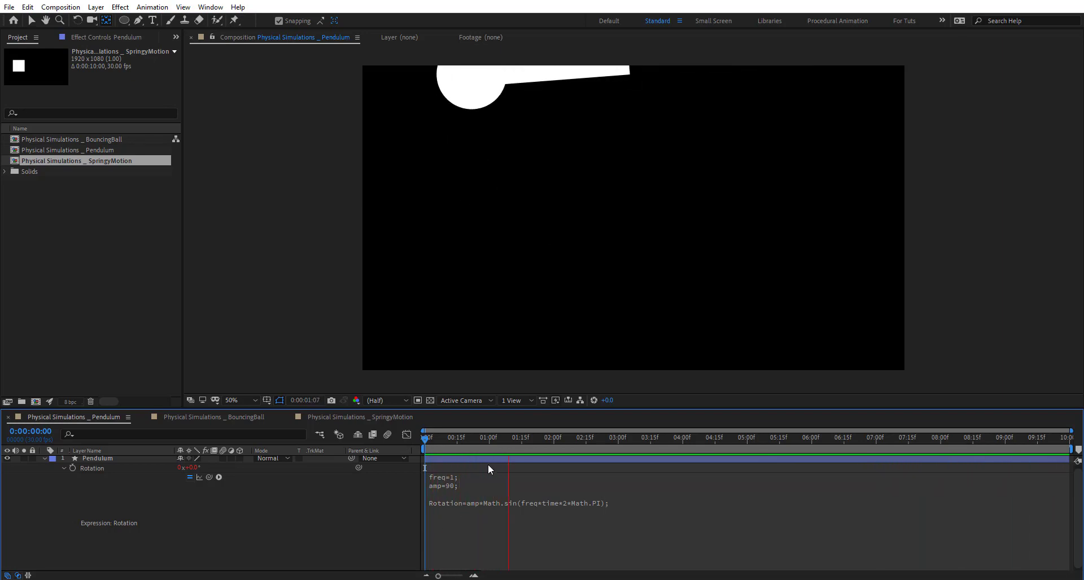
- Set freq to .5 in the Rotation expression and preview the slower swing
click(493, 442)
click(449, 487)
click(453, 477)
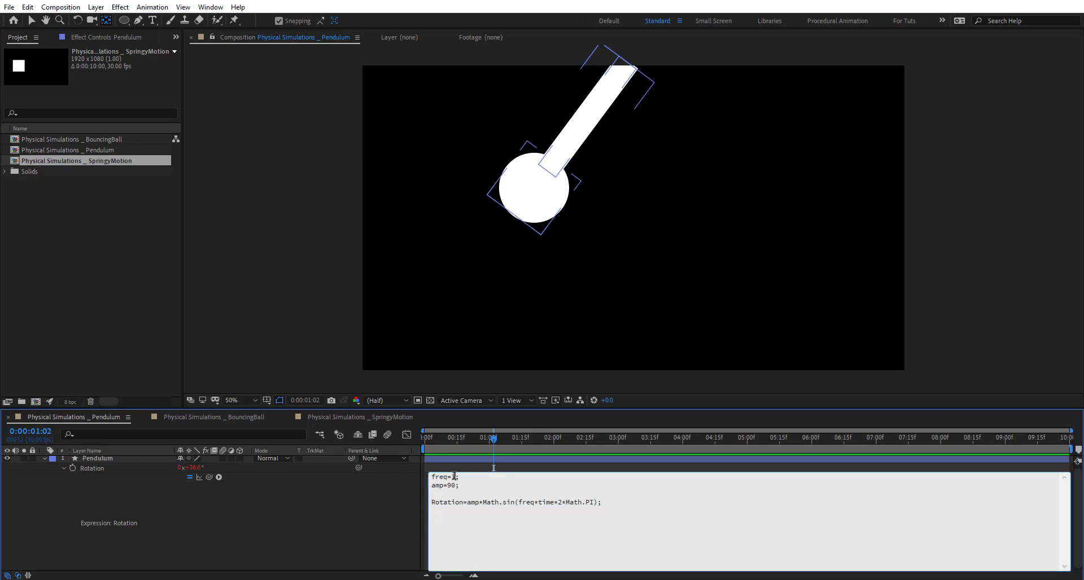
key(BackSpace)
text(.5)
click(460, 468)
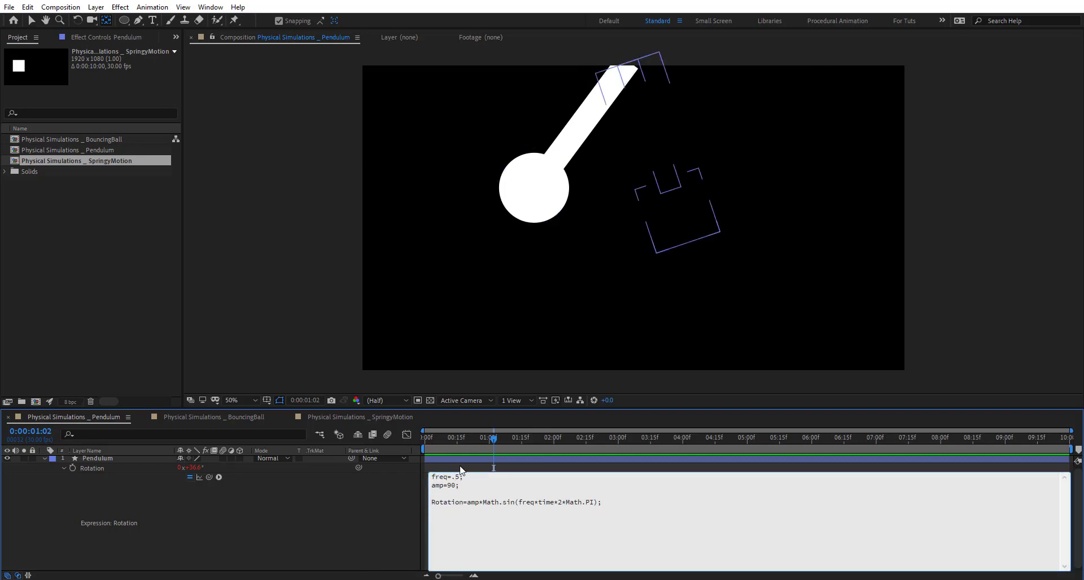
key(space)
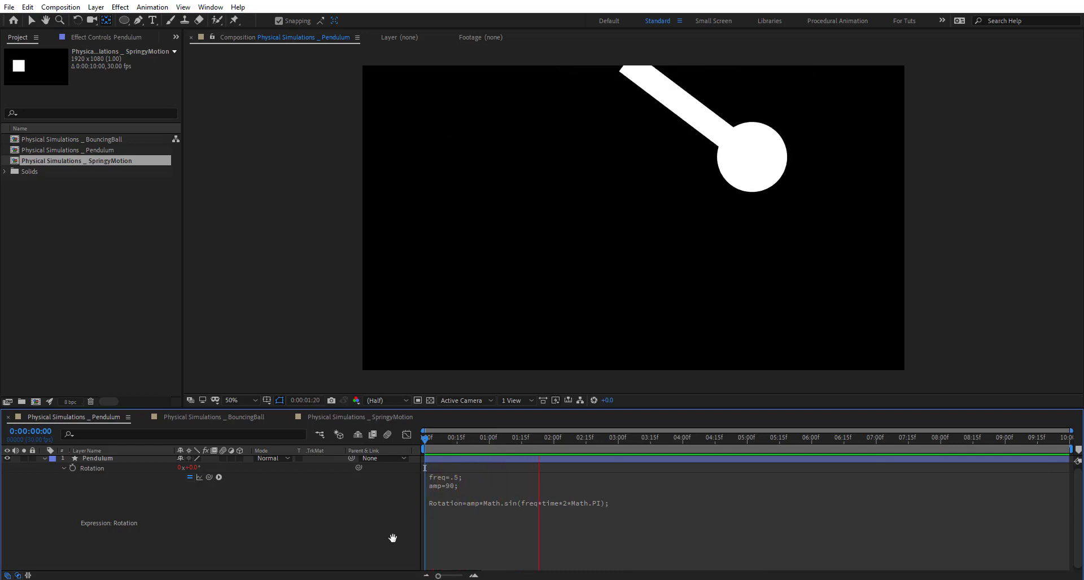
- Set amp to 50 in the Rotation expression and apply it
click(447, 489)
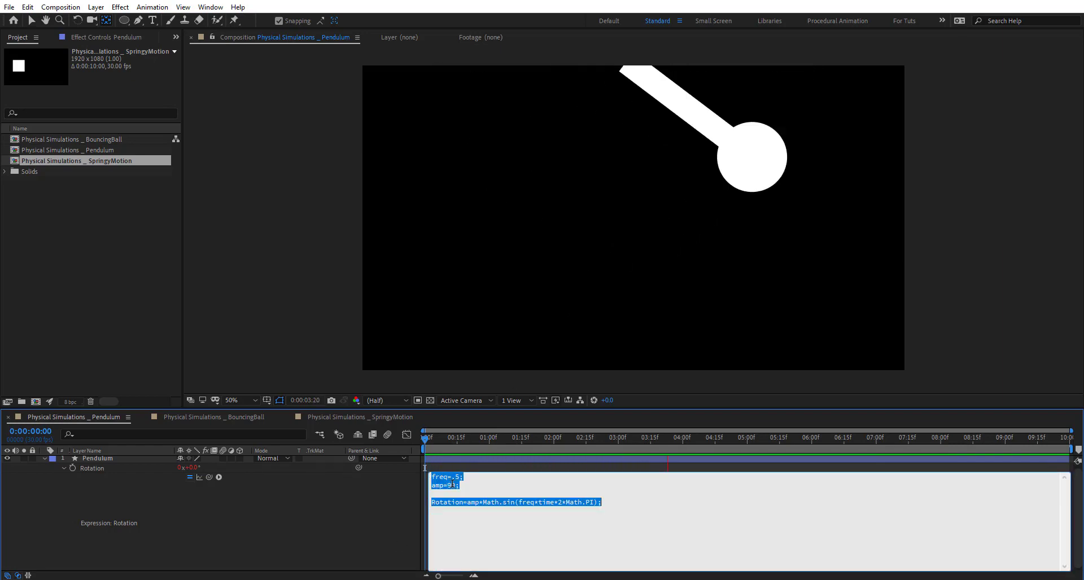
click(452, 485)
key(BackSpace)
text(5)
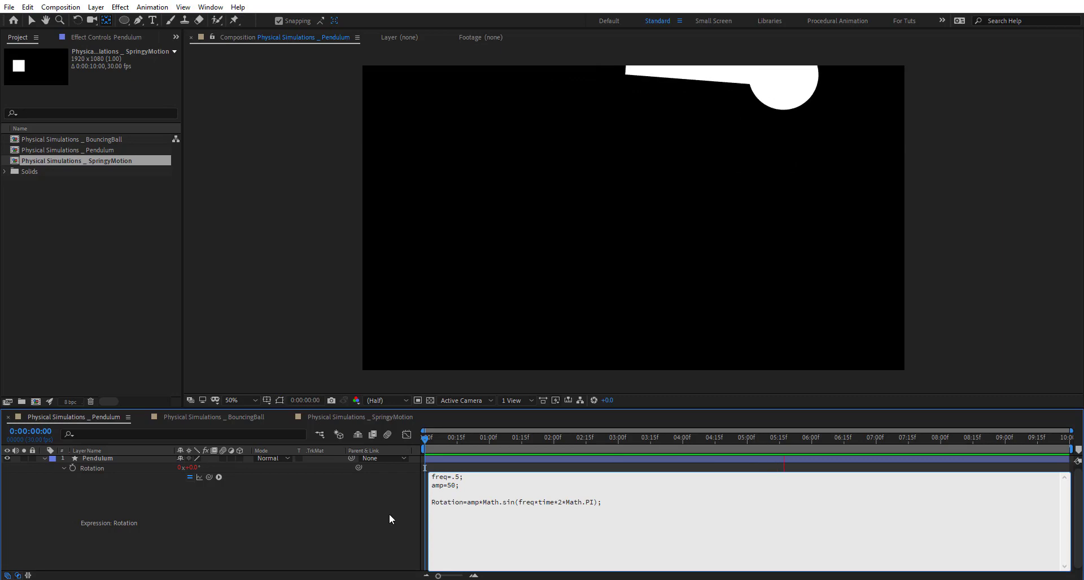
click(388, 514)
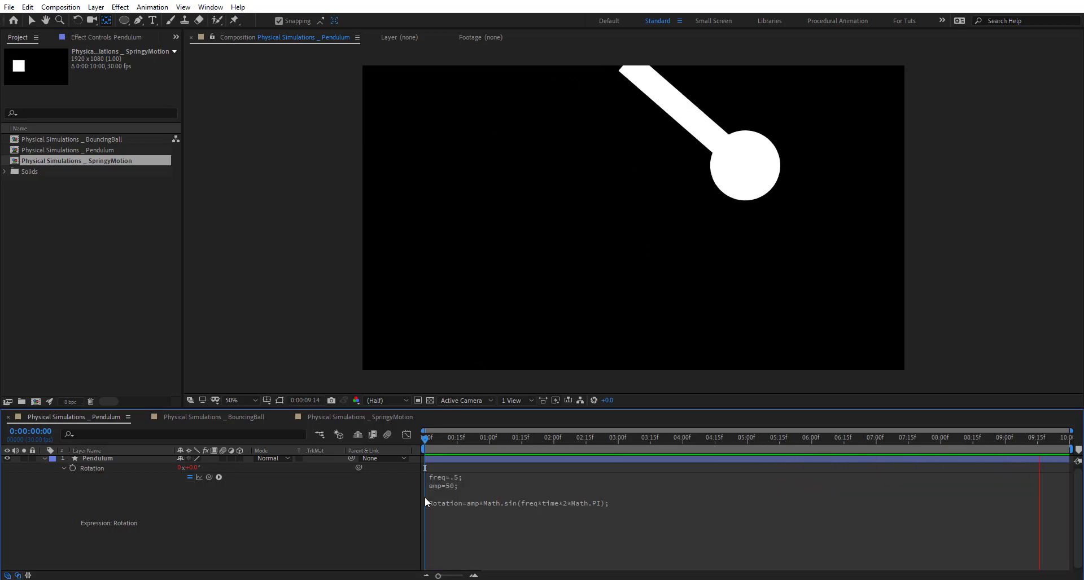
- Return the playhead to the start and examine the Rotation curve in the Graph Editor
key(space)
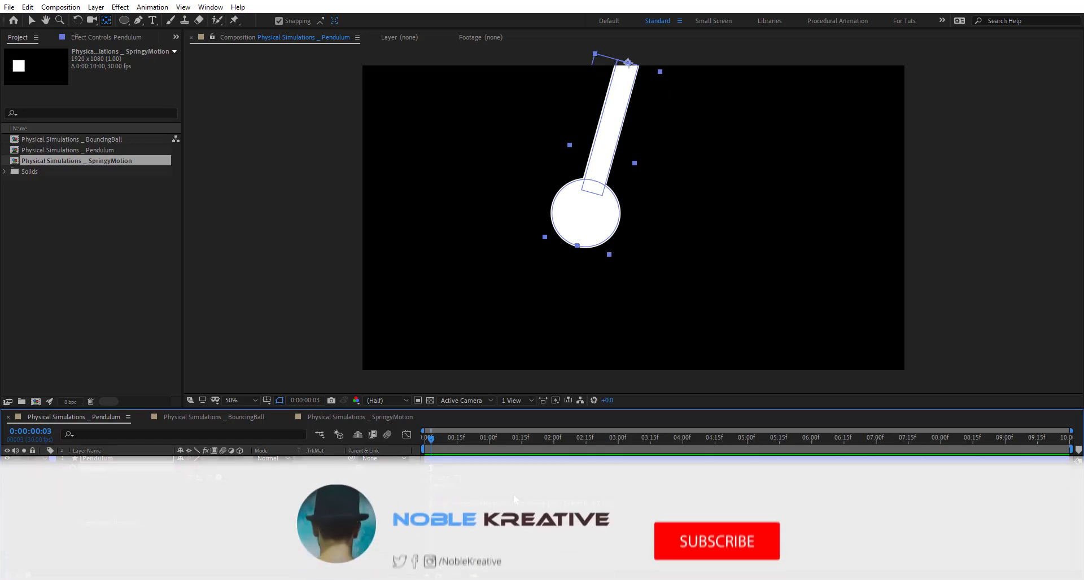
click(422, 437)
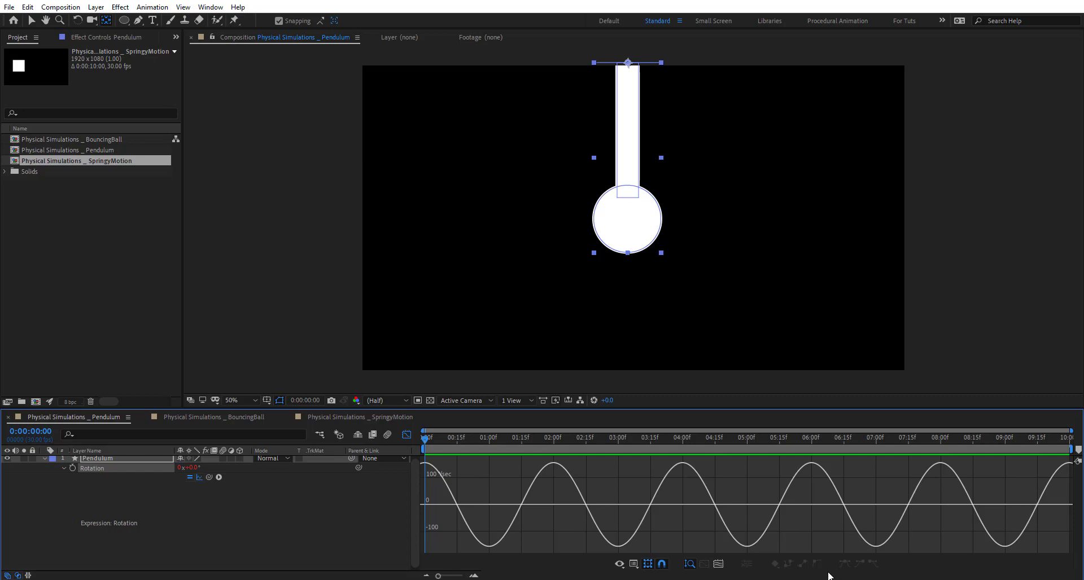
click(413, 436)
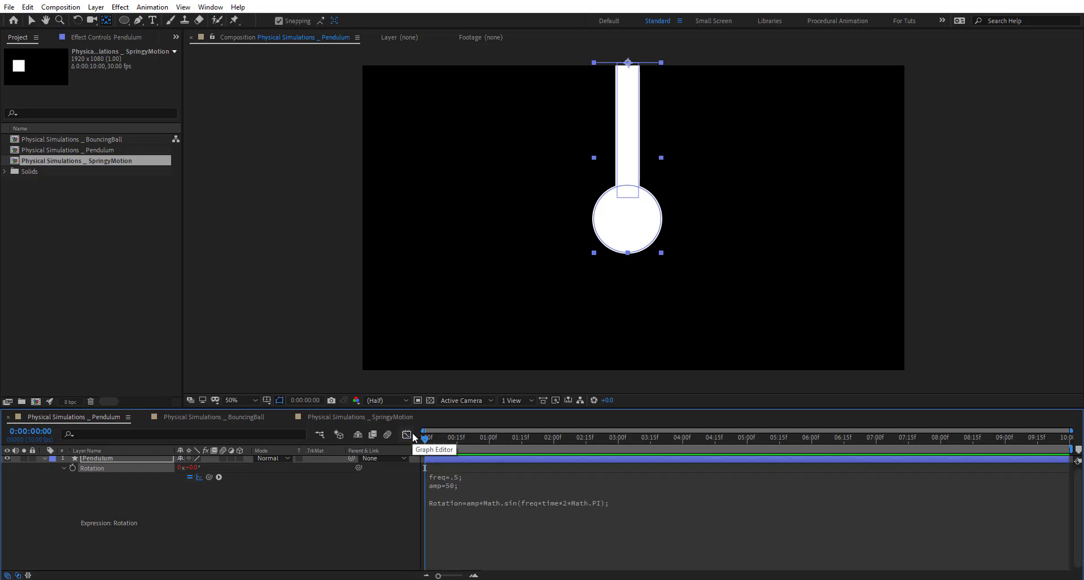
- Multiply the sine term in the Rotation expression by Math.exp(time) and preview the motion up to 0:00:03:10
click(604, 505)
click(599, 502)
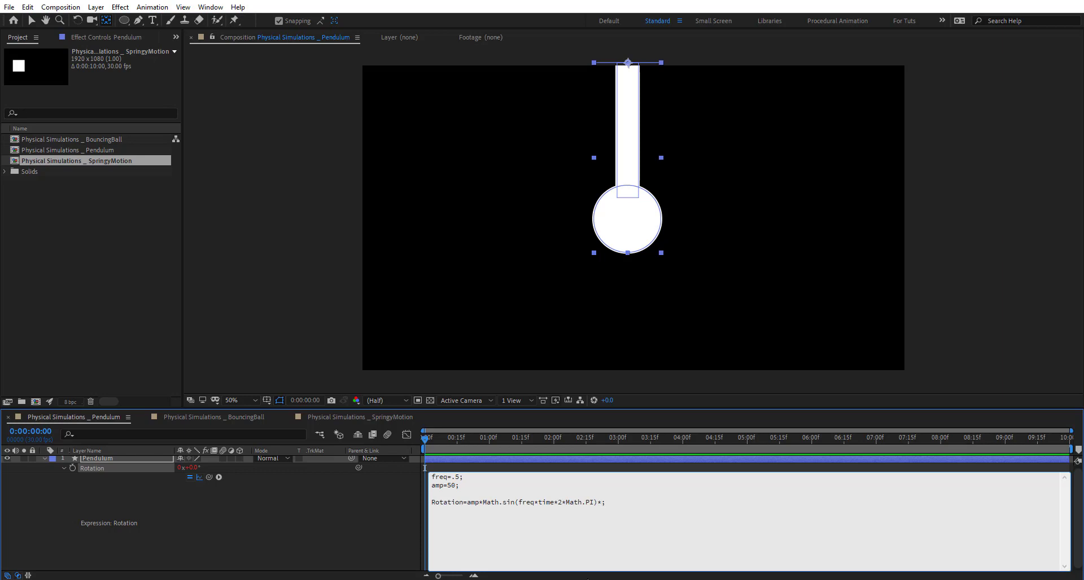
text(*Math.exp)
text((time)
click(375, 507)
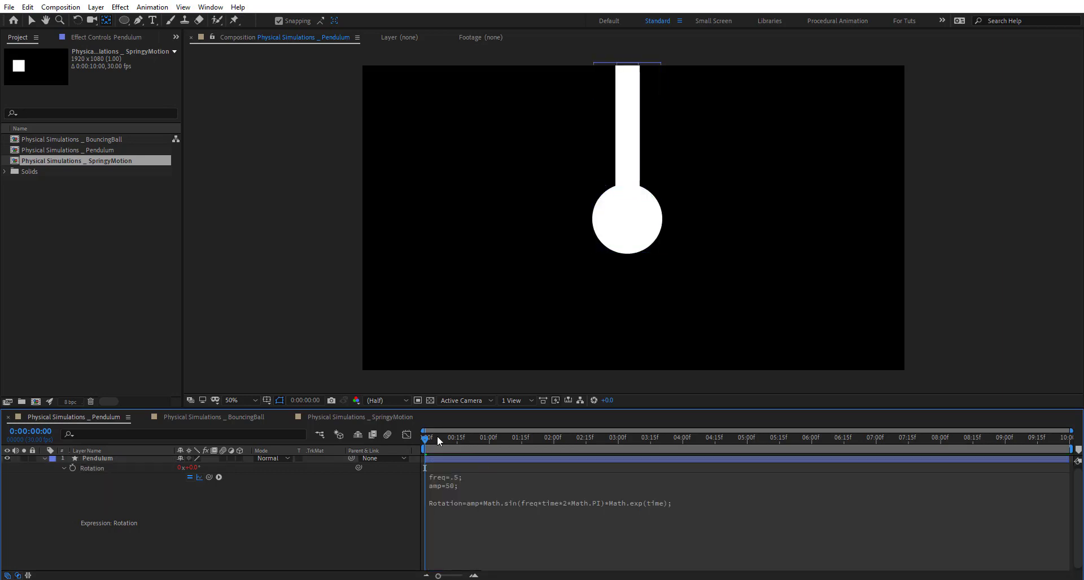
key(space)
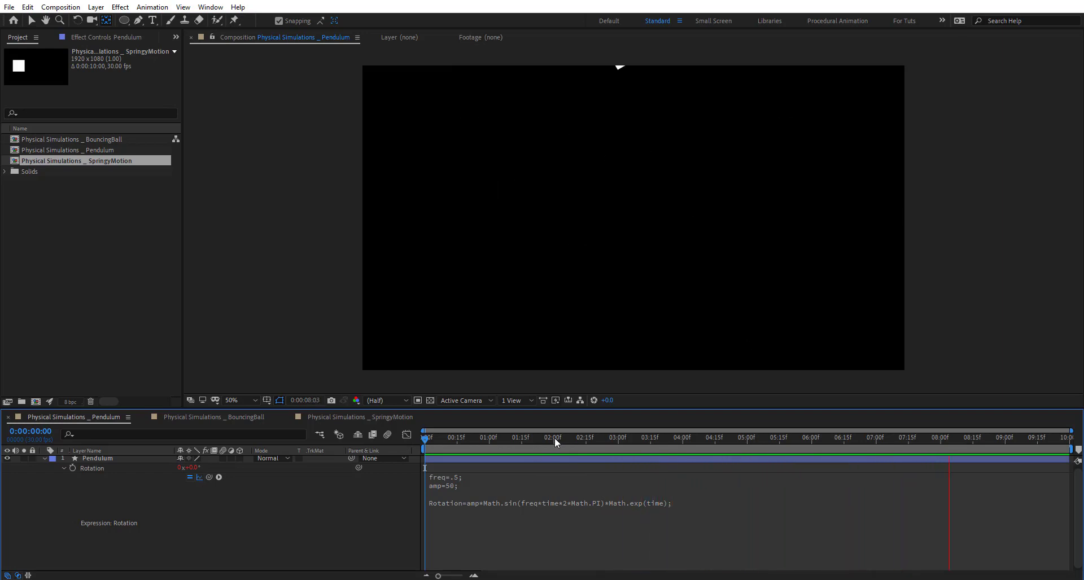
click(640, 438)
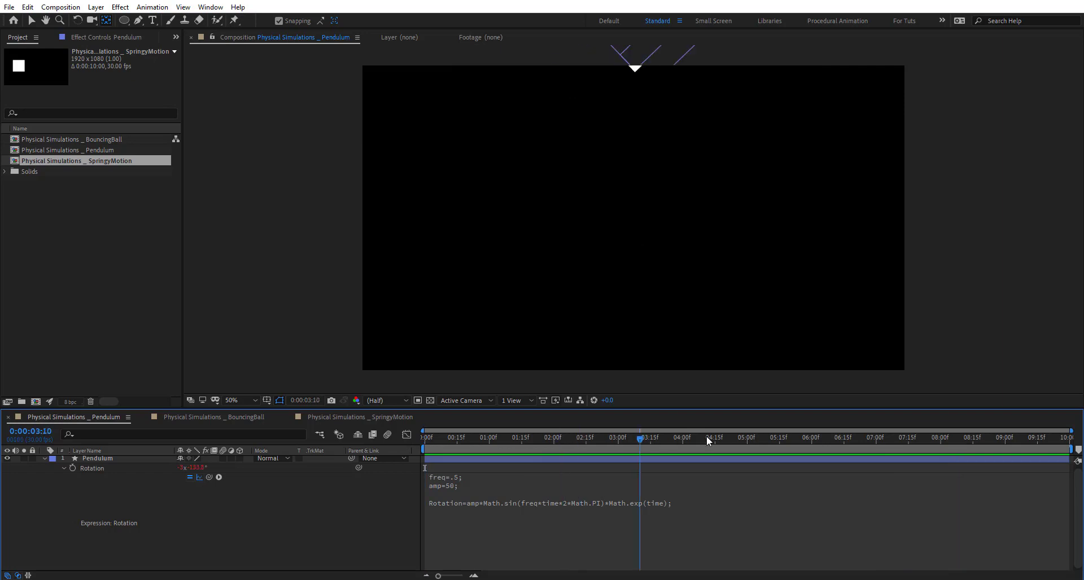
- Examine the Rotation curve in the Graph Editor and scrub through the swing to 0:00:09:29
click(406, 434)
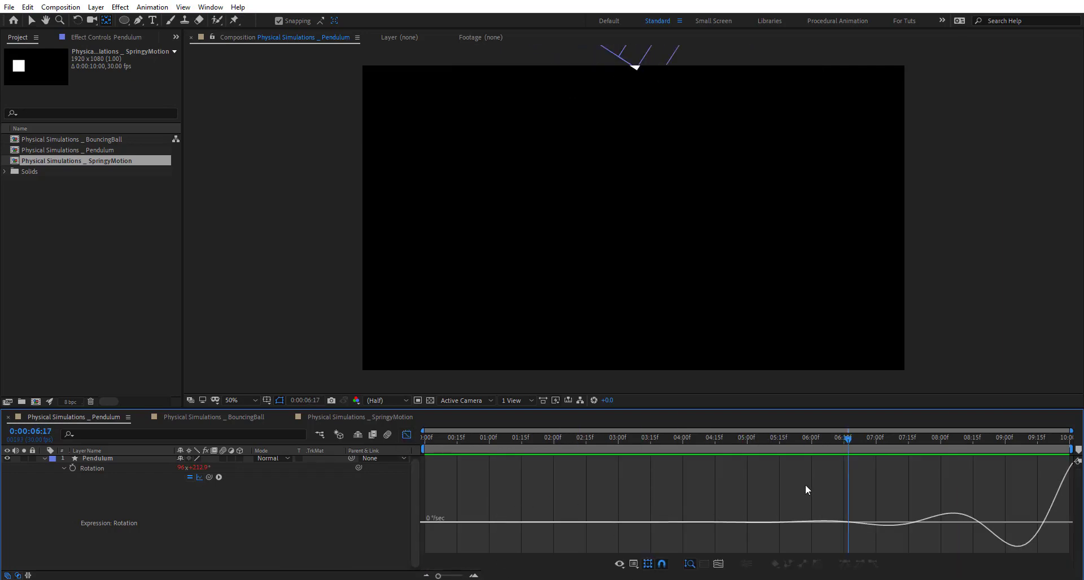
drag(426, 443, 1069, 473)
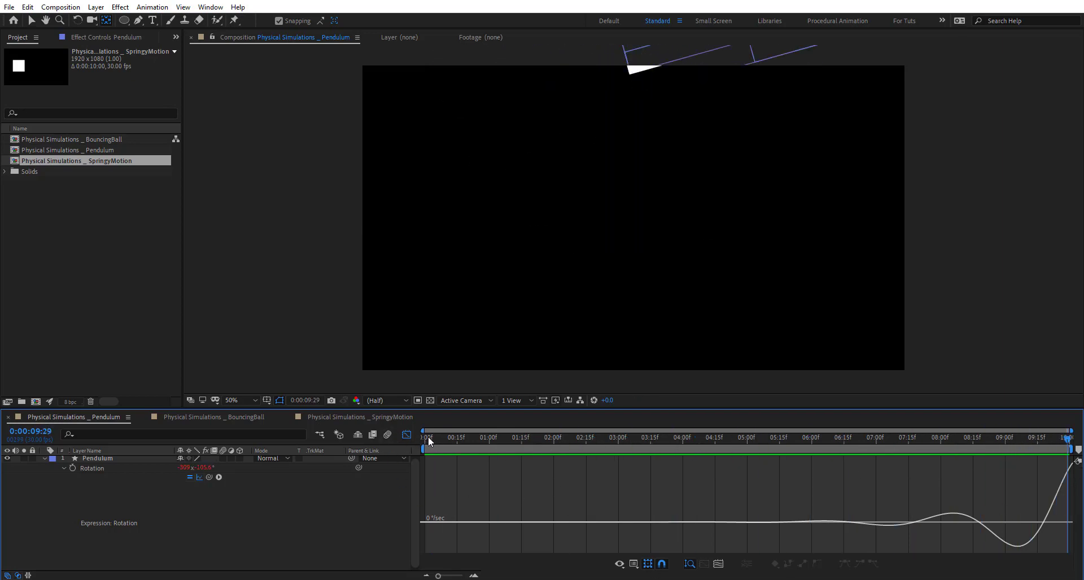
click(408, 435)
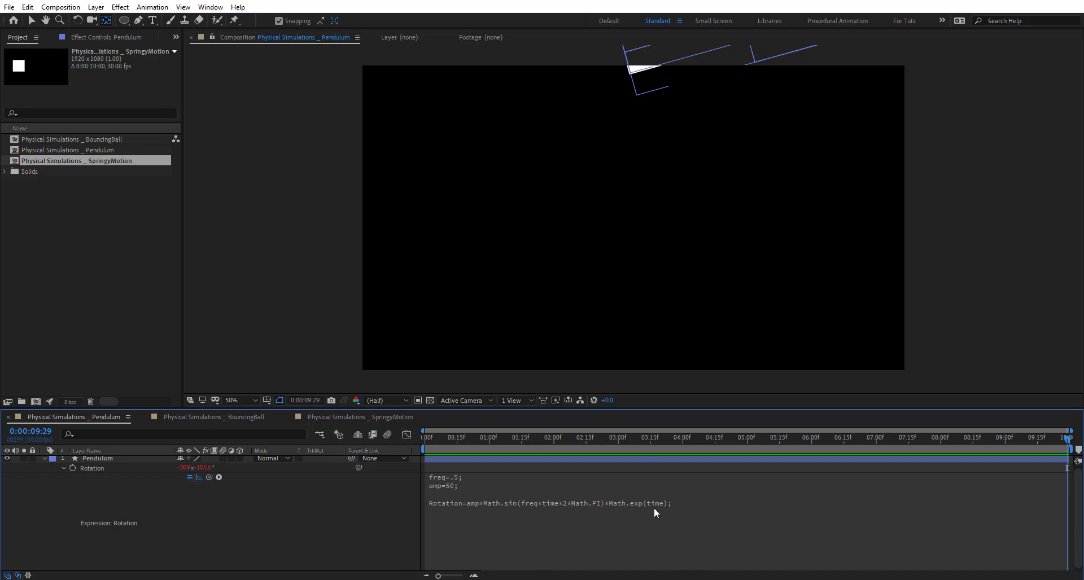
- Change the Rotation expression to divide the sine term by Math.exp(time) and preview the motion from the start
click(606, 503)
click(600, 503)
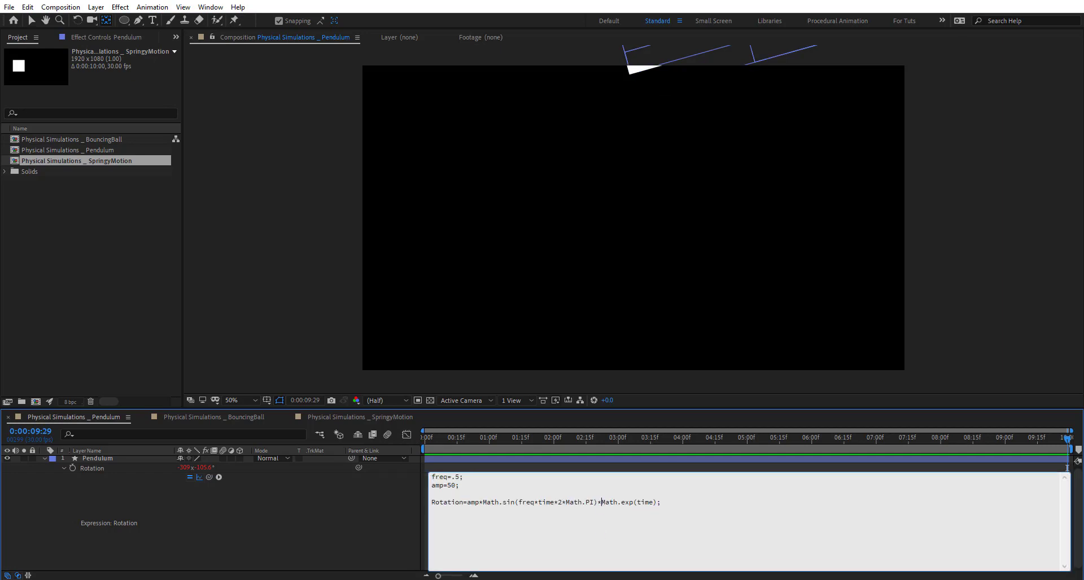
click(391, 541)
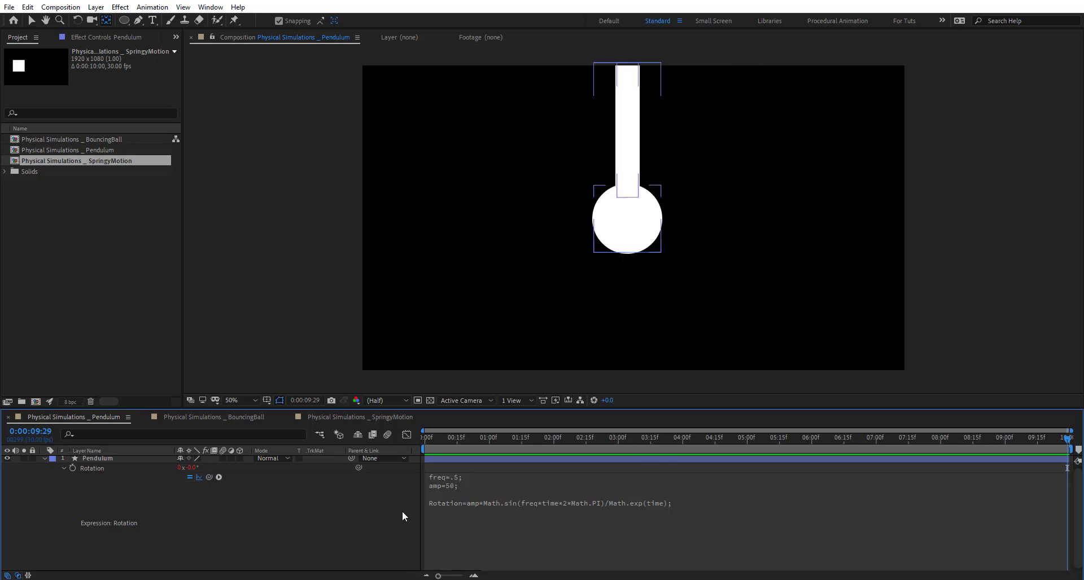
drag(428, 441, 377, 436)
key(space)
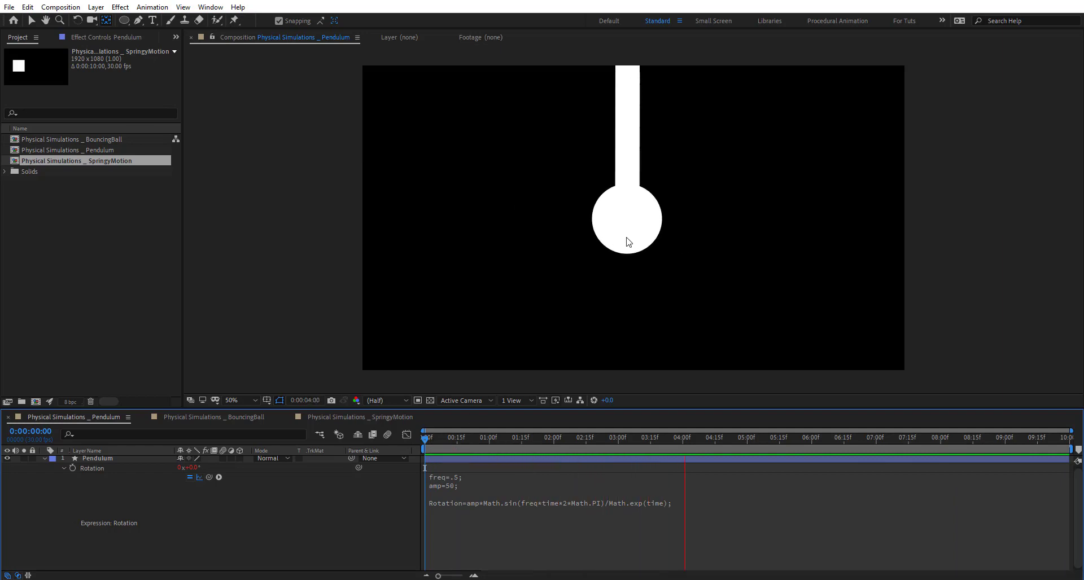
click(454, 439)
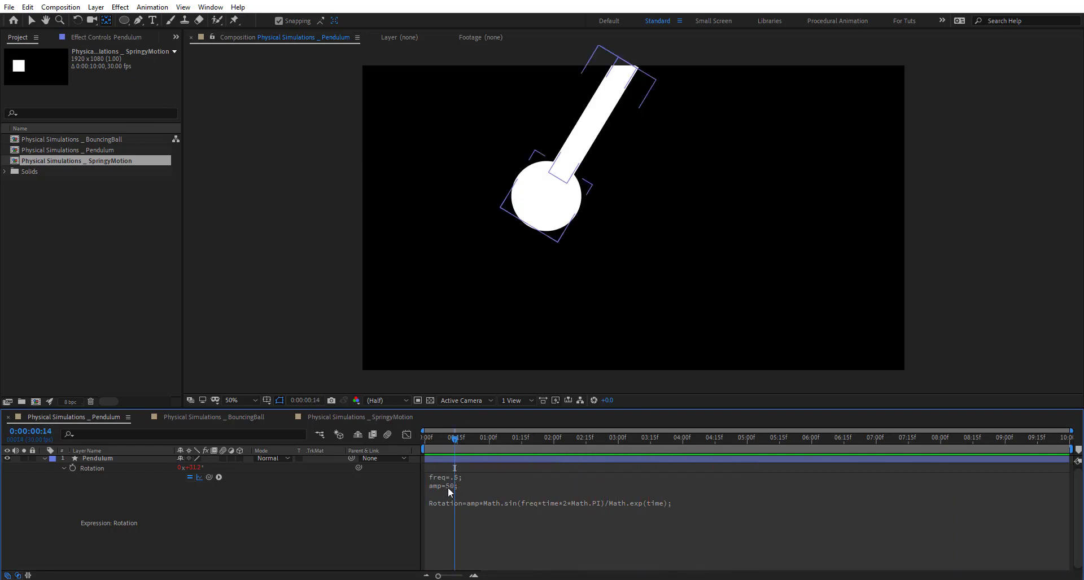
- Set amp to 90 and freq to 1.5 in the Rotation expression and preview the swing from the start
click(448, 486)
click(450, 493)
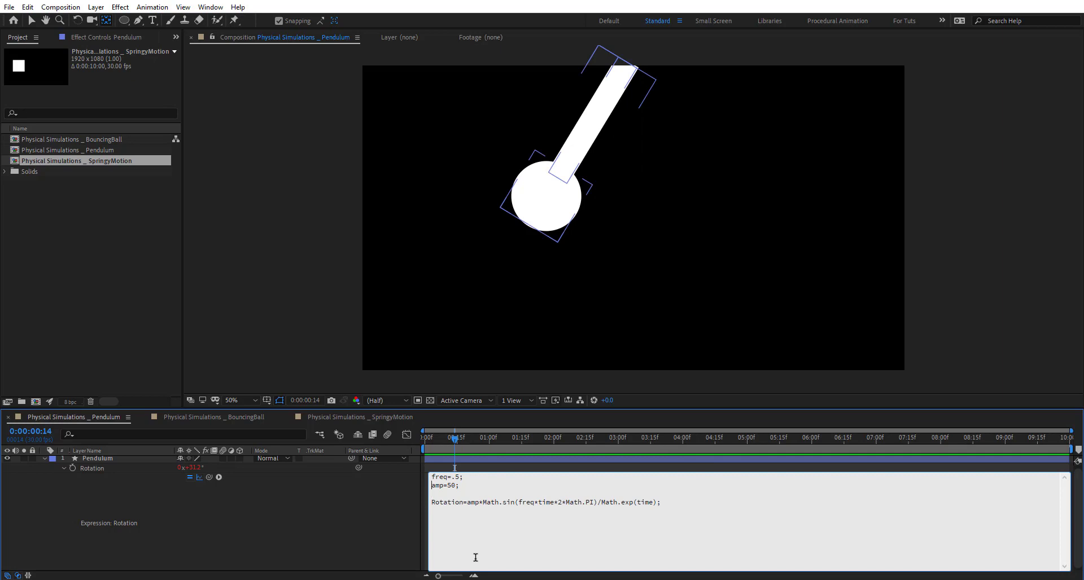
key(BackSpace)
text(9)
click(456, 477)
text(1)
click(390, 515)
click(425, 437)
key(space)
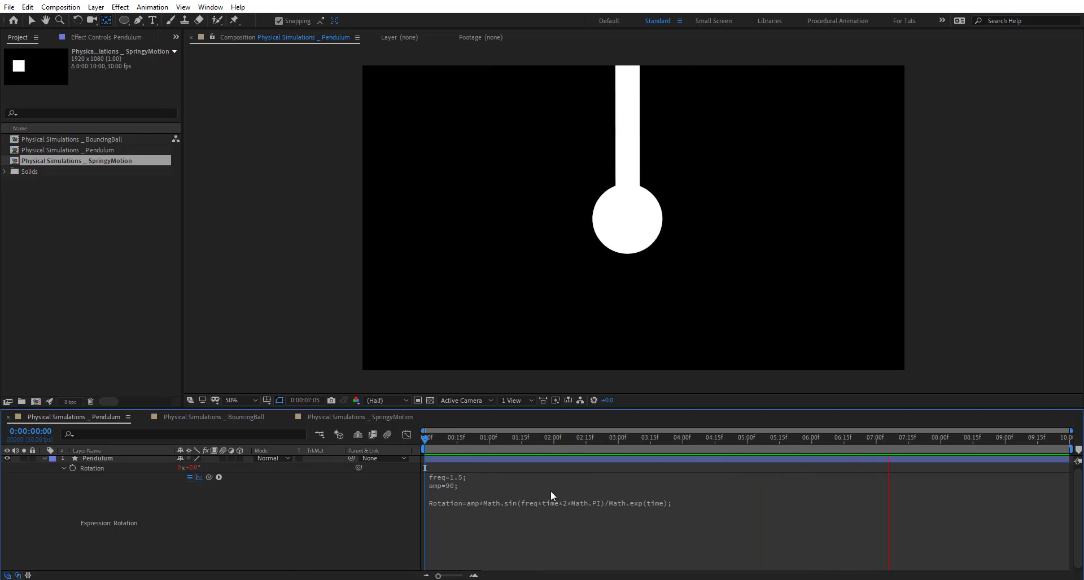
- End the work area at 0:00:06:14 and preview the shortened range
drag(829, 439, 835, 439)
key(n)
key(space)
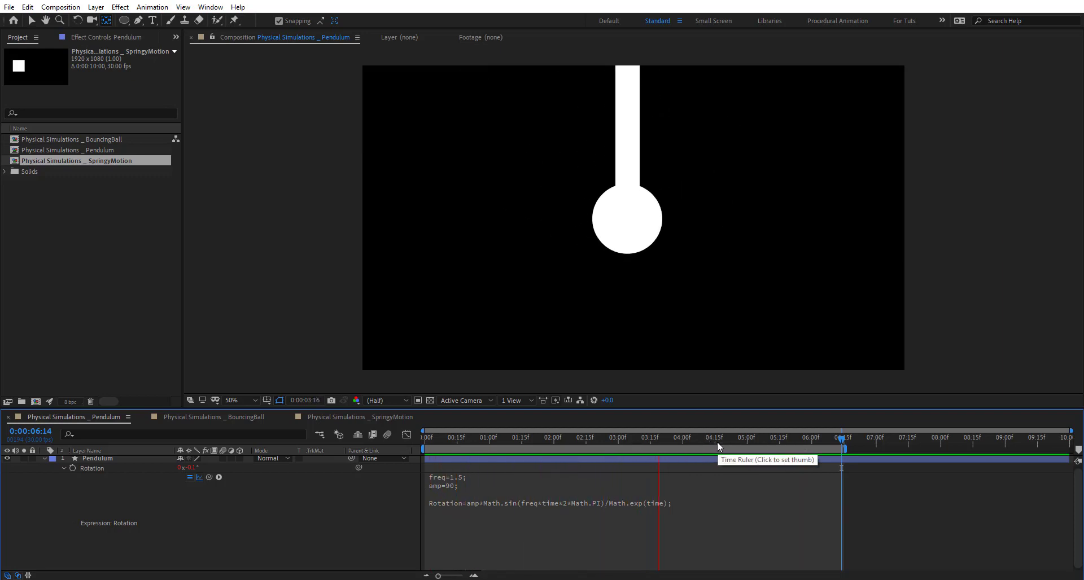
- Scrub back to 0:00:00:09 and examine the Rotation curve in the Graph Editor
click(556, 443)
drag(534, 444, 445, 442)
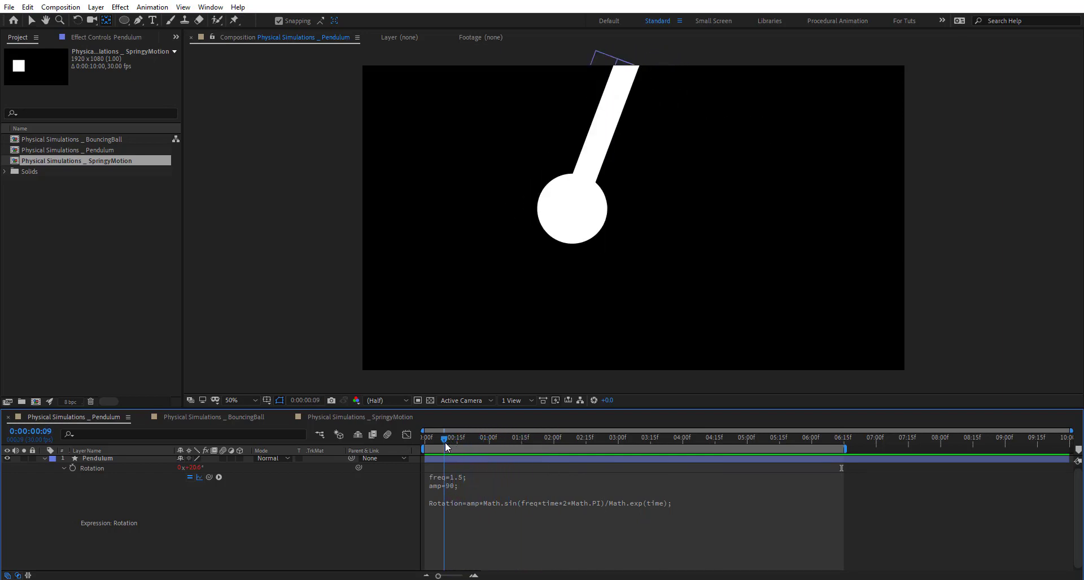
click(407, 434)
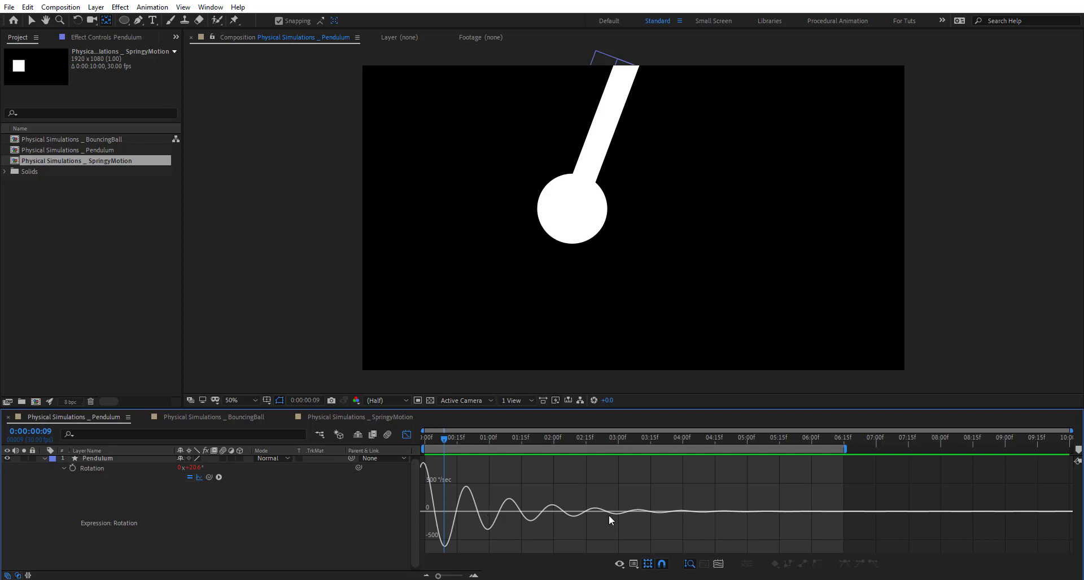
click(407, 434)
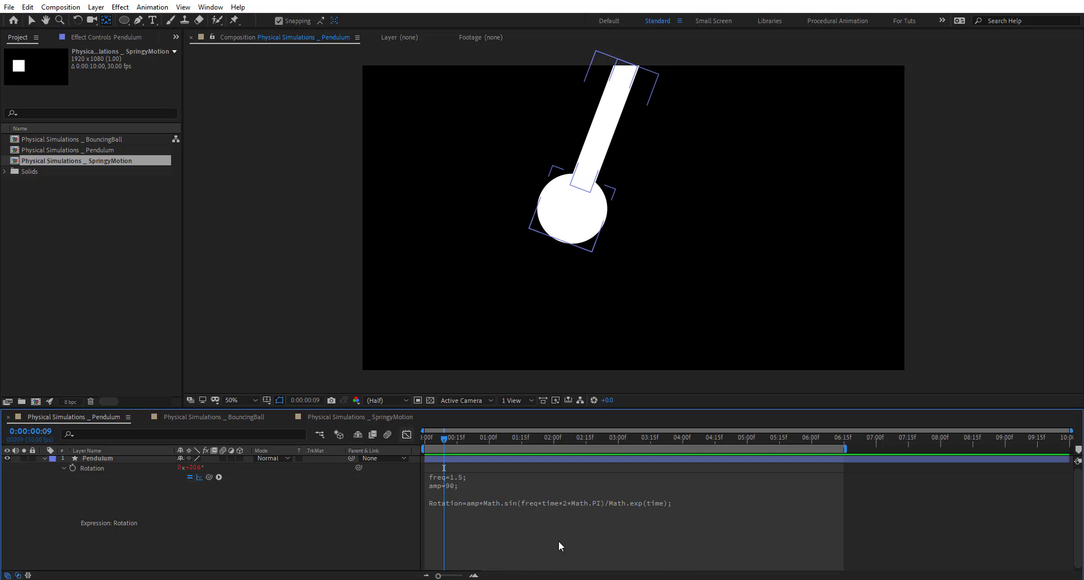
- Replace the division in the Rotation expression with multiplication by Math.exp(-time) and return the playhead to the start
click(611, 505)
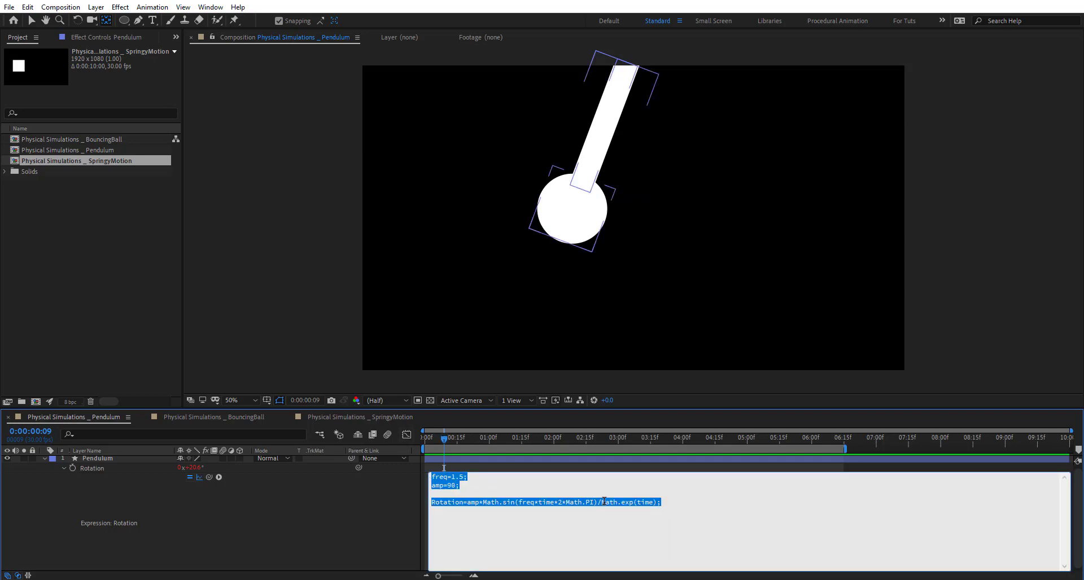
click(602, 501)
key(BackSpace)
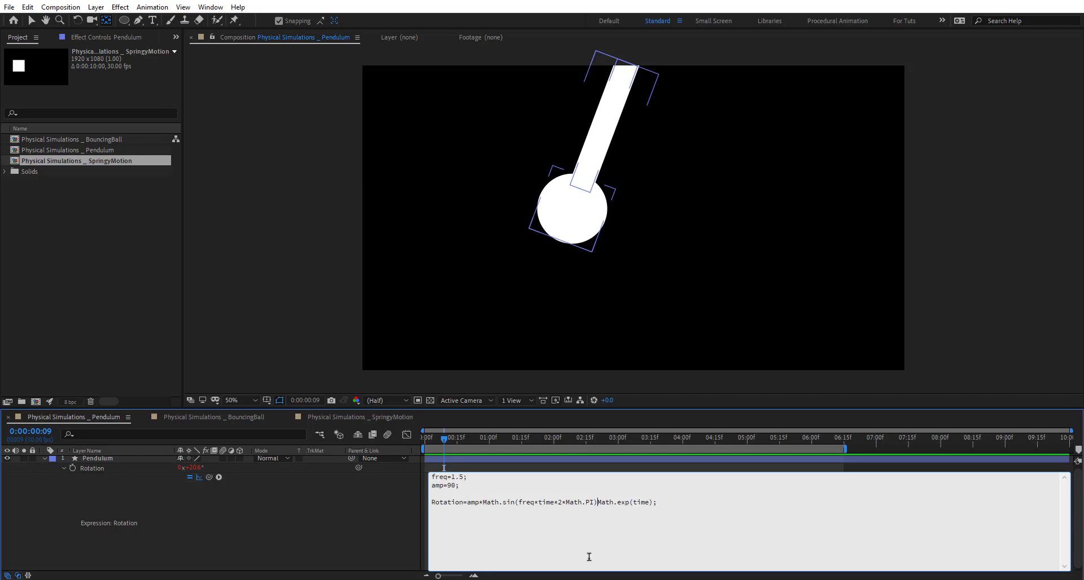
text(*)
click(637, 502)
text(-)
click(377, 513)
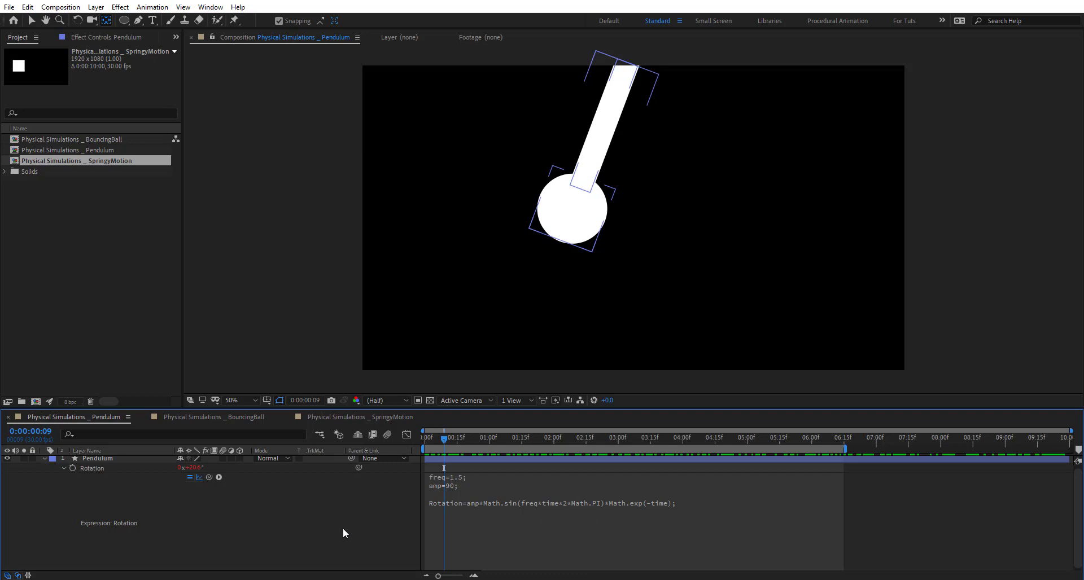
drag(439, 436, 411, 439)
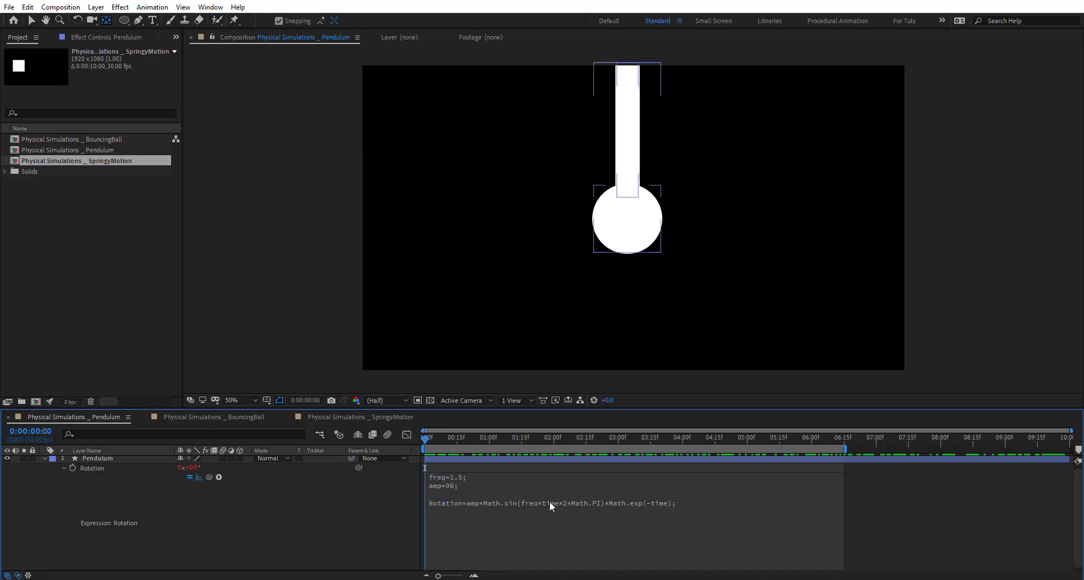
- Add decay=.5; to the Rotation expression and change the exponential term to Math.exp(-decay*time)
click(456, 495)
click(453, 496)
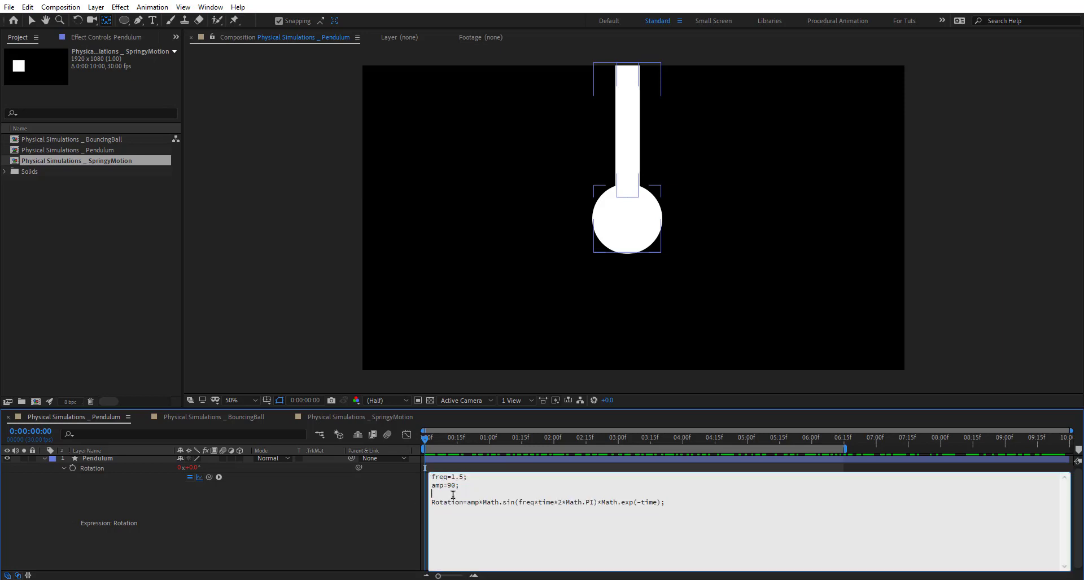
text(deca)
text(y=.5)
text(')
click(640, 502)
text(decay*)
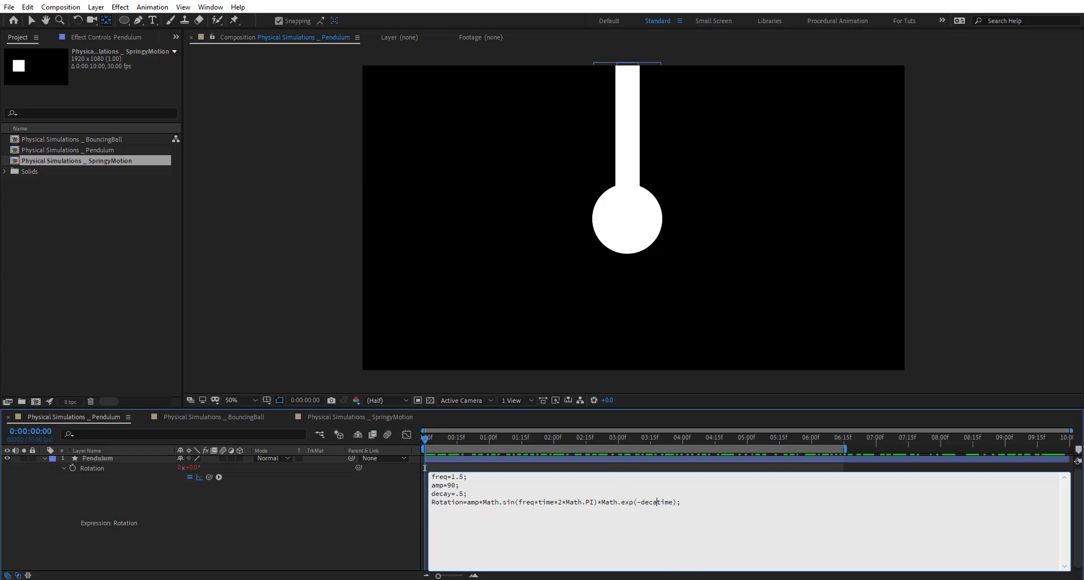
click(459, 467)
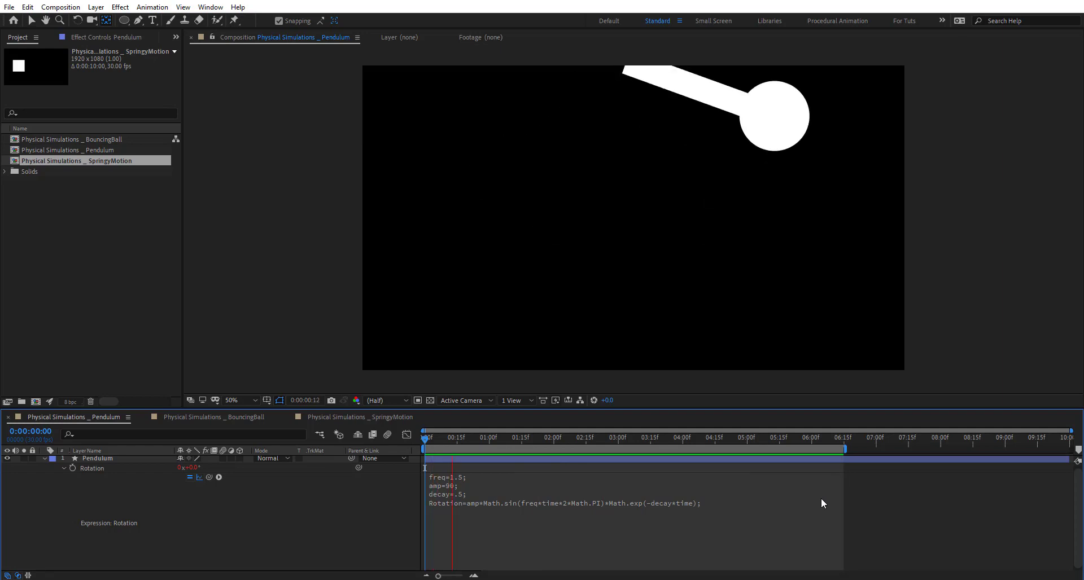
- Extend the work area to the end of the composition and preview the full pendulum swing
drag(845, 448, 1071, 448)
key(space)
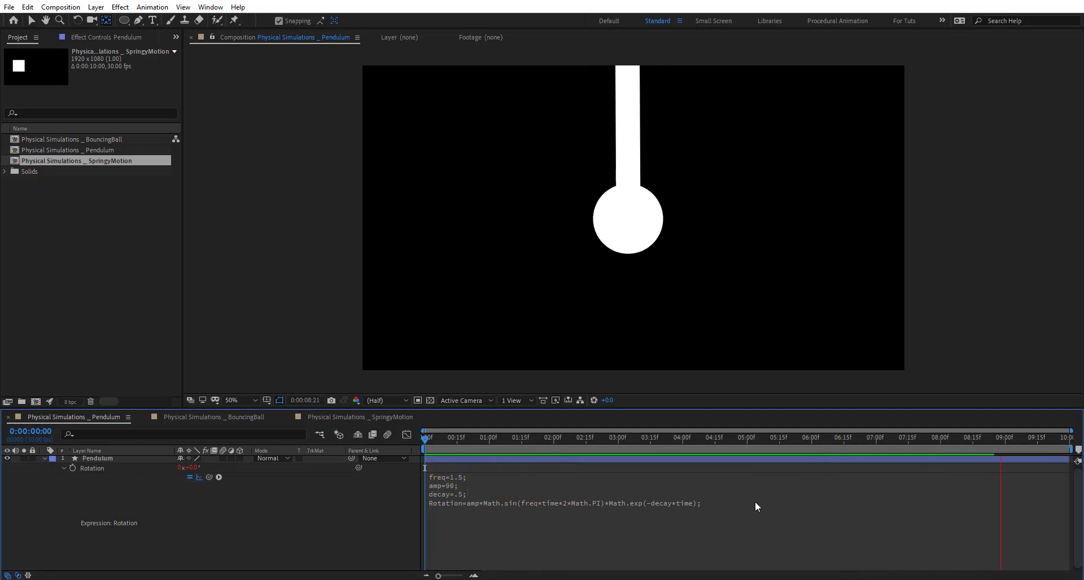
key(space)
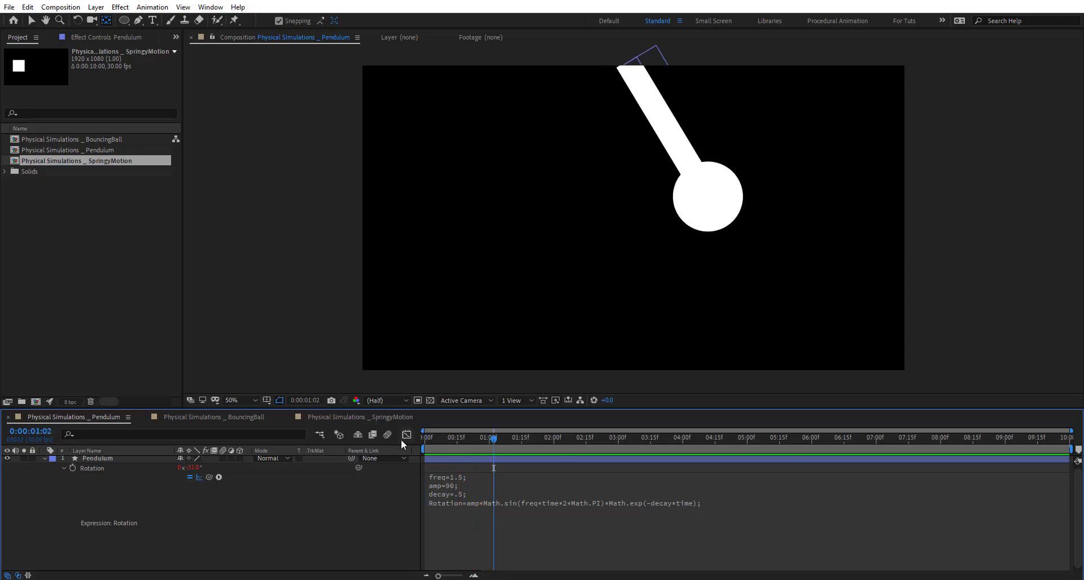
- Examine the Rotation curve in the Graph Editor, then scrub the pendulum to 0:00:00:10 and review its expression
click(404, 437)
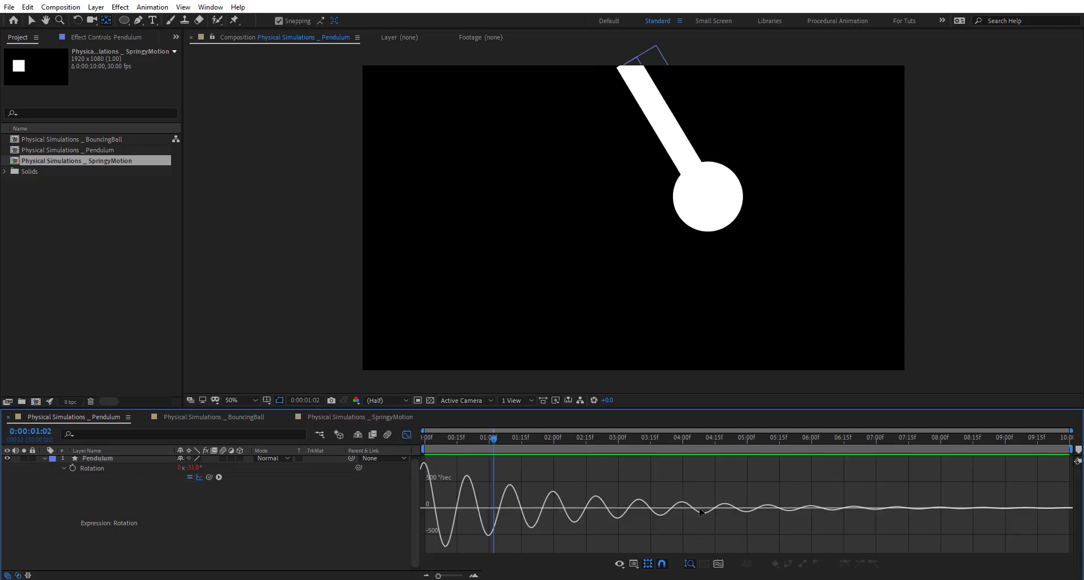
click(406, 435)
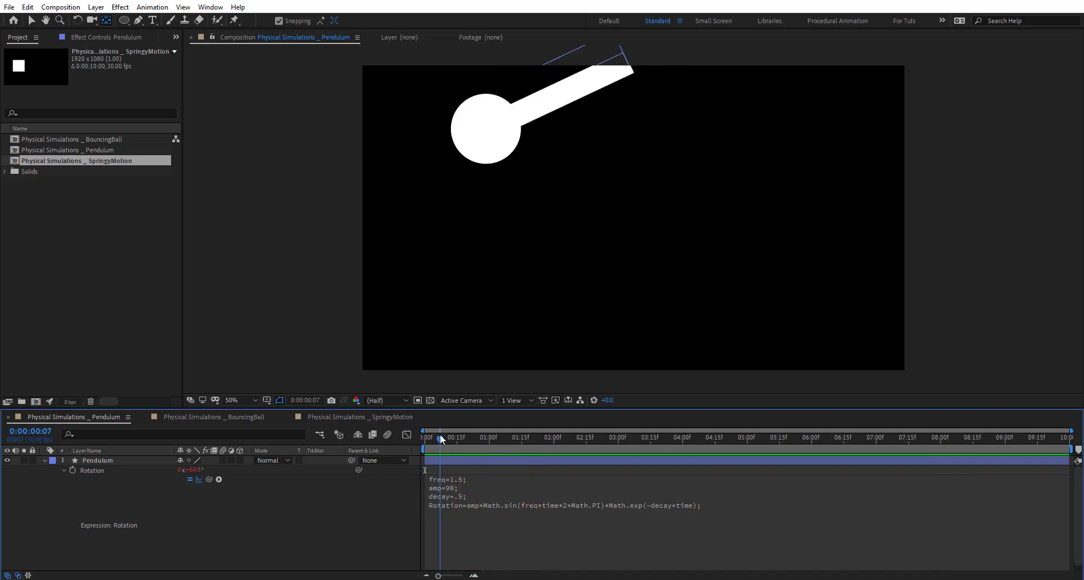
drag(439, 436, 446, 435)
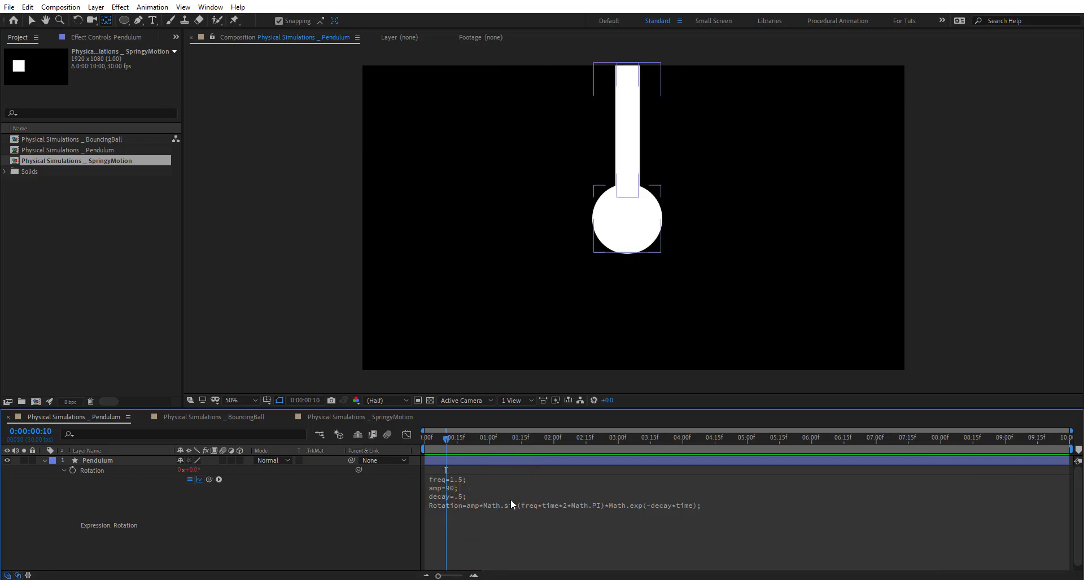
click(512, 504)
click(233, 531)
- Open the Physical Simulations _ BouncingBall composition and inspect its Floor and Ball layers, unlocking Floor and locking it again
click(210, 418)
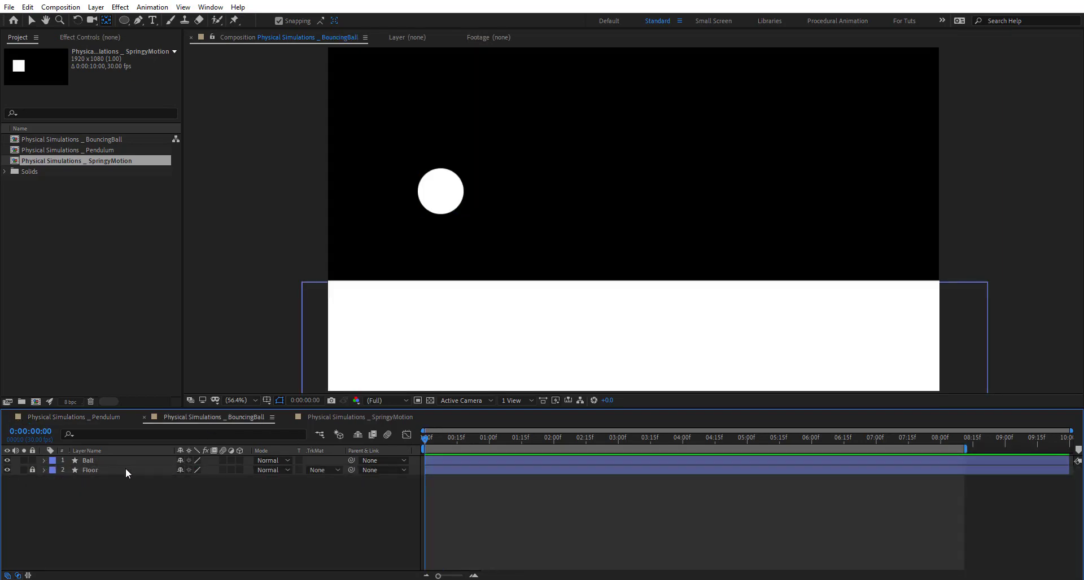
click(32, 471)
click(92, 469)
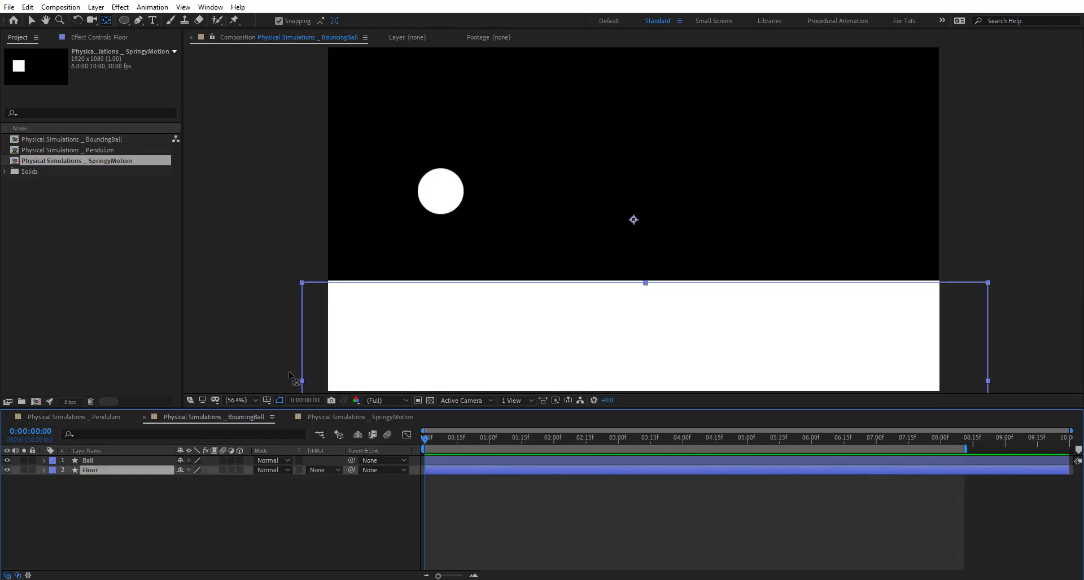
click(112, 462)
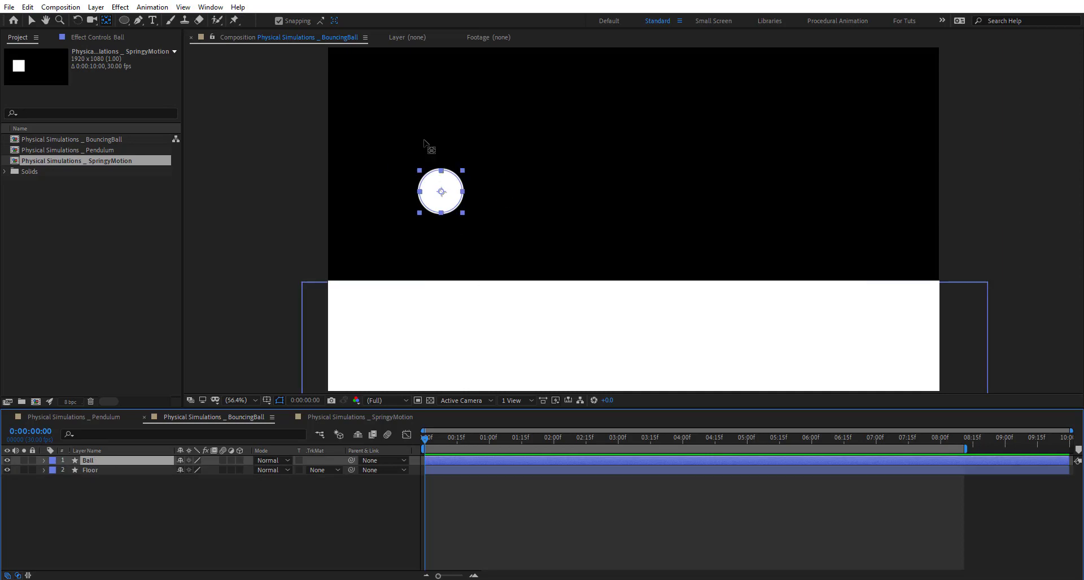
click(26, 472)
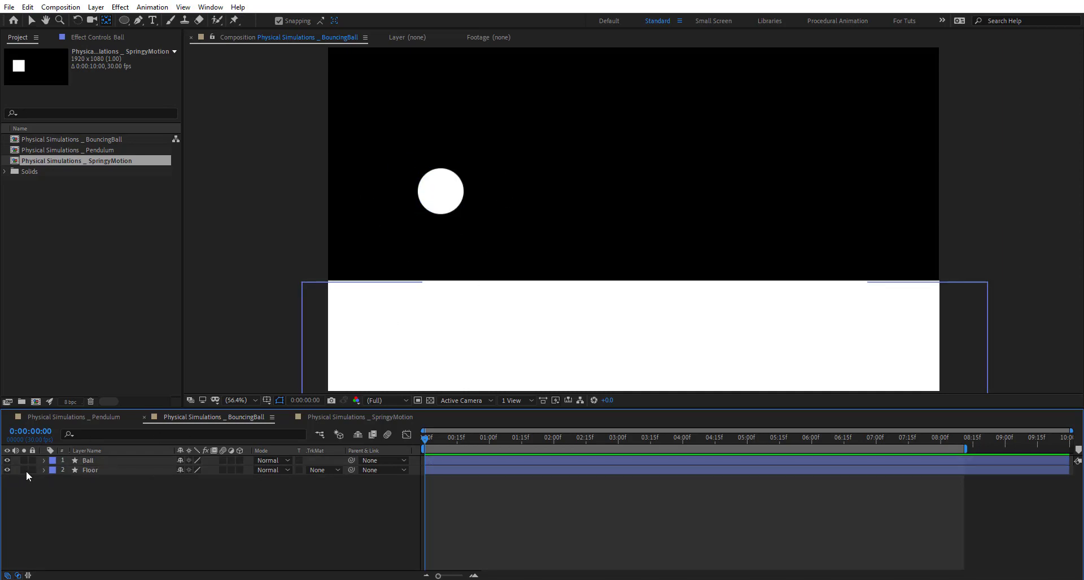
click(32, 470)
- Reveal the Ball layer's Position and add a Position keyframe at the start of the composition
click(117, 460)
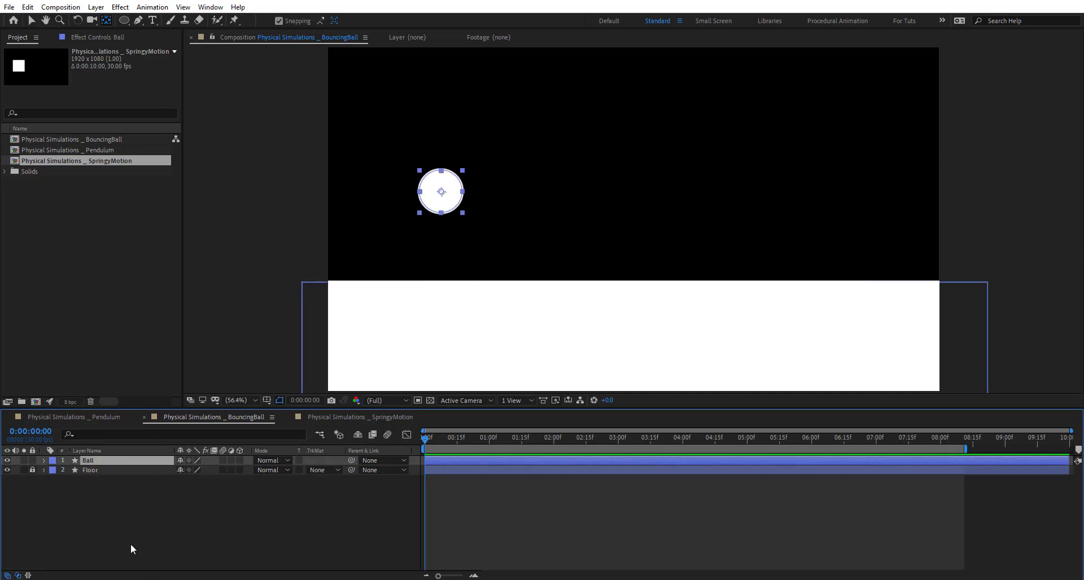
key(p)
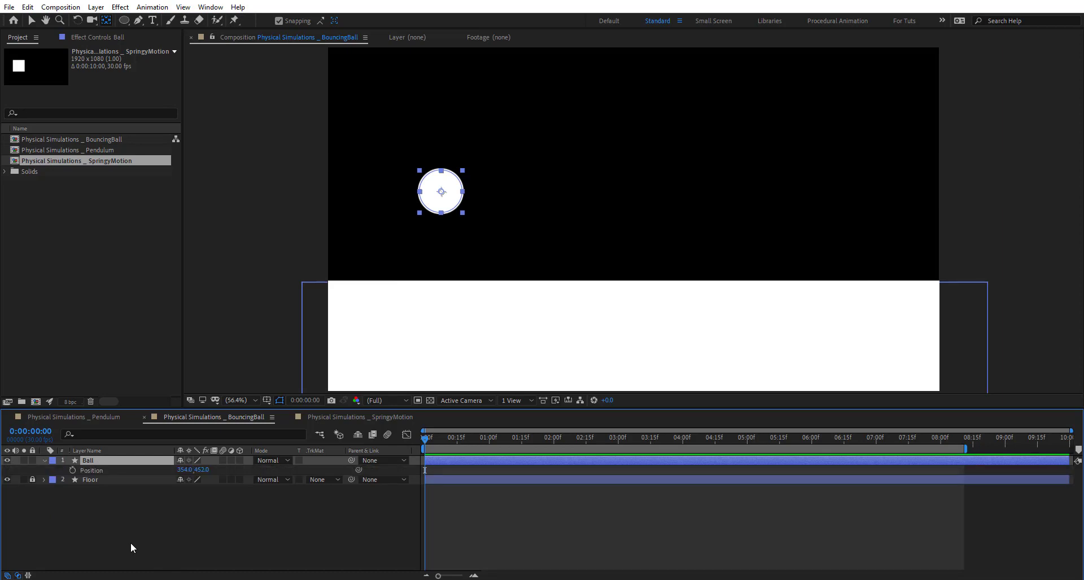
click(73, 471)
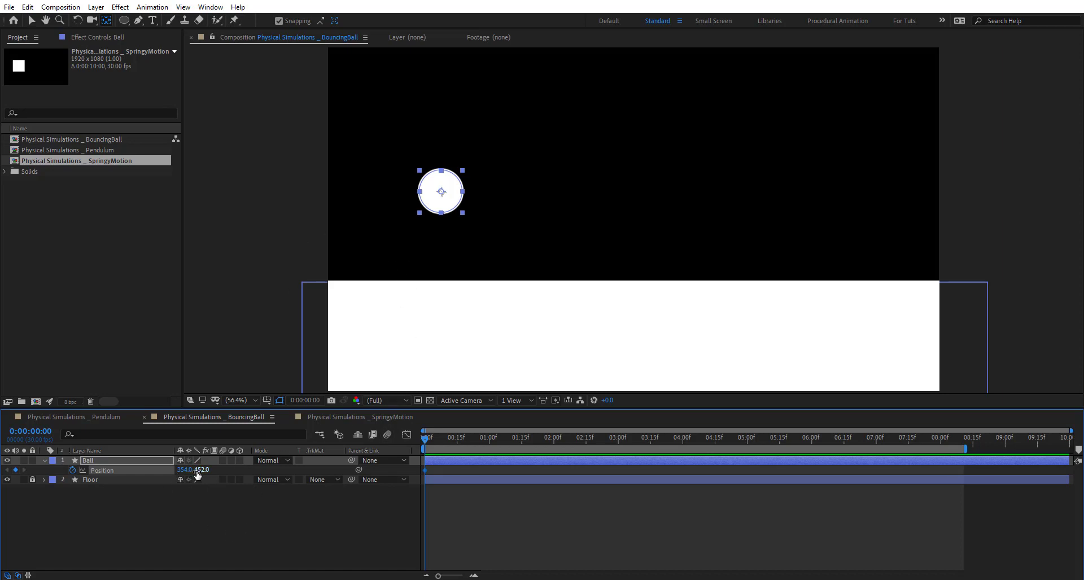
- Lower the Ball toward the floor by setting its Y position to 659, and activate the Selection tool
drag(202, 470, 326, 464)
scroll(446, 276, up, 1)
drag(286, 347, 384, 309)
key(space)
click(31, 20)
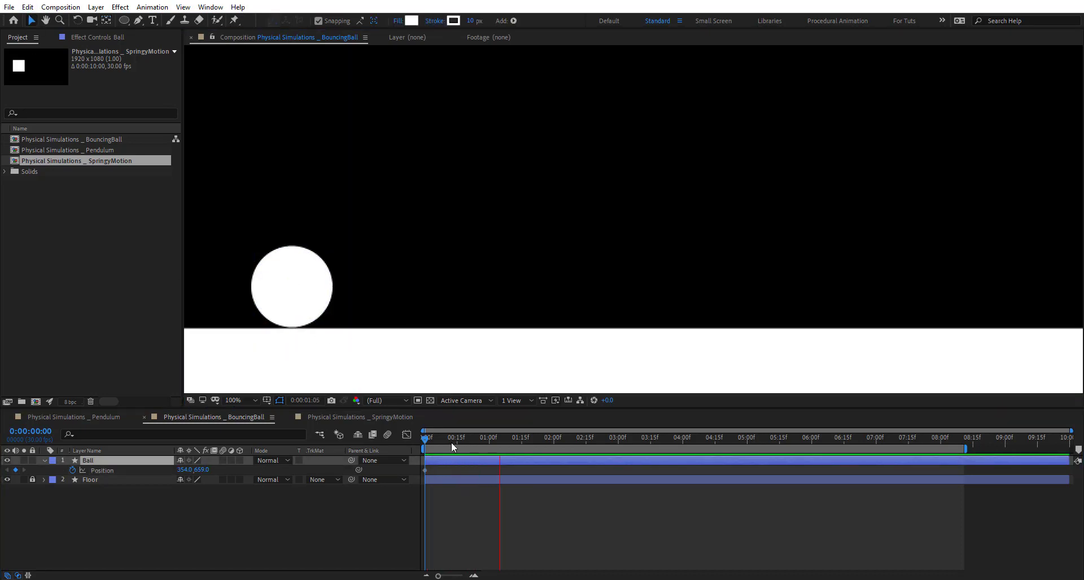
- Fine-tune the Ball's Position to 354.0, 661.2 so that it rests on the floor
key(space)
scroll(258, 317, up, 1)
key(space)
drag(262, 331, 719, 192)
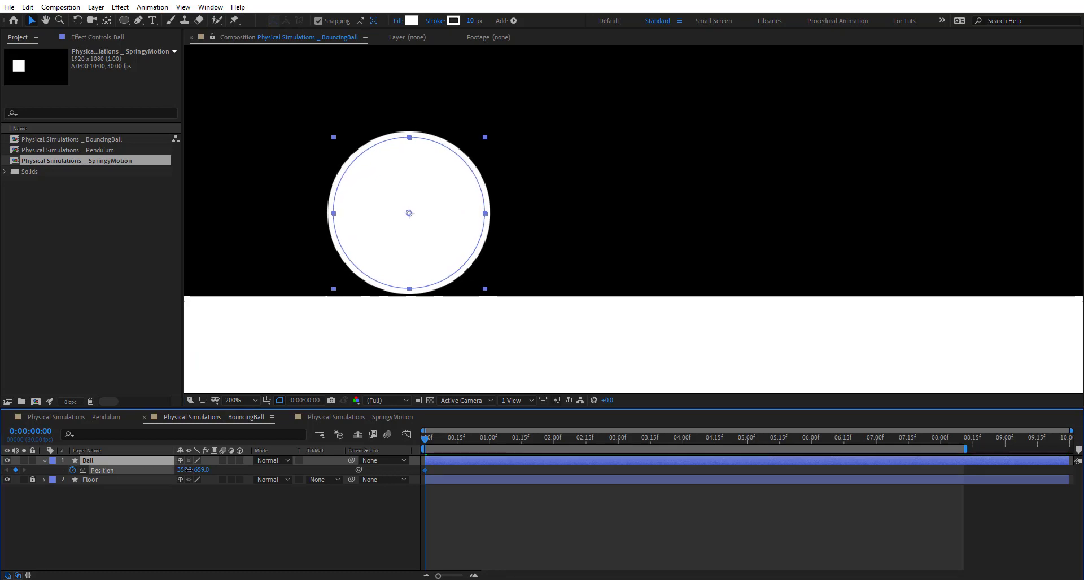
drag(182, 470, 219, 466)
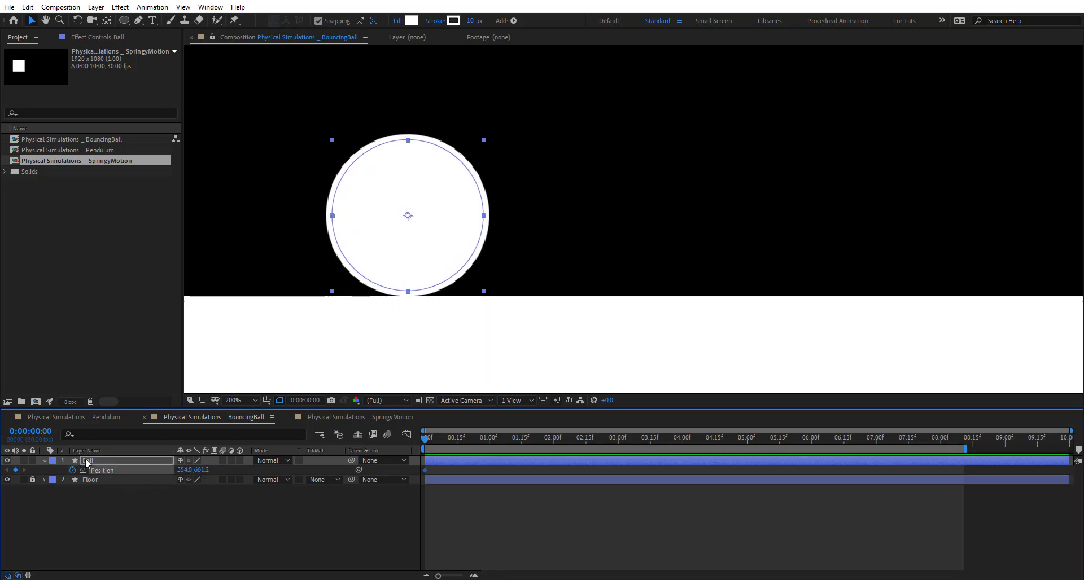
- Keyframe the Ball's Position at 0:00:01:00 with the Ball moved horizontally toward the right end of the floor, and return to the start
scroll(564, 292, down, 2)
drag(425, 438, 489, 440)
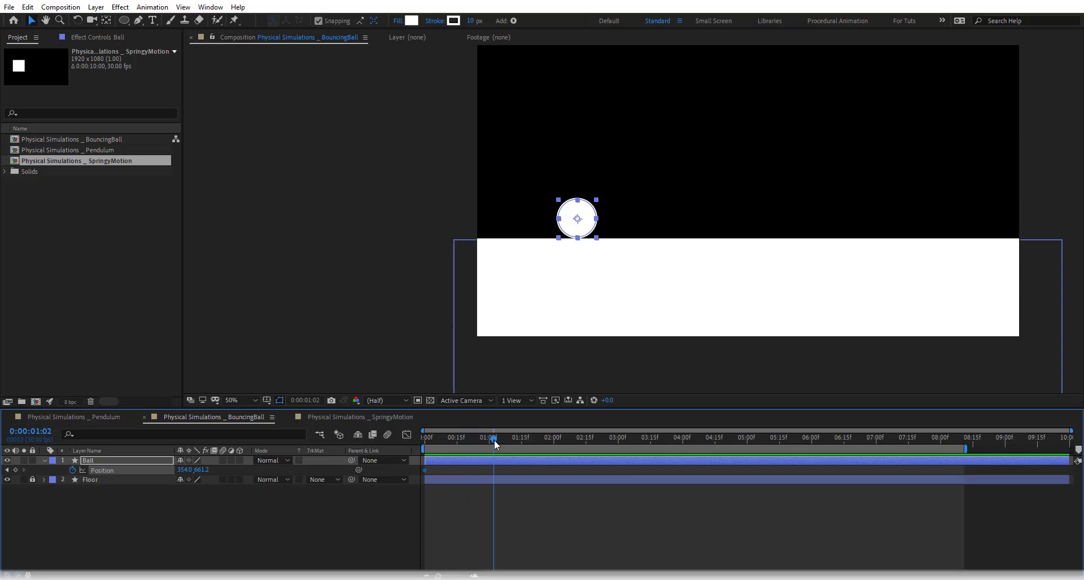
drag(184, 470, 841, 470)
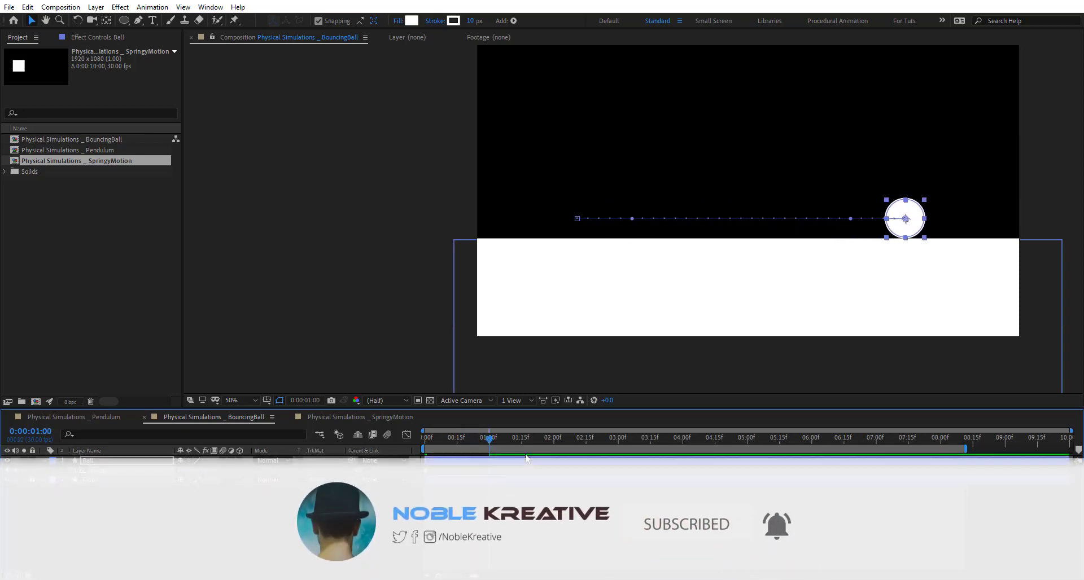
drag(490, 443, 299, 575)
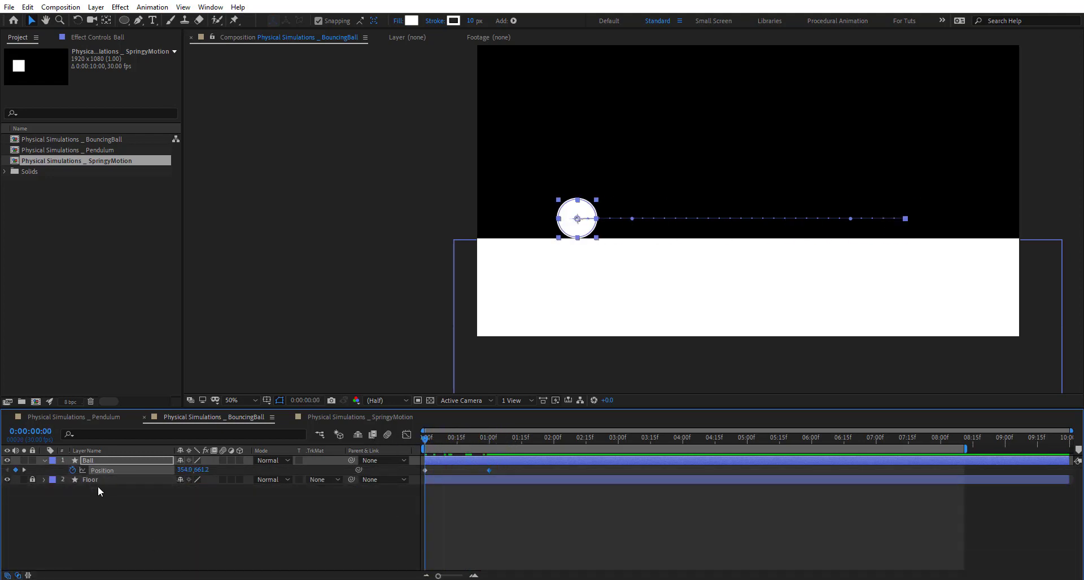
- Add an expression to the Ball's Position that declares freq=1; amp=90; and decay=.5; on separate lines
alt+click(73, 469)
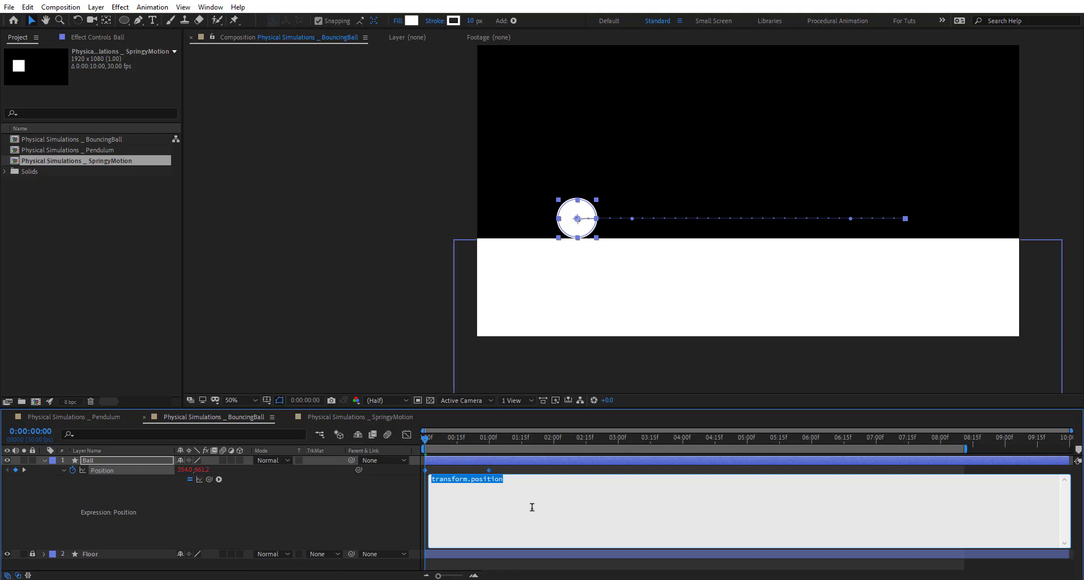
text(freq=1)
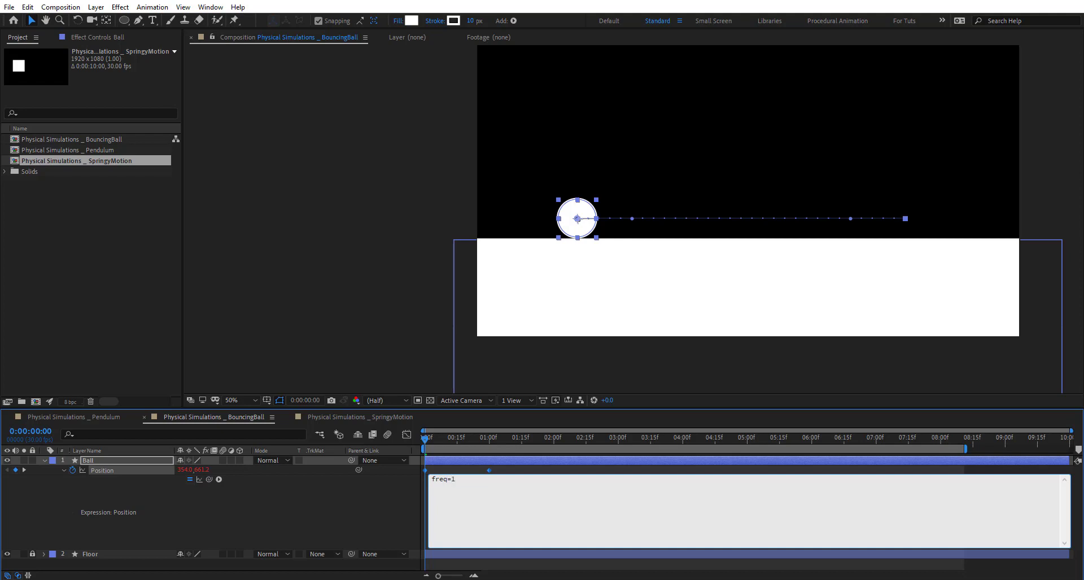
text(;)
key(Return)
text(amp)
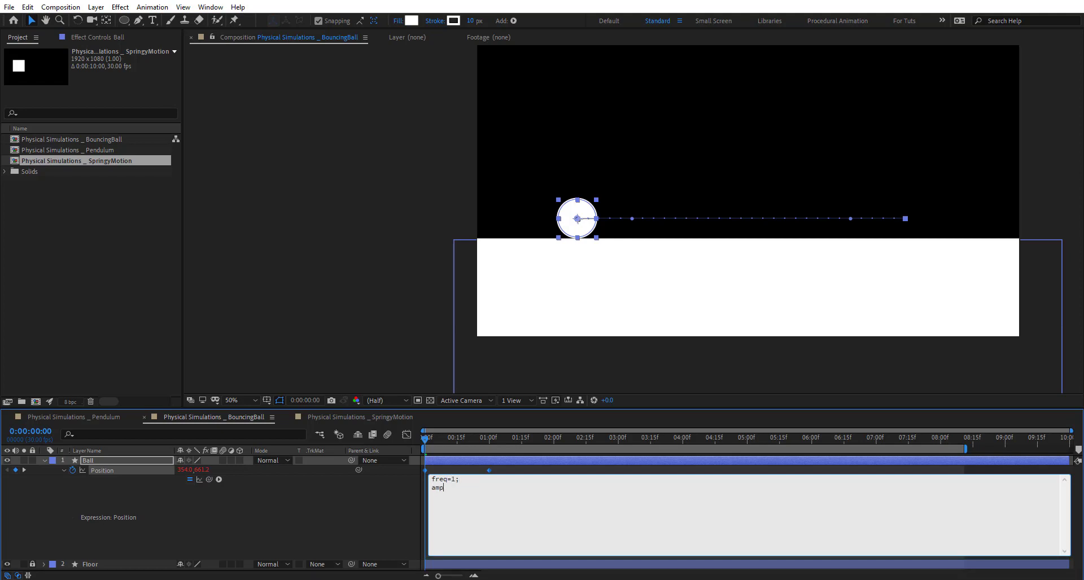
text(=90;)
key(Return)
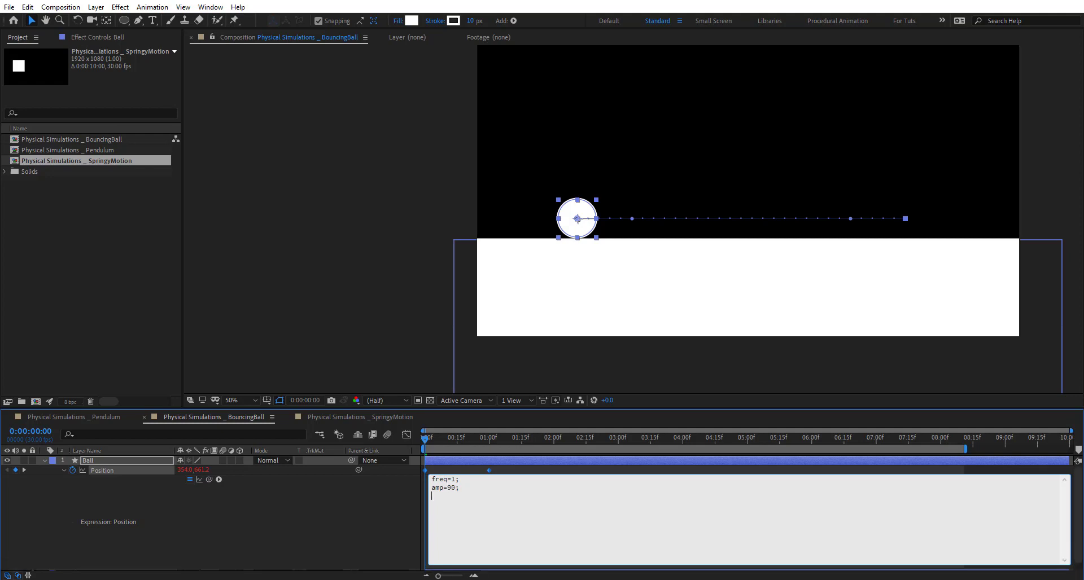
text(decay=.5;)
key(Return)
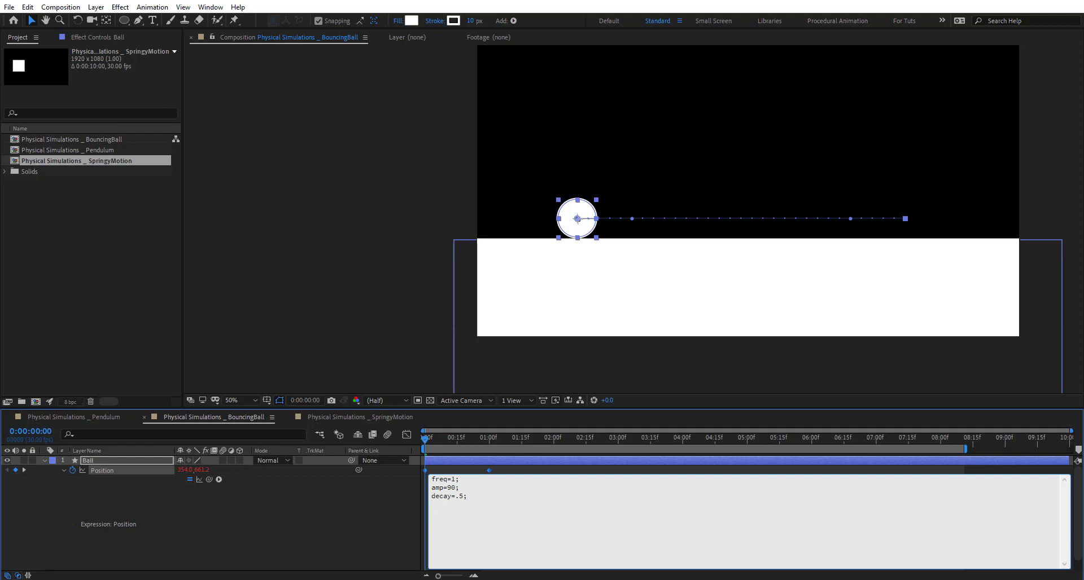
- Add the line y=Math.sin(time*freq*2*Math.PI) to the Ball's Position expression
text(x)
text(.si)
text(n(tim)
text(e*fre)
text(q*2*Math.PI)
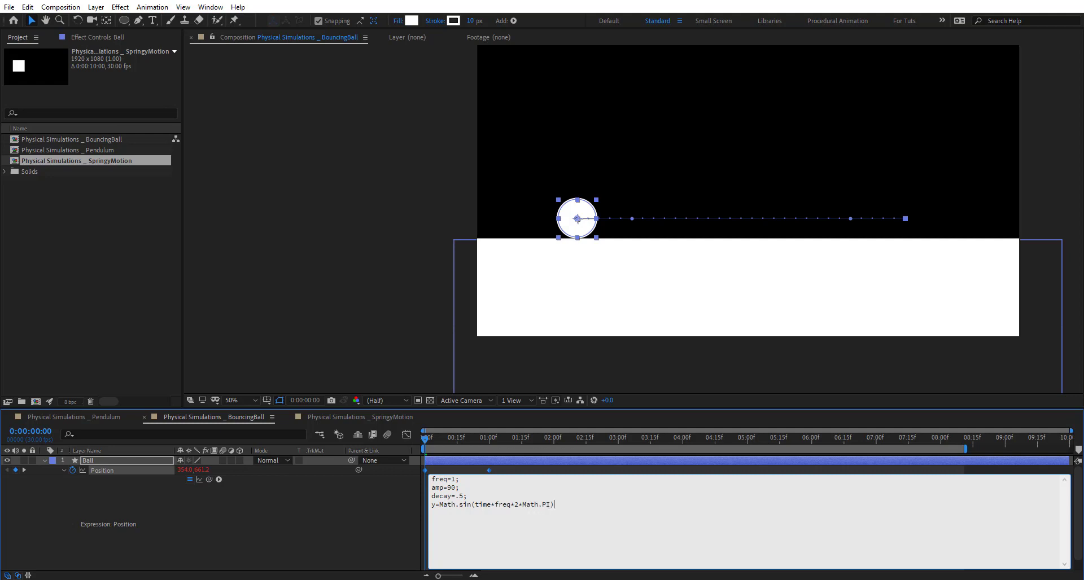
- Finish the Position expression with position-[0,y], end the y line with a semicolon, and apply it
click(568, 505)
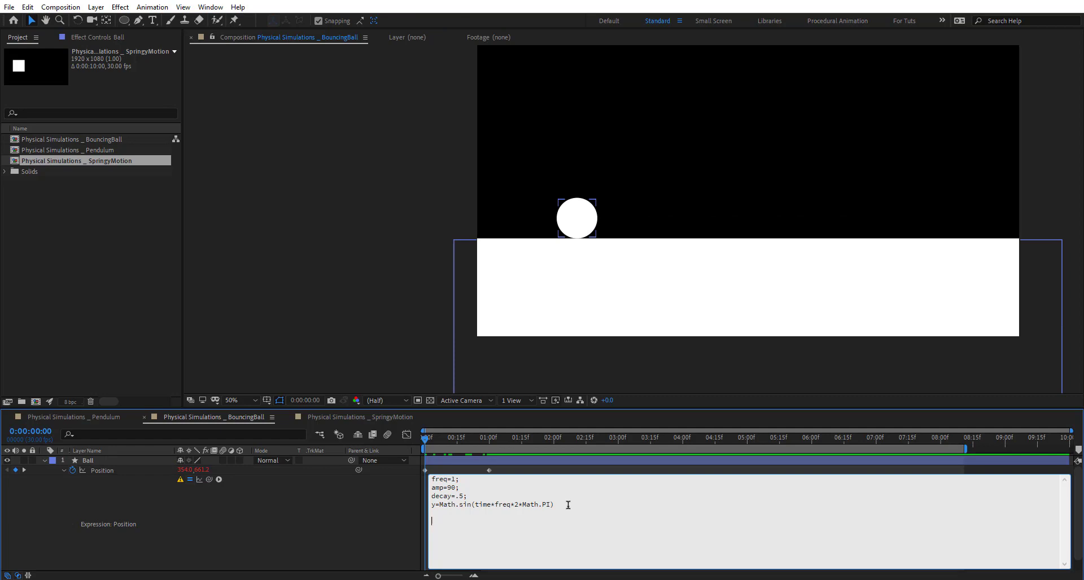
text(position)
text(0)
click(561, 504)
text(;)
click(386, 532)
- Preview the Ball's motion from the start and check it at frame 9
key(space)
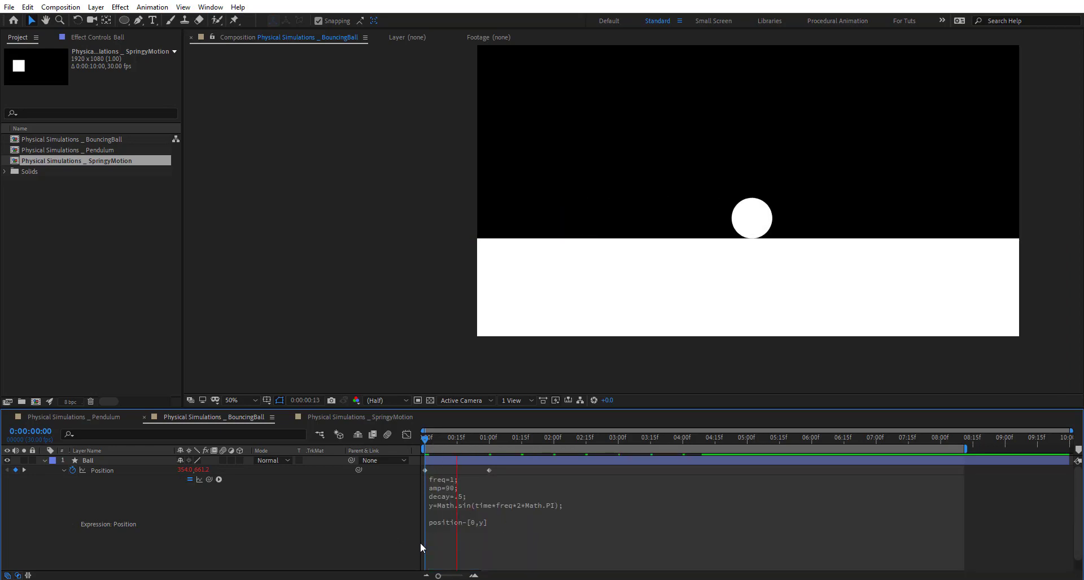
key(space)
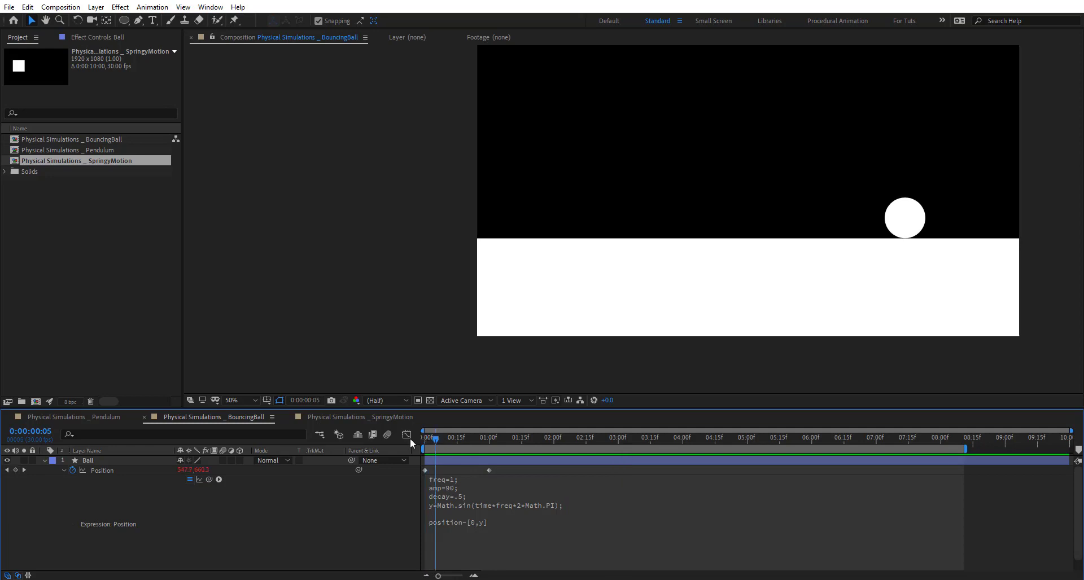
key(space)
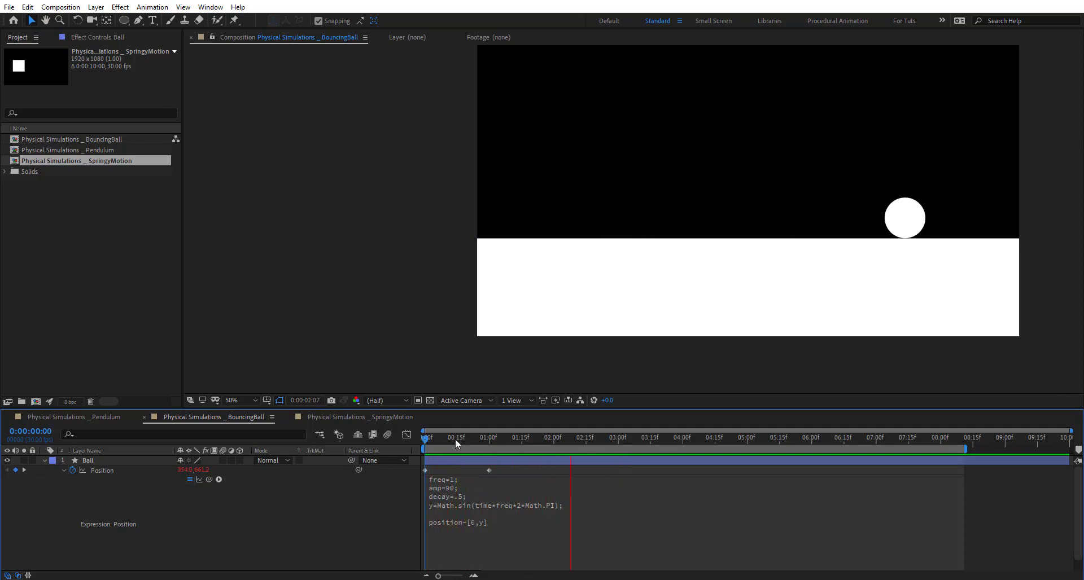
click(444, 438)
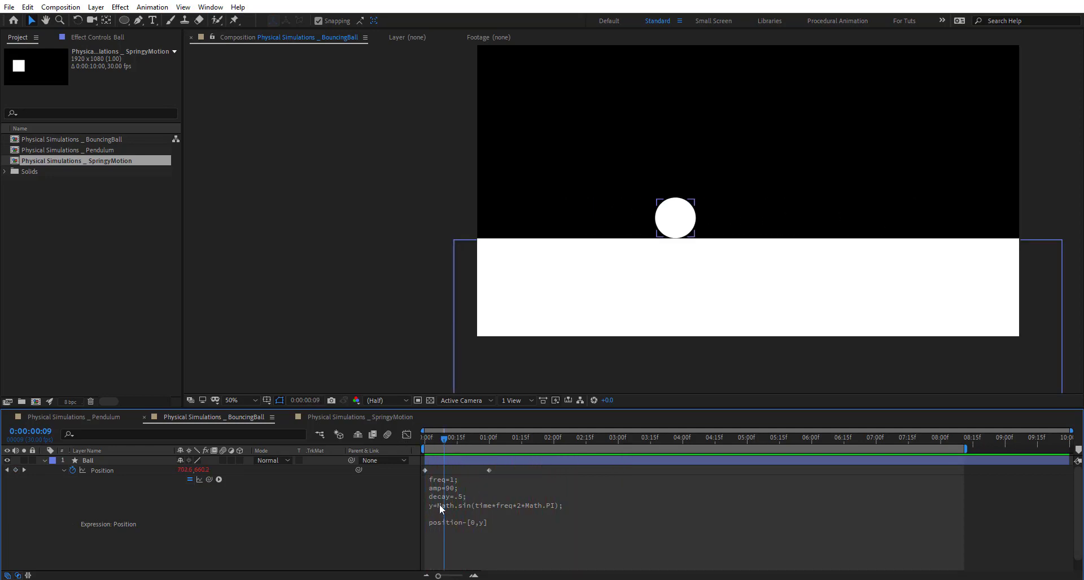
- Multiply the sine by amp so the line reads y=amp*Math.sin(time*freq*2*Math.PI); and preview from the start
click(439, 504)
click(439, 503)
text(amp)
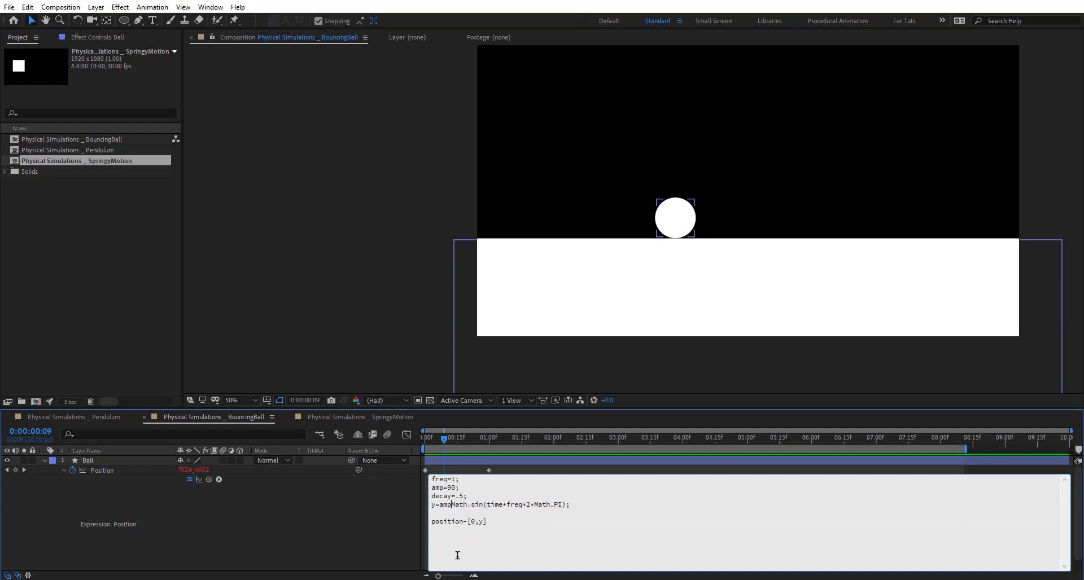
text(*)
click(389, 536)
drag(443, 437, 404, 437)
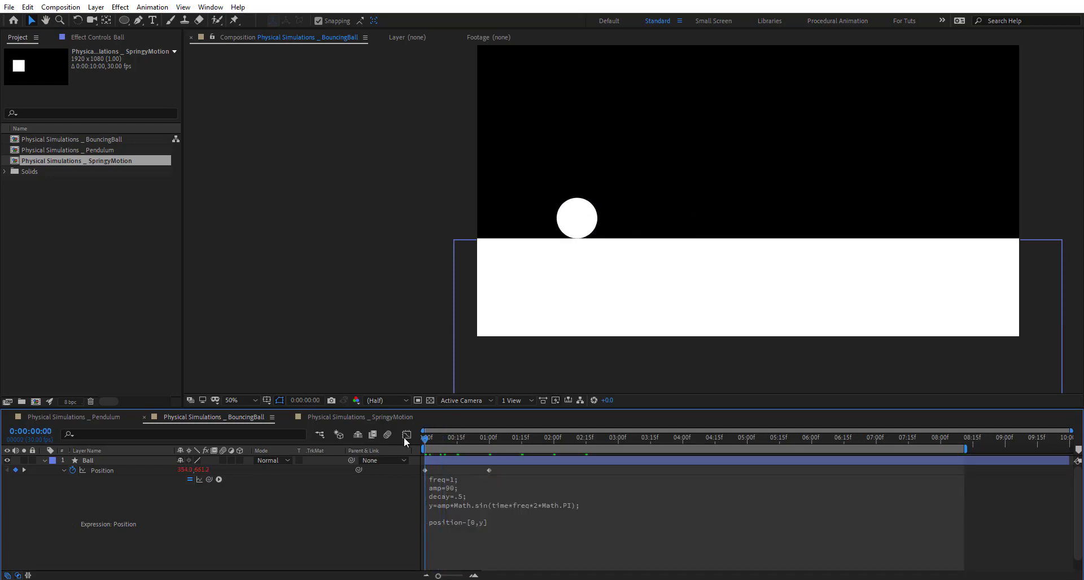
key(space)
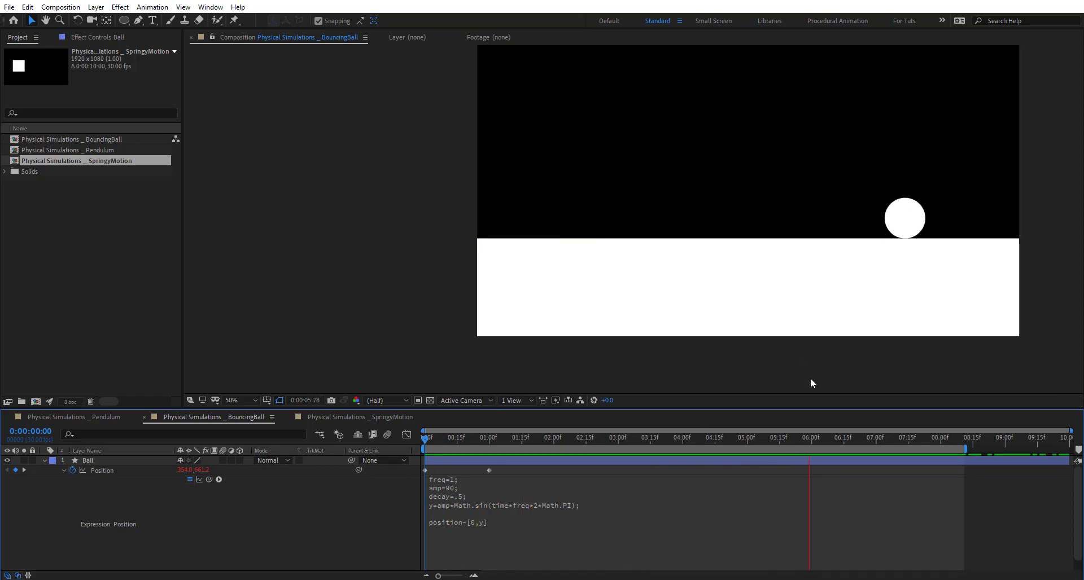
- Set freq to 1.5 in the Ball's Position expression and scrub to 0:00:00:27 to check the motion
mouse_move(437, 438)
mouse_down()
mouse_move(465, 444)
mouse_move(452, 439)
mouse_up()
click(453, 481)
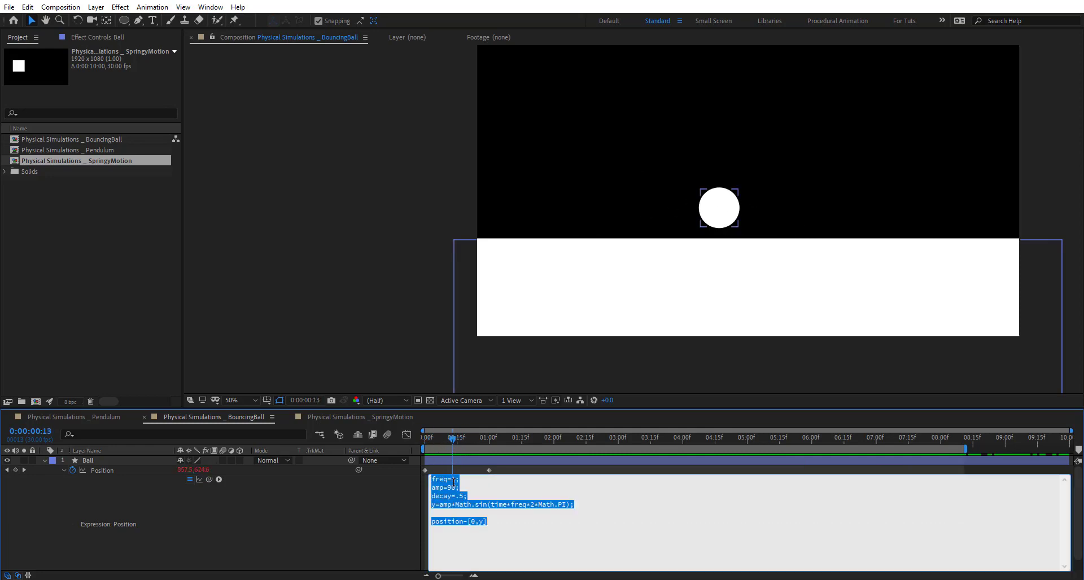
click(453, 478)
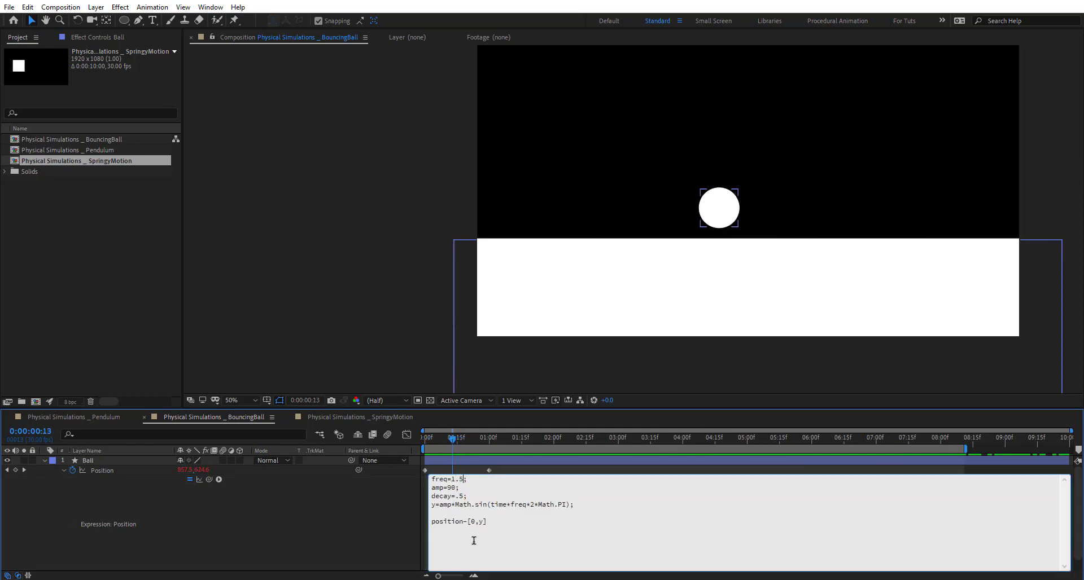
drag(452, 435, 482, 446)
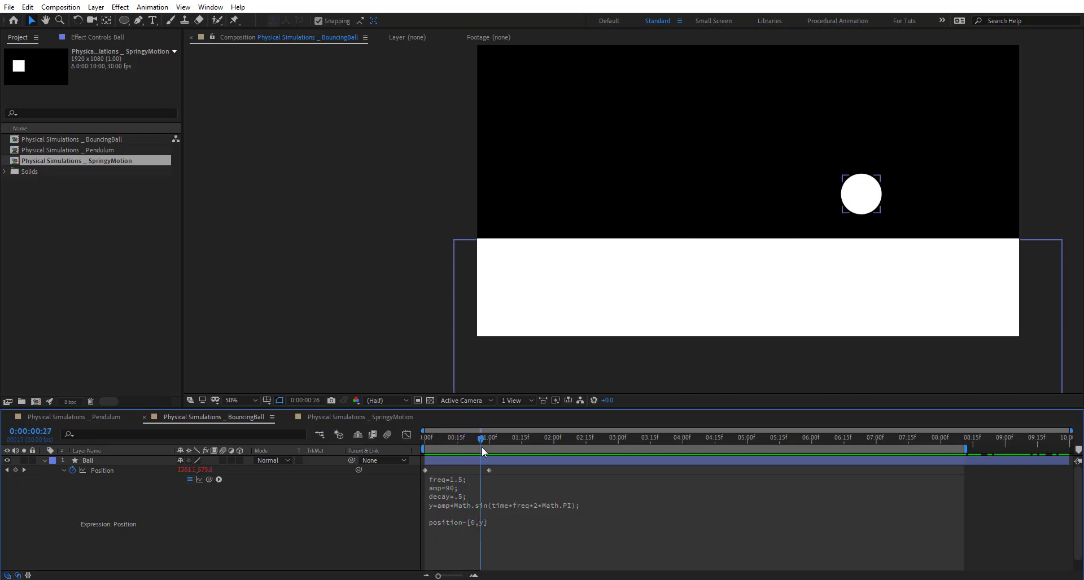
- Show the Ball's post-expression Position graph in the Graph Editor, inspect it, and return to the layer bars at the start
key(shift+F3)
click(129, 473)
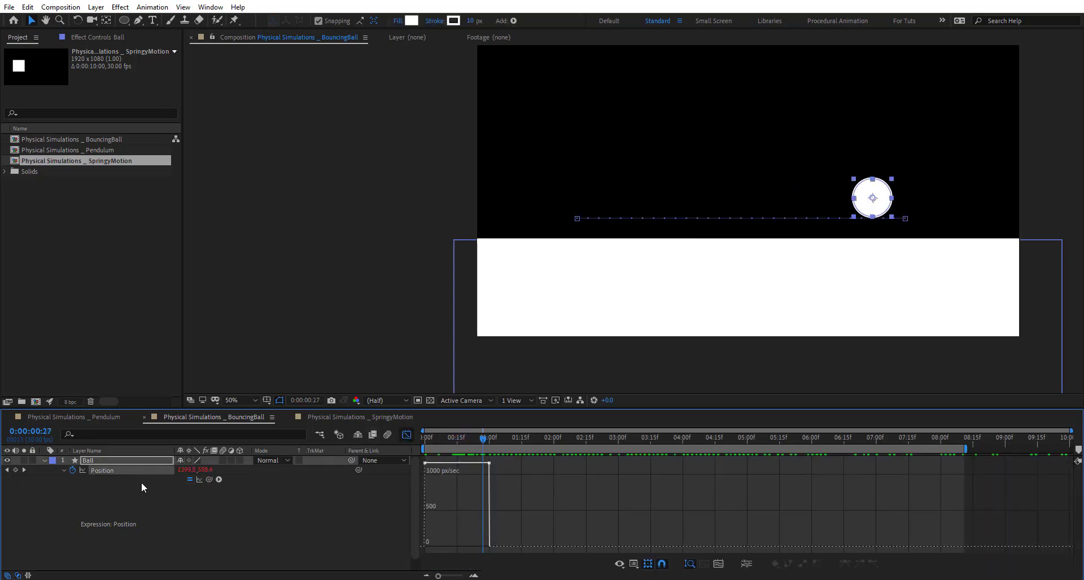
click(200, 480)
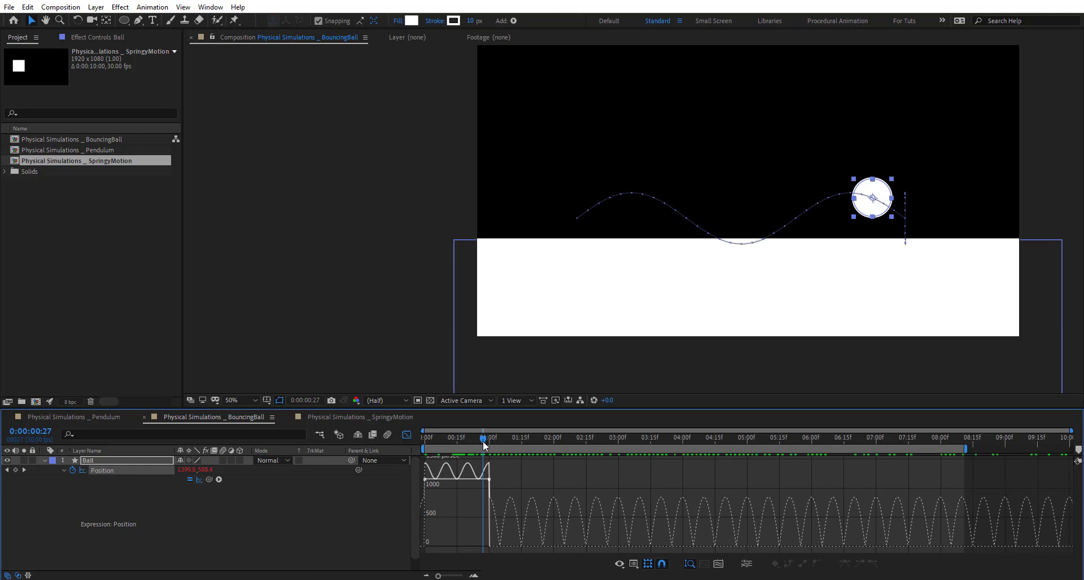
drag(483, 438, 418, 479)
key(shift+F3)
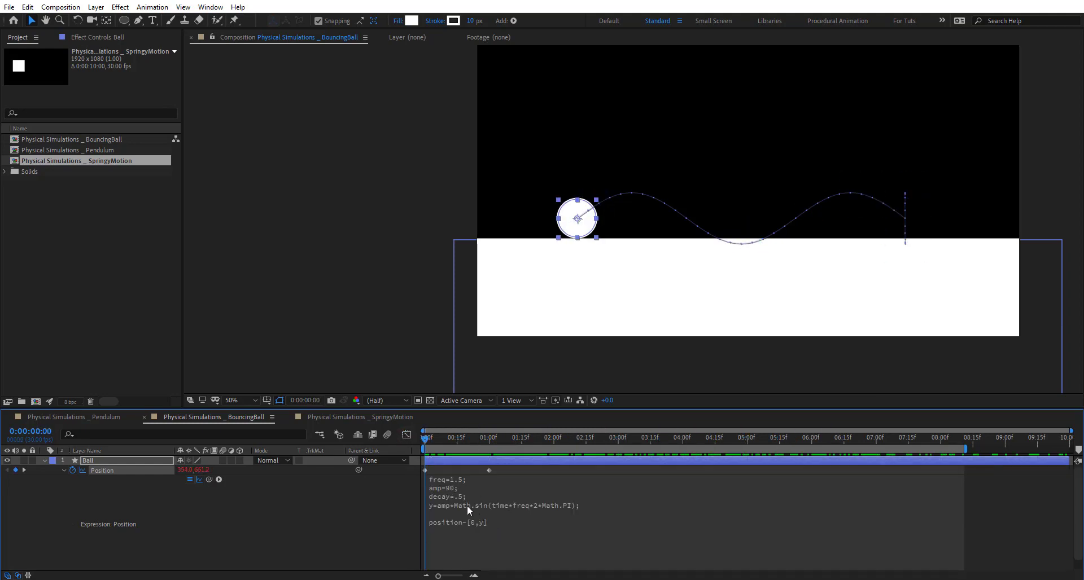
- Wrap the sine in an absolute value so the line reads y=amp*Math.abs(Math.sin(time*freq*2*Math.PI));
click(466, 505)
click(454, 506)
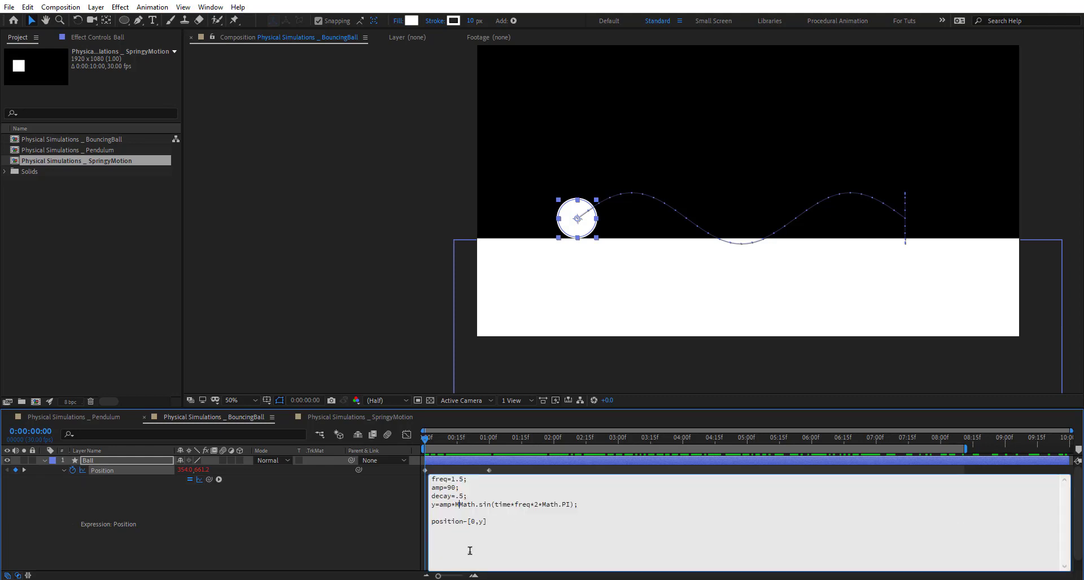
text(Math.abs()
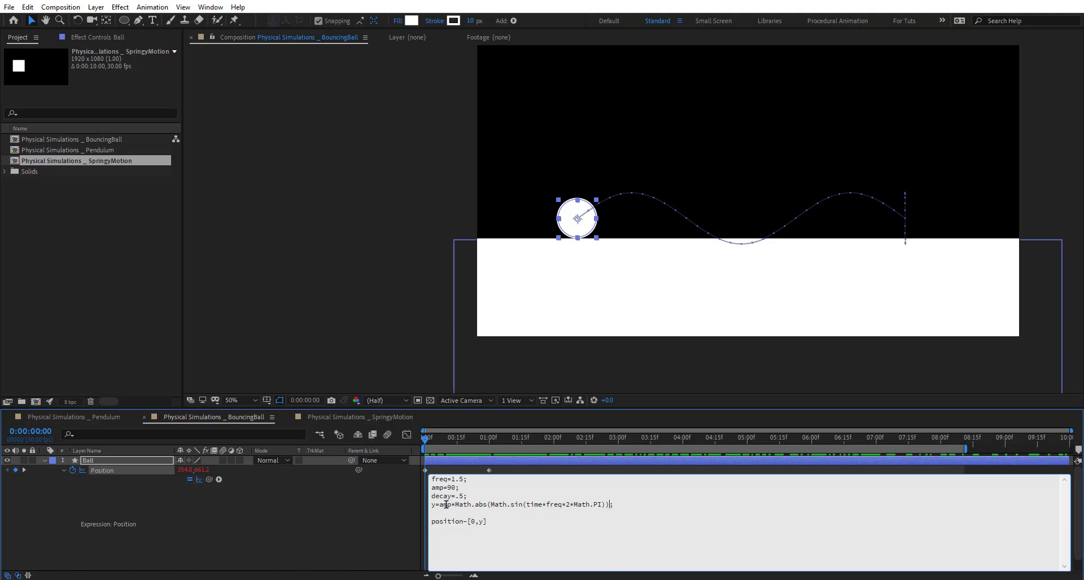
click(361, 556)
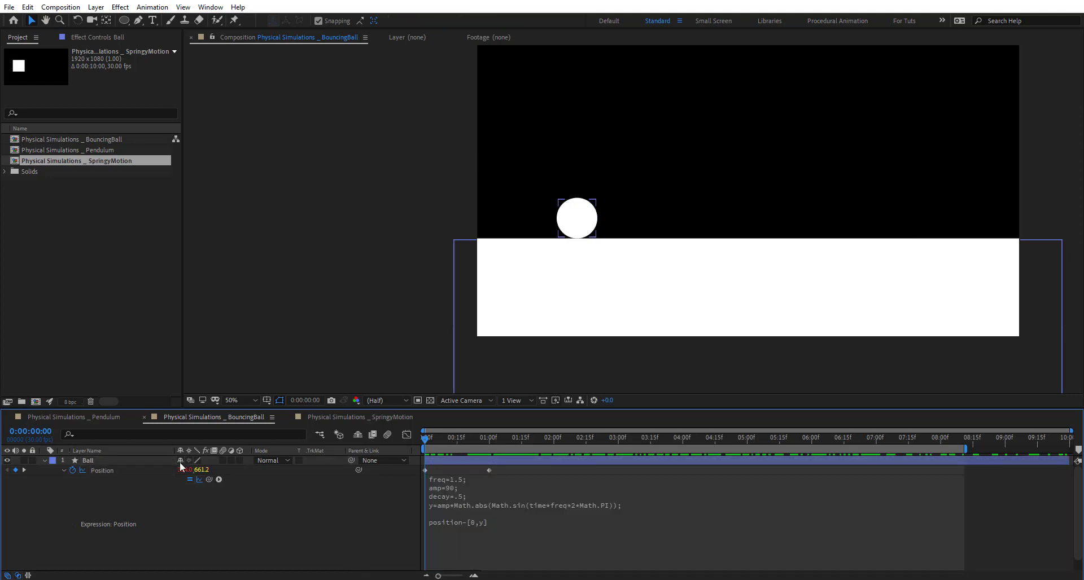
- Select the Ball's Position to examine its motion path, preview the bounces, and return to the start
click(119, 470)
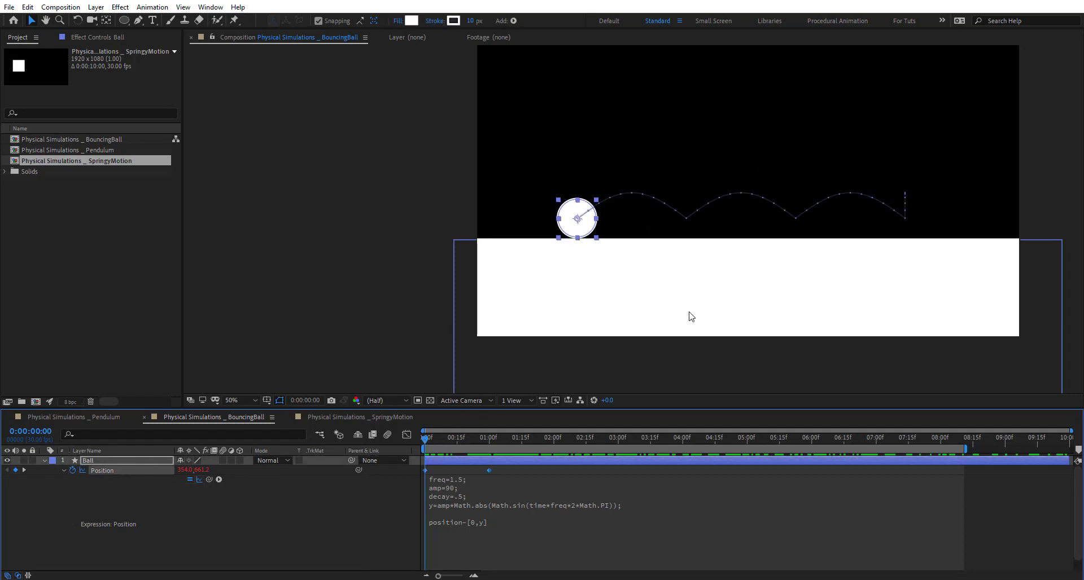
key(space)
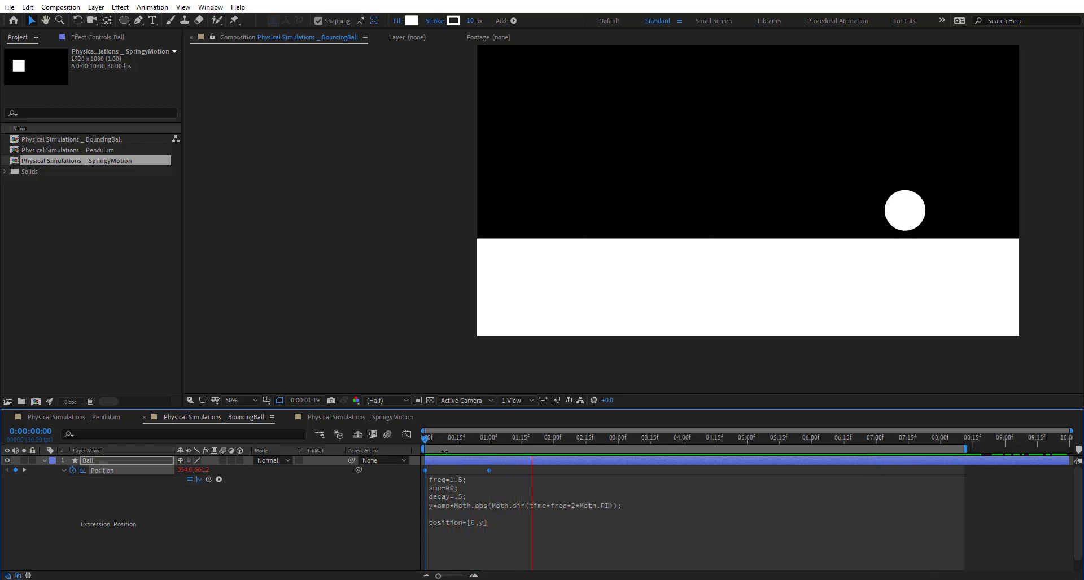
key(space)
drag(429, 447, 412, 484)
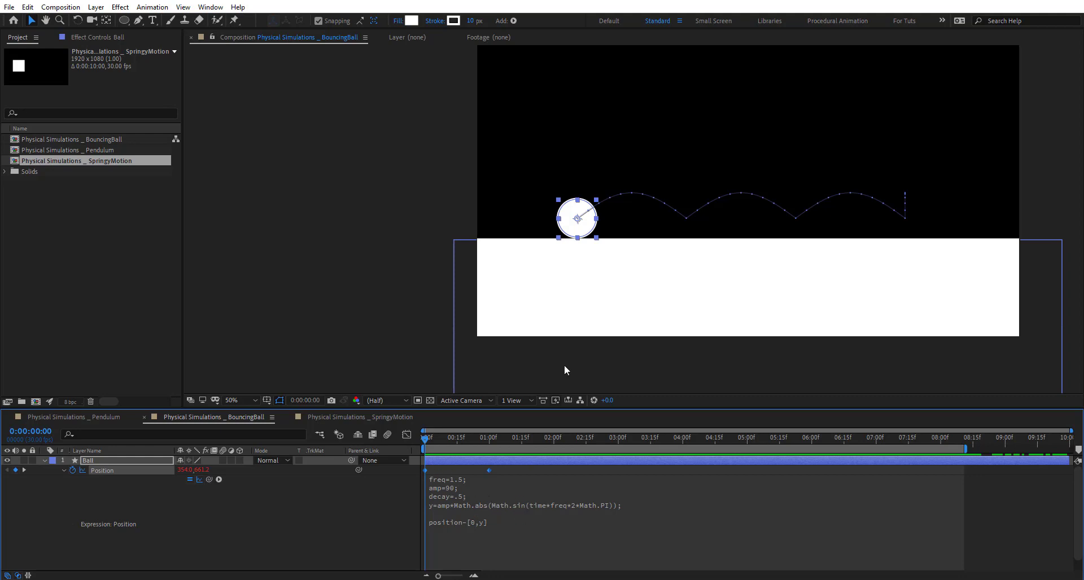
- Replace sin with cos in the y line of the Ball's Position expression
click(524, 506)
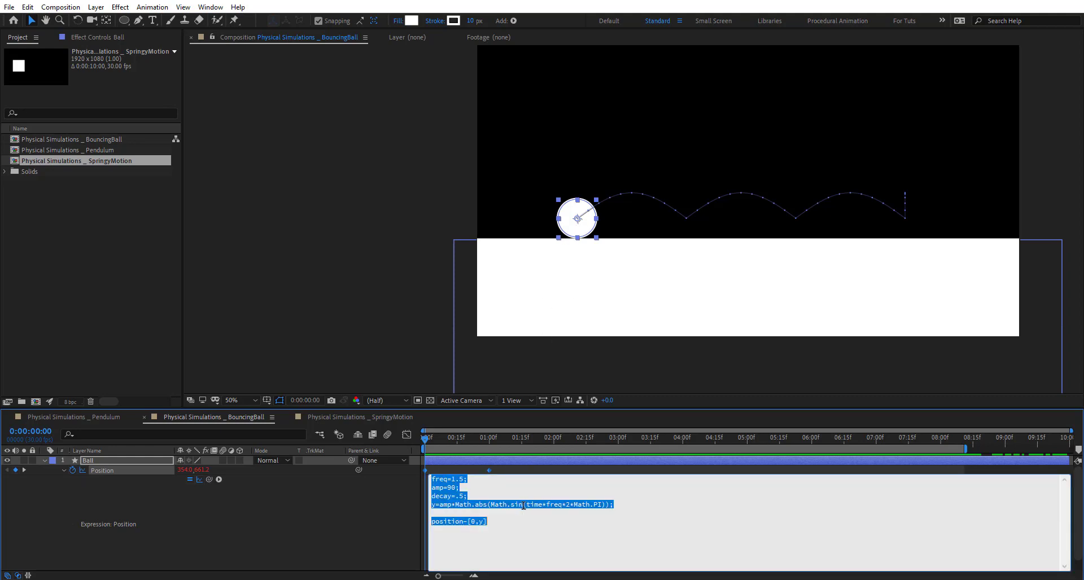
double_click(514, 504)
text(cos)
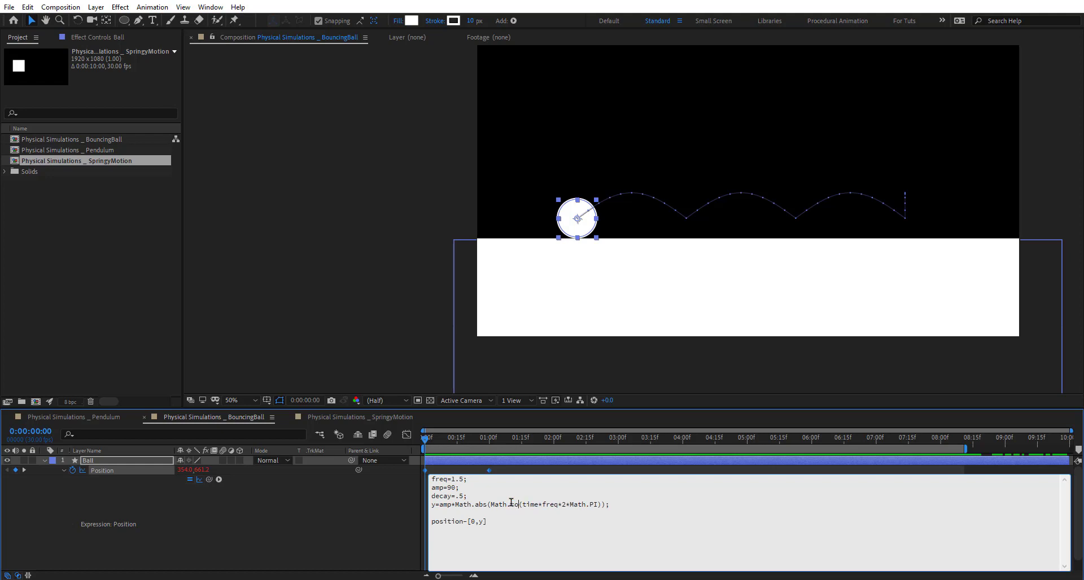
click(365, 506)
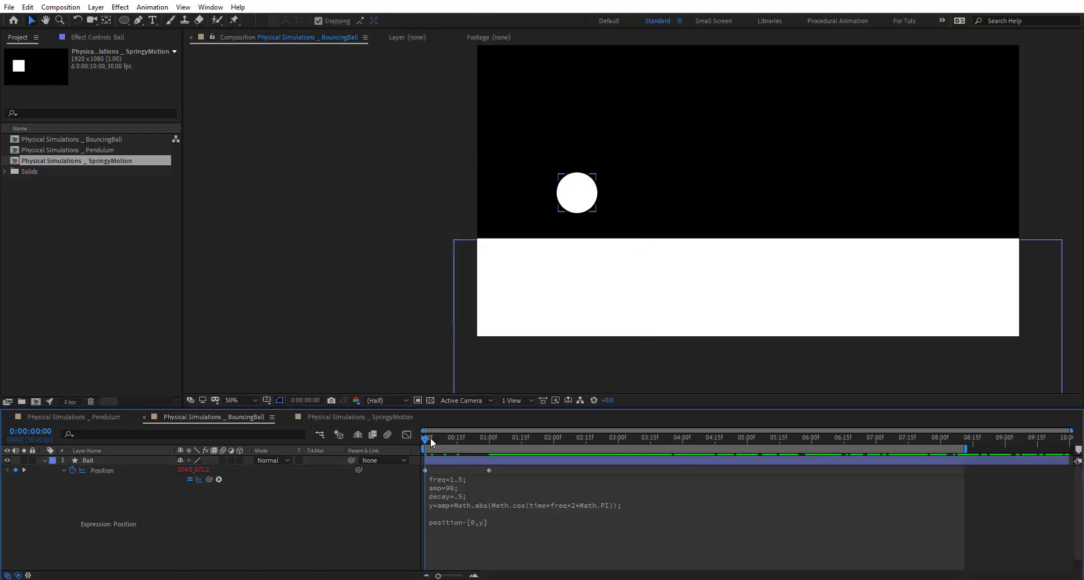
- Preview the Ball's cosine-driven bounce from the start of the composition
key(space)
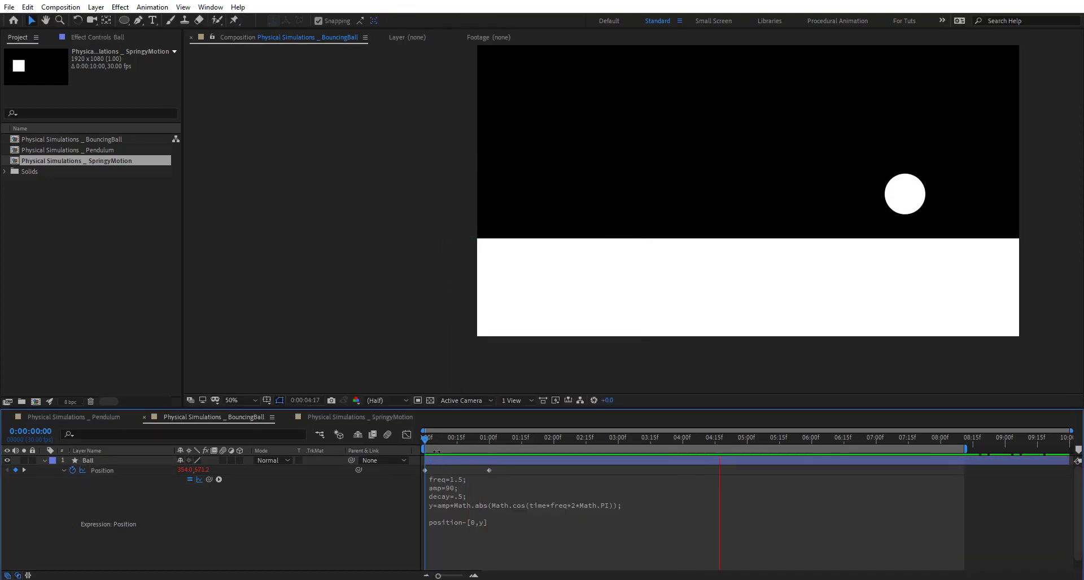
click(601, 233)
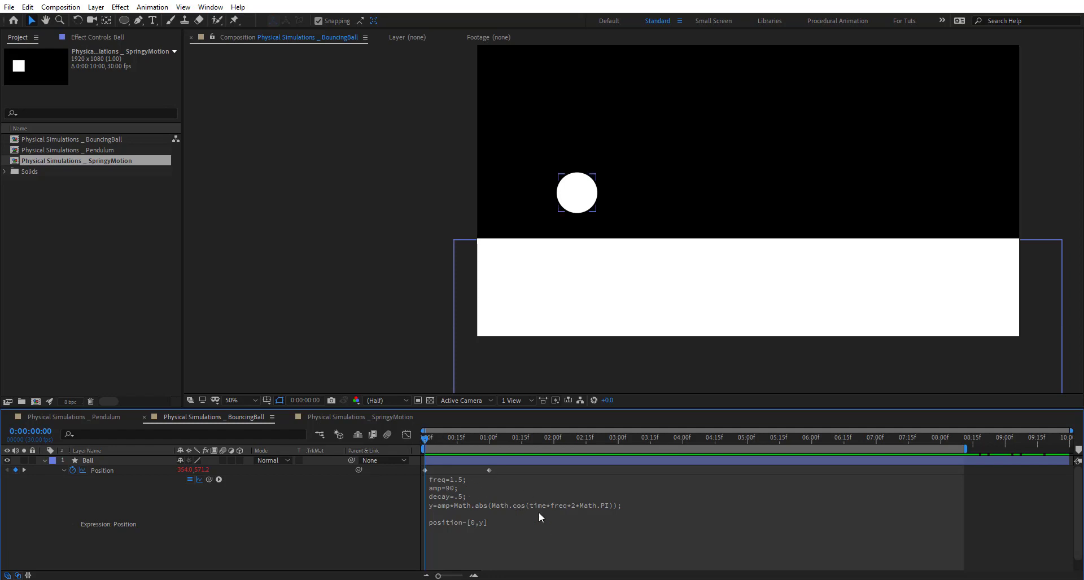
key(space)
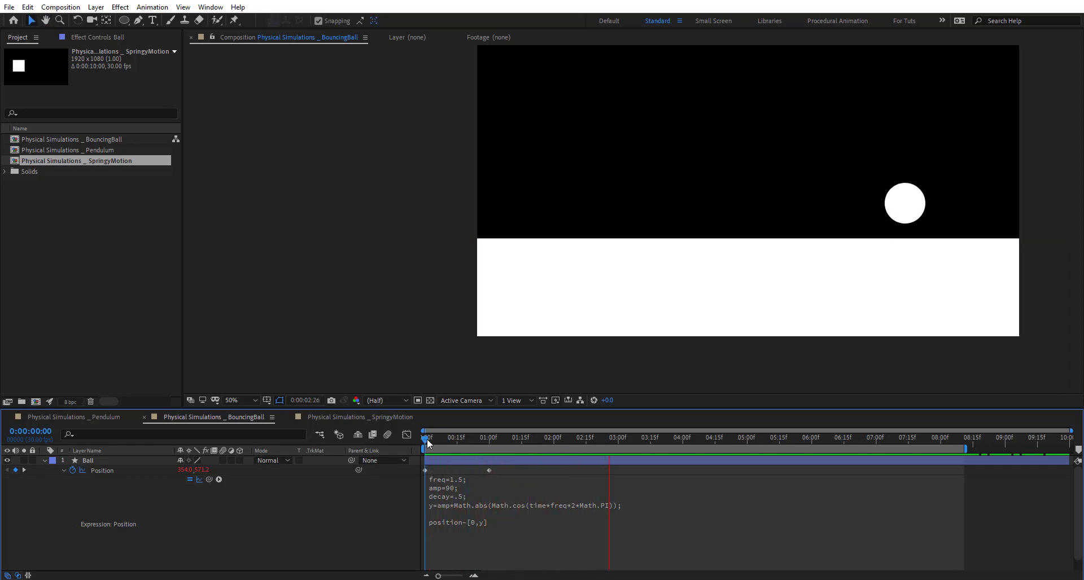
- Examine the Ball's speed graph from the start of the composition, then go to 0:00:01:00
click(425, 442)
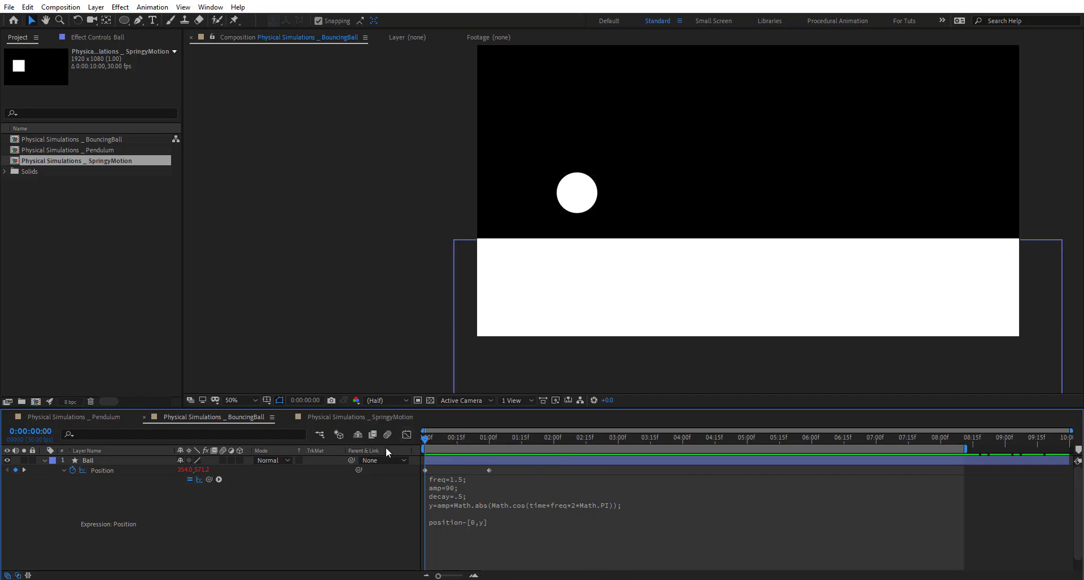
click(407, 435)
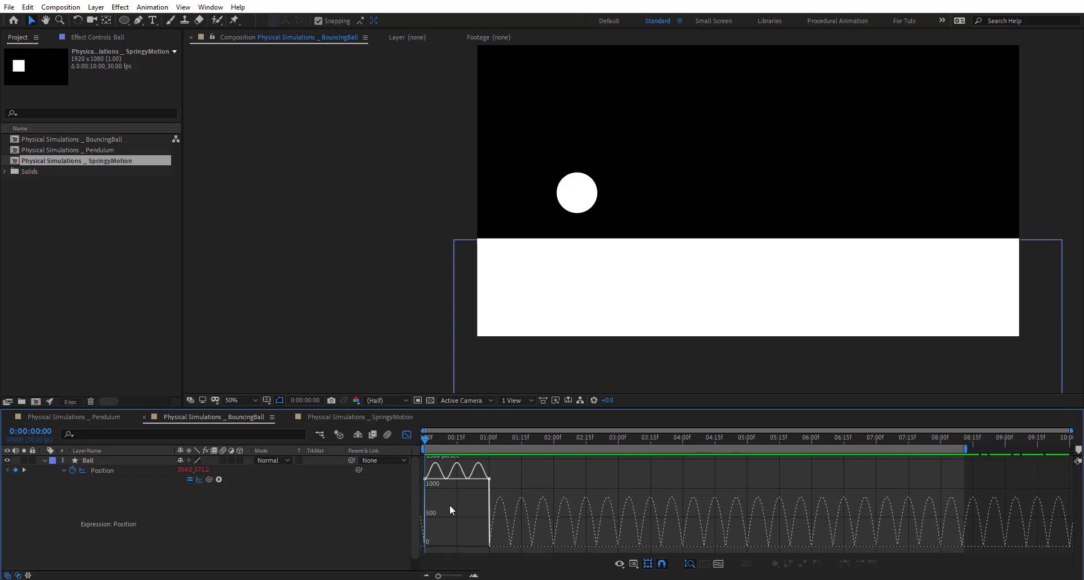
click(407, 435)
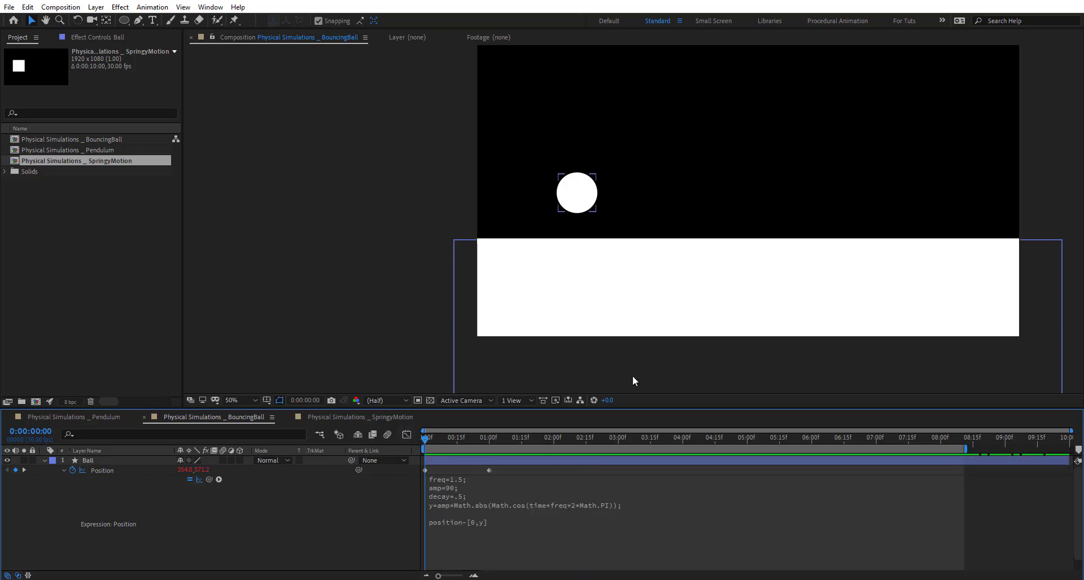
drag(677, 438, 488, 462)
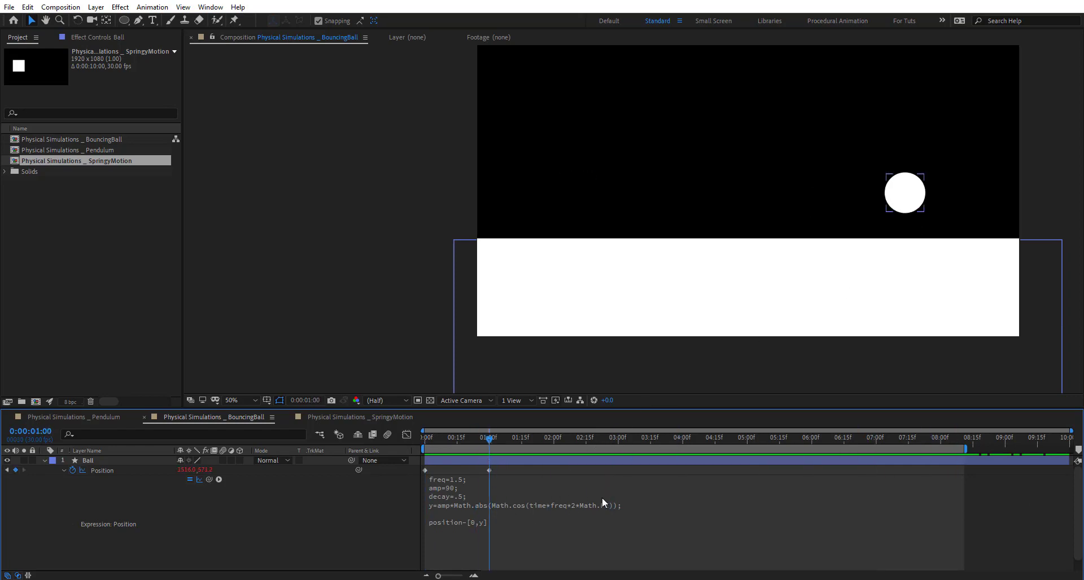
- Append the decay factor *Math.exp(-decay*time) to the y line of the Ball's Position expression
click(611, 507)
click(609, 505)
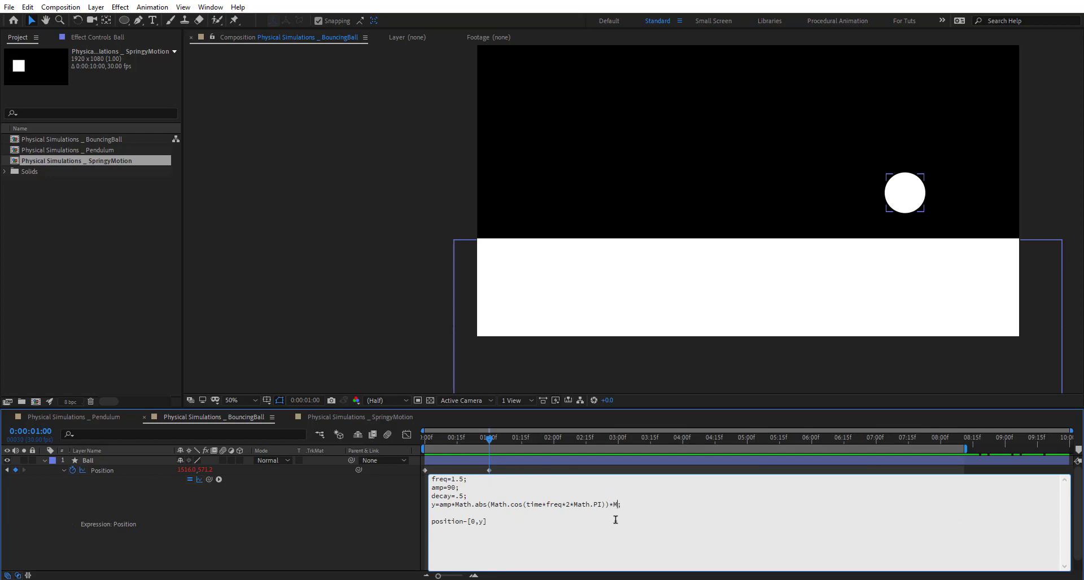
text(*Math.exp(-decay*time)
click(373, 524)
- Preview the Ball's decaying bounce from the start and extend the work area to the end of the composition
drag(486, 433, 366, 446)
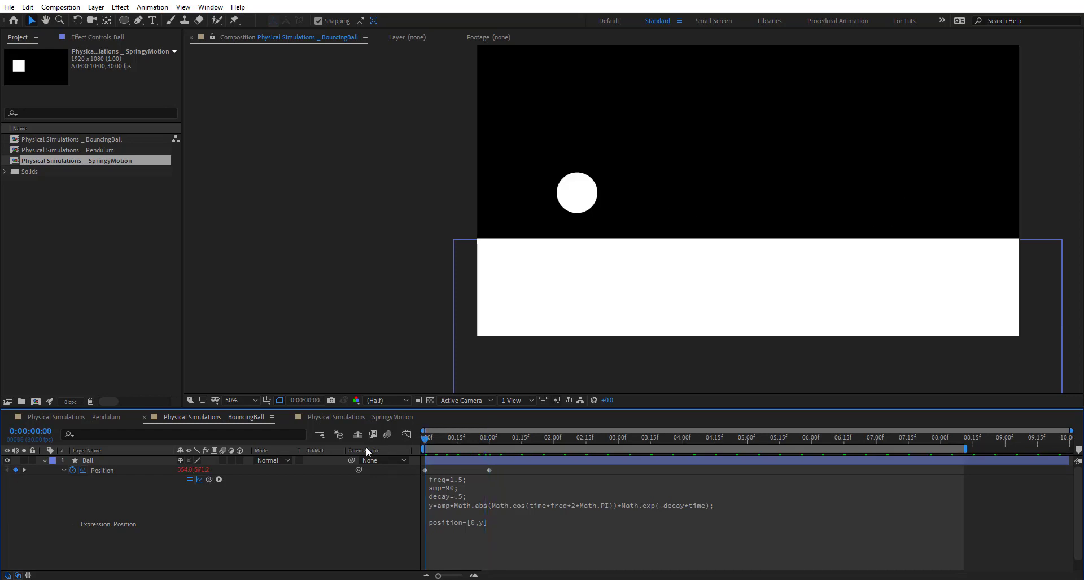
key(space)
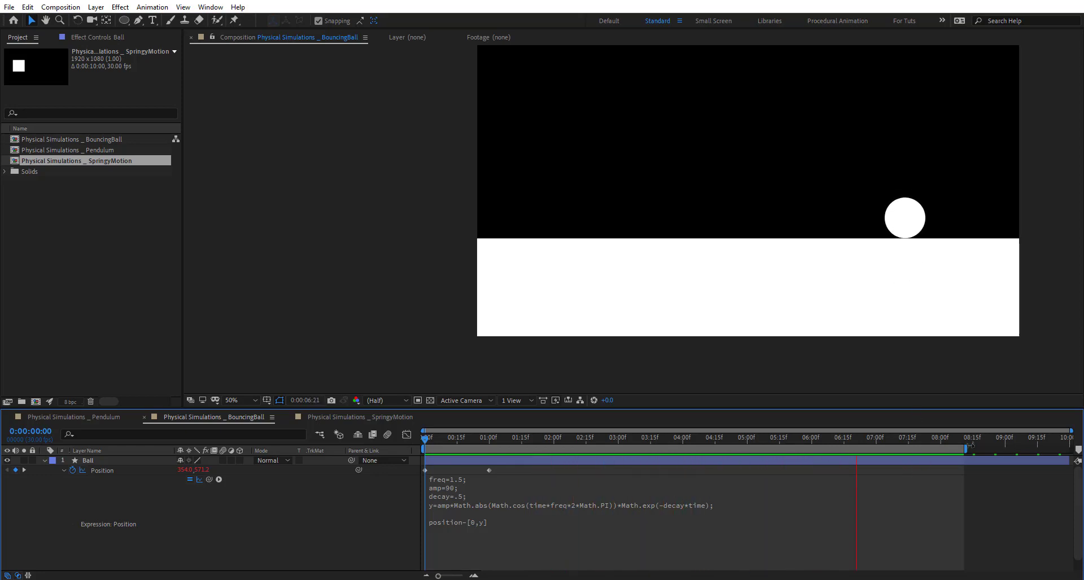
drag(966, 449, 1070, 450)
click(937, 438)
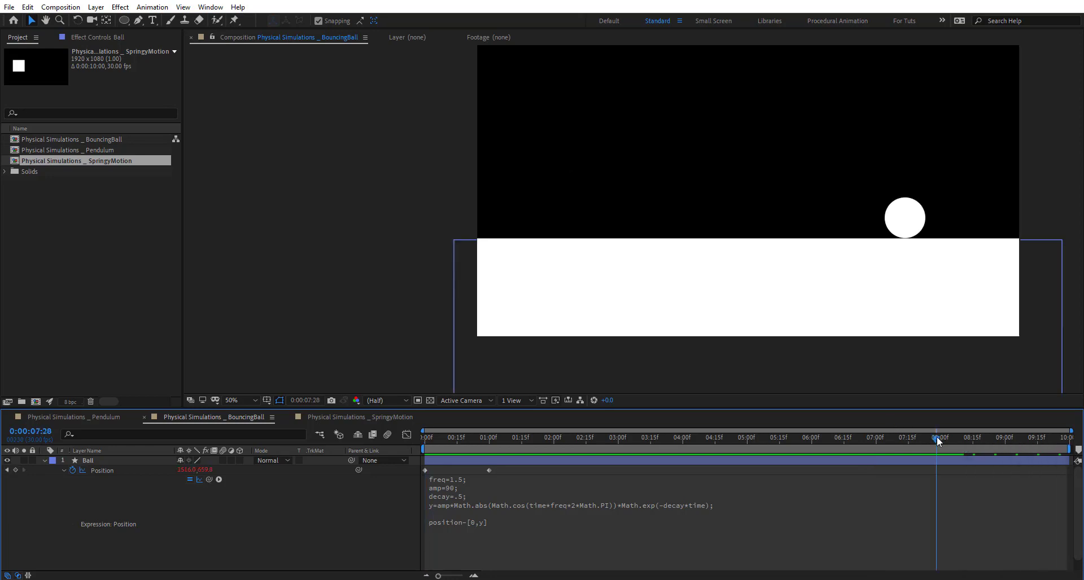
key(space)
key(space)
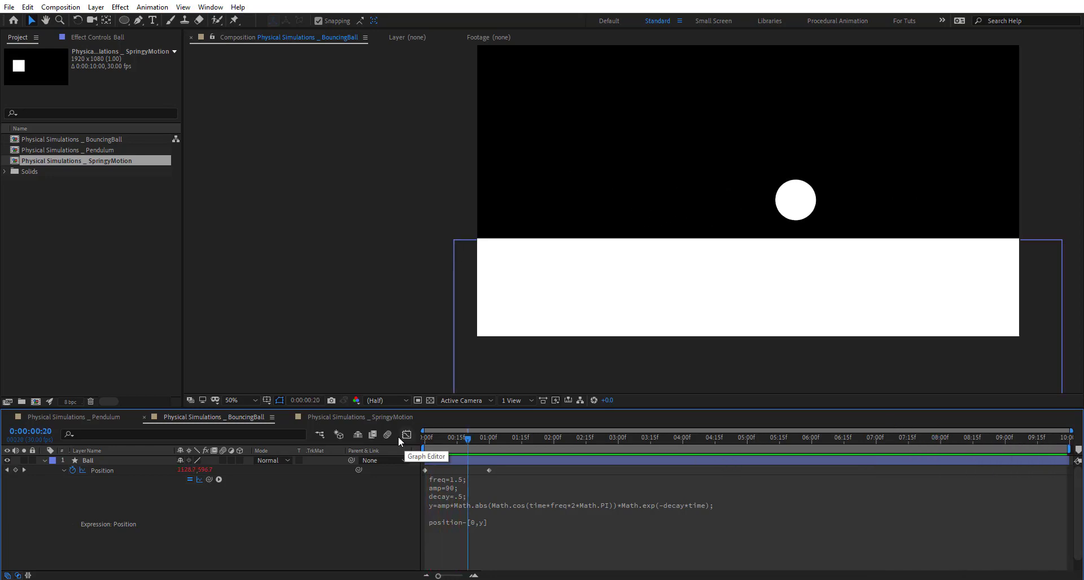
- Examine the Ball's Position speed graph while scrubbing through the decaying bounces
click(404, 435)
click(99, 470)
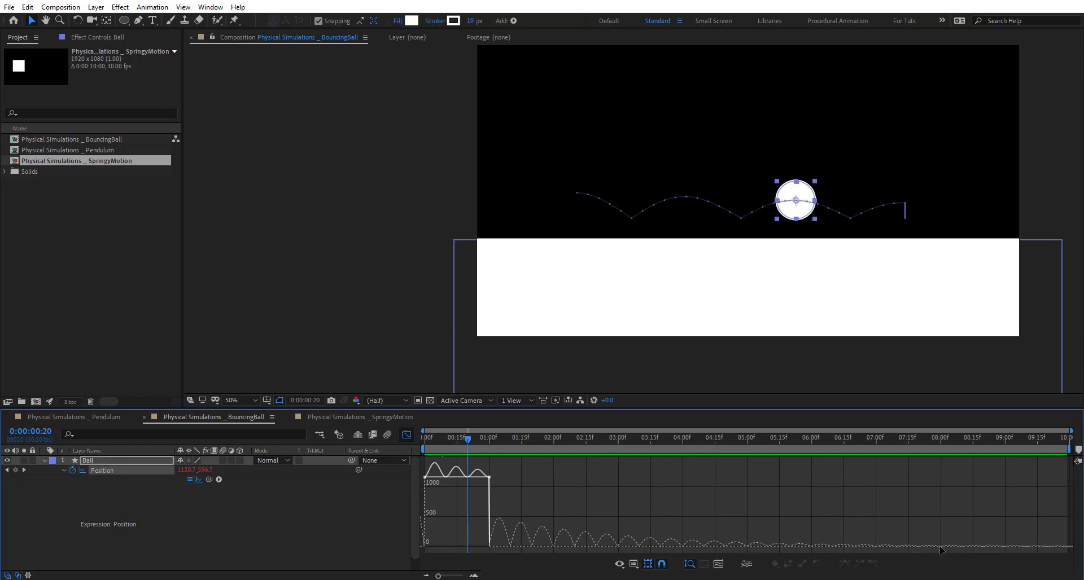
drag(581, 438, 1075, 483)
drag(836, 460, 682, 486)
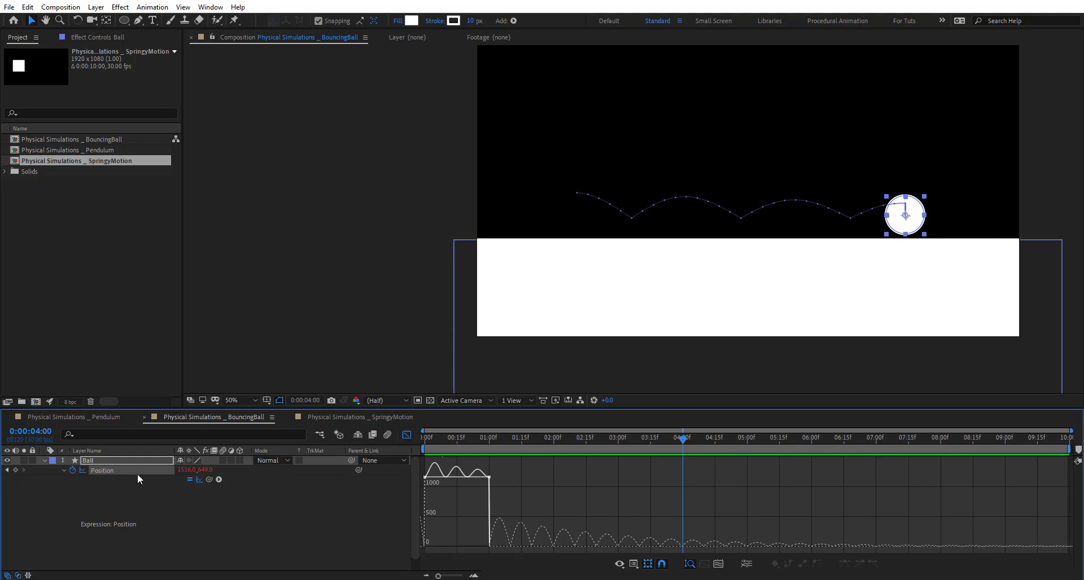
- Easy ease the Ball's two Position keyframes and move the second one to about 0:00:05:00 in the speed graph
click(407, 435)
drag(501, 469, 405, 475)
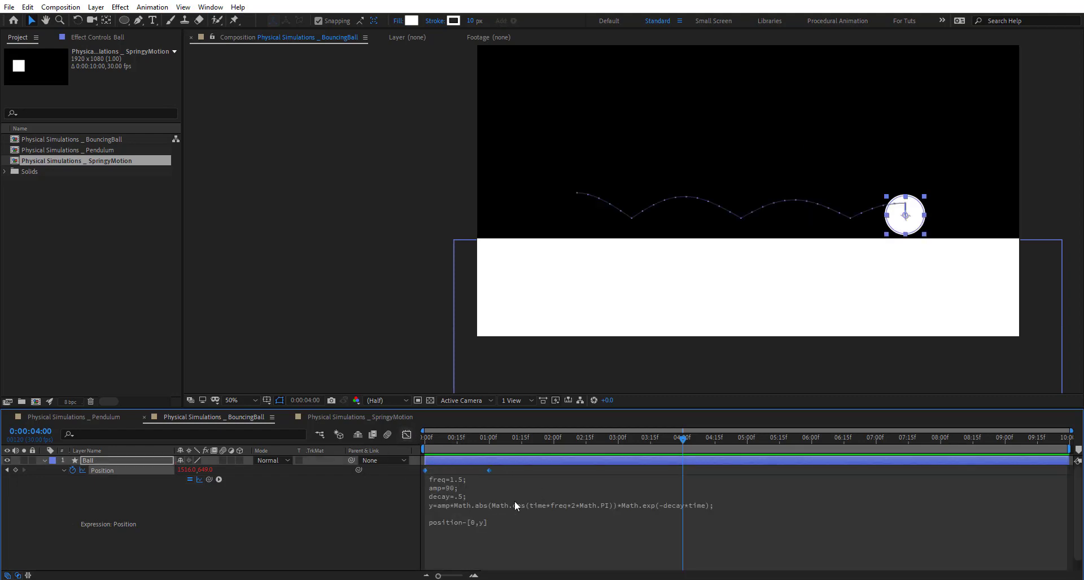
click(402, 434)
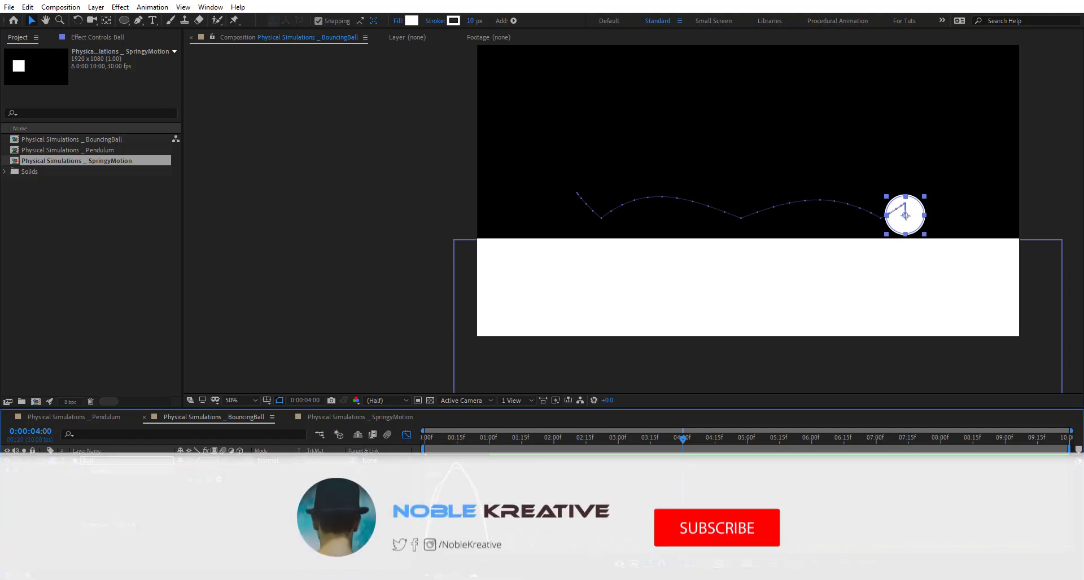
drag(489, 546, 748, 547)
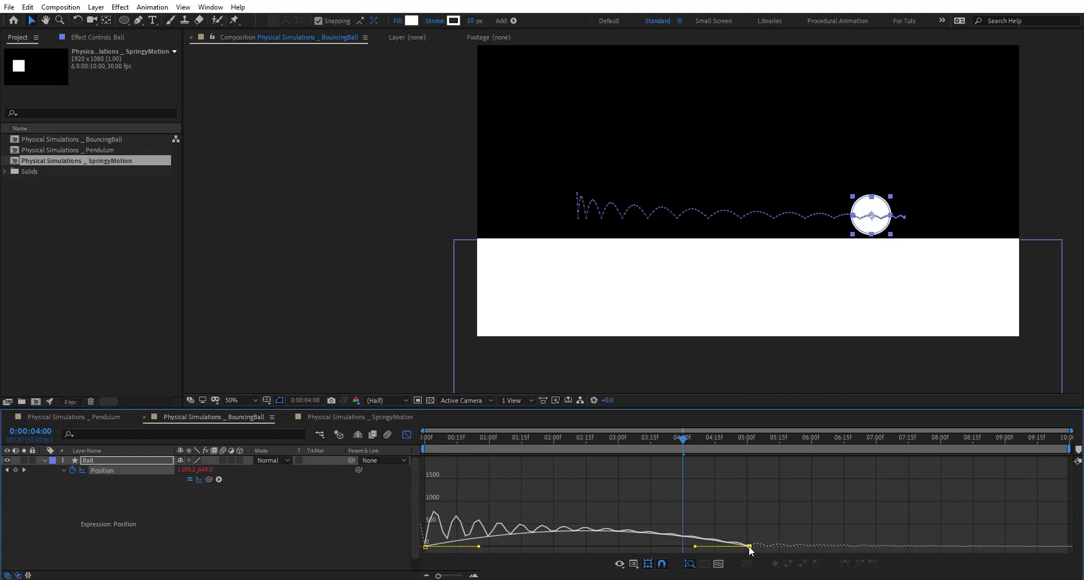
- Preview the eased bounce and lengthen the last keyframe's incoming ease handle back to about 0:00:02:20
key(space)
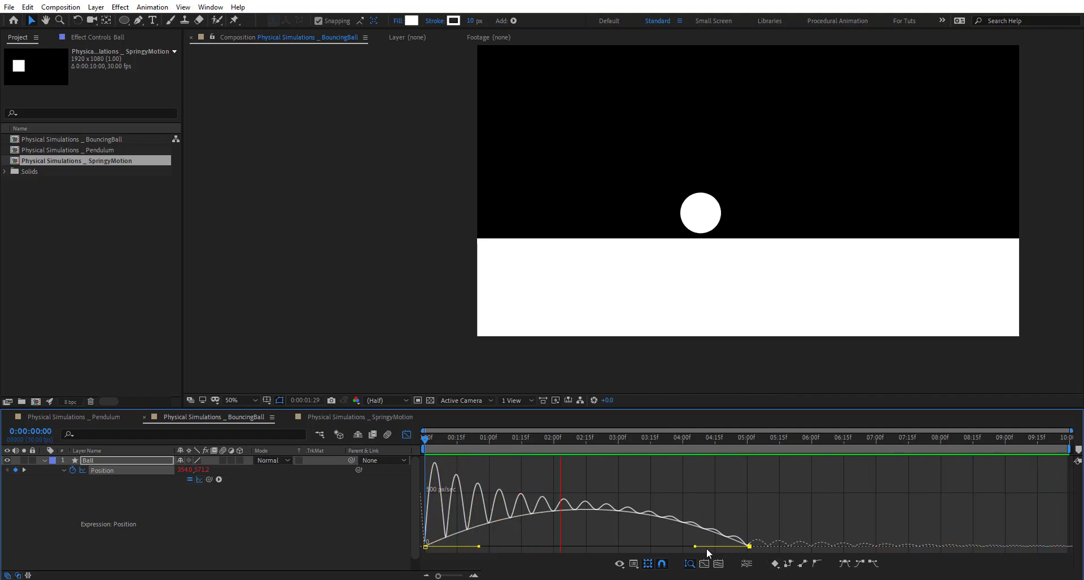
drag(695, 547, 595, 544)
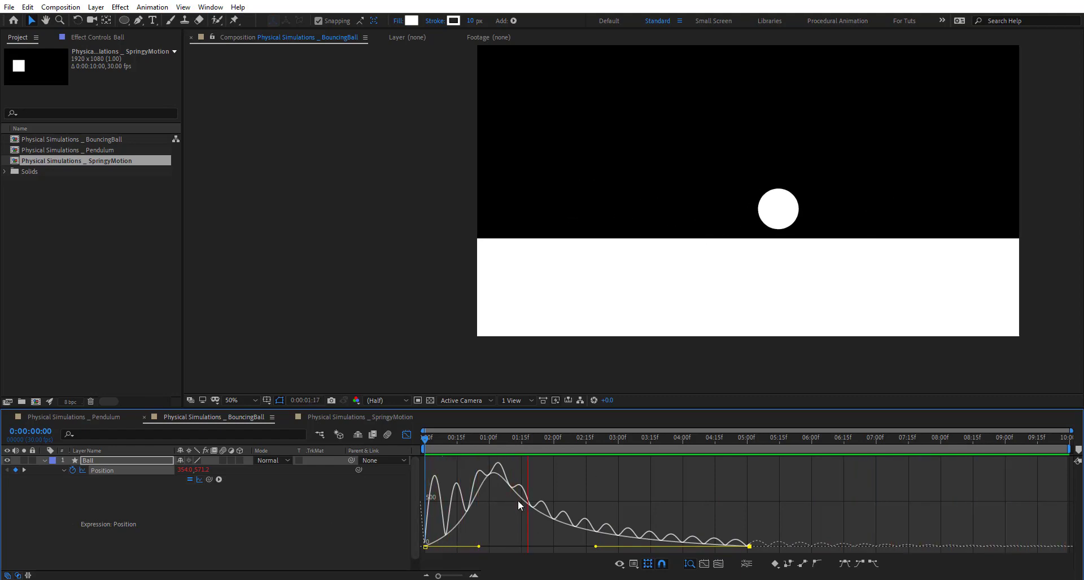
key(space)
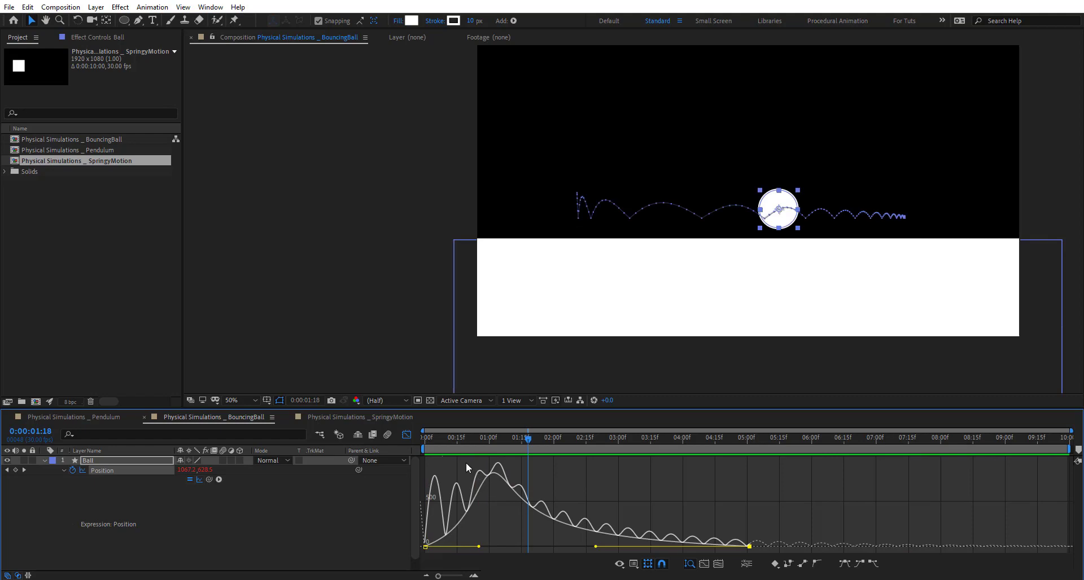
- Review the Math.exp(-decay*time) factor in the Ball's Position expression and leave the expression as it is
click(407, 434)
click(629, 505)
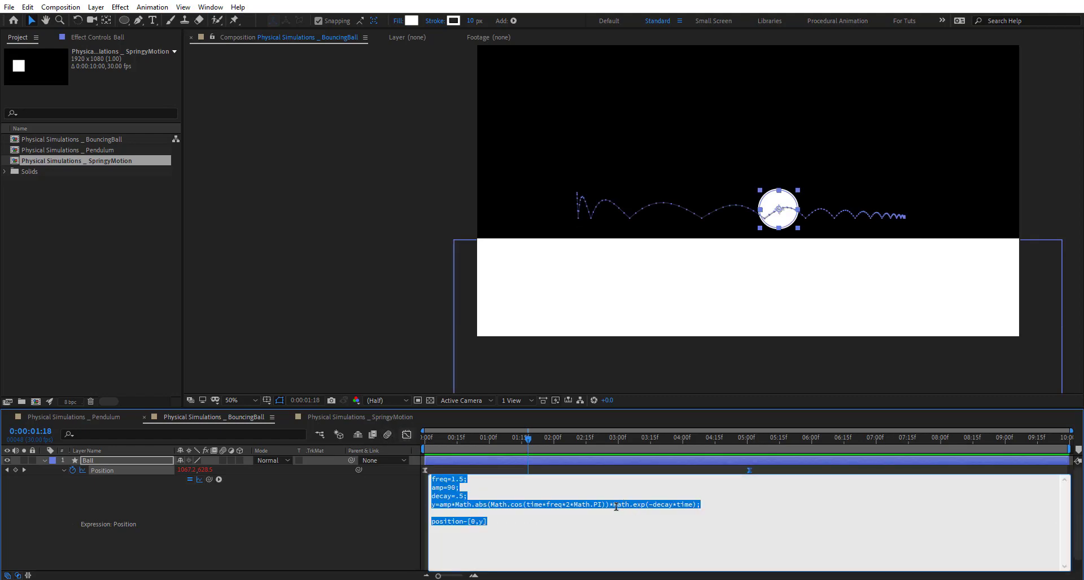
drag(614, 504, 695, 504)
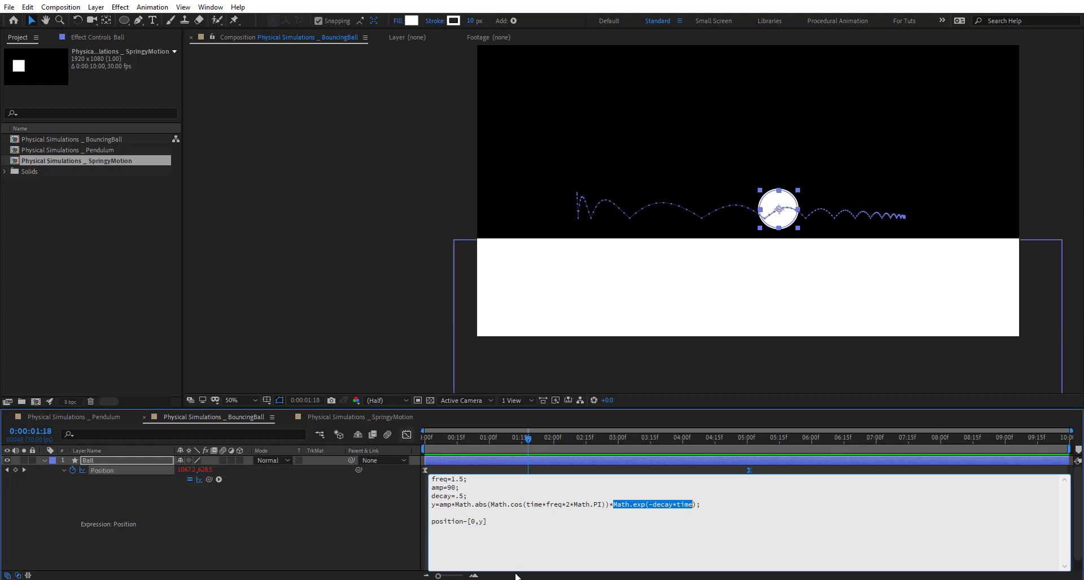
click(503, 521)
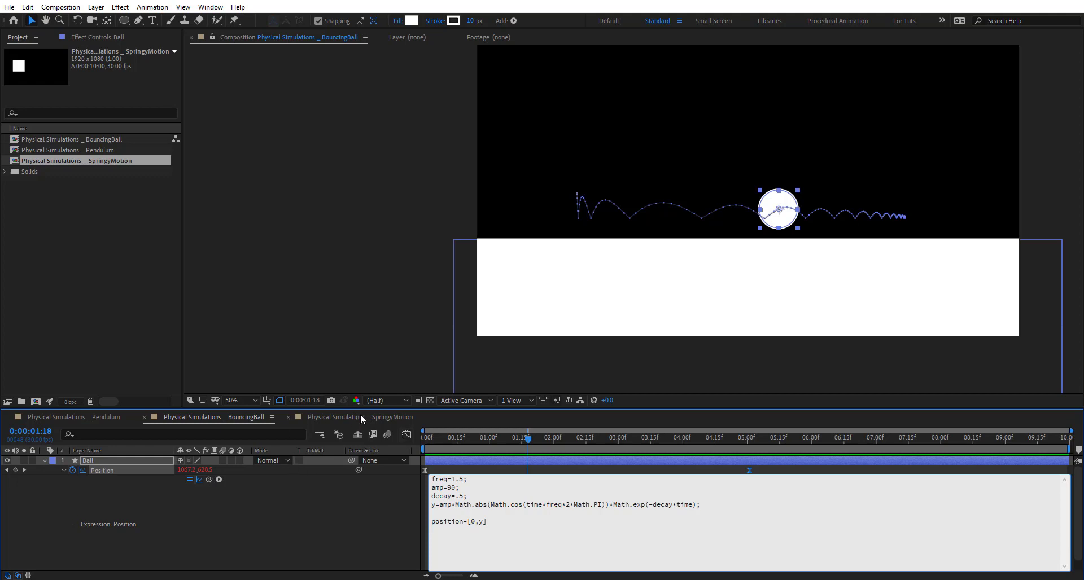
click(349, 506)
- Open the SpringyMotion composition and set a starting Position keyframe on the Springy box layer
click(379, 417)
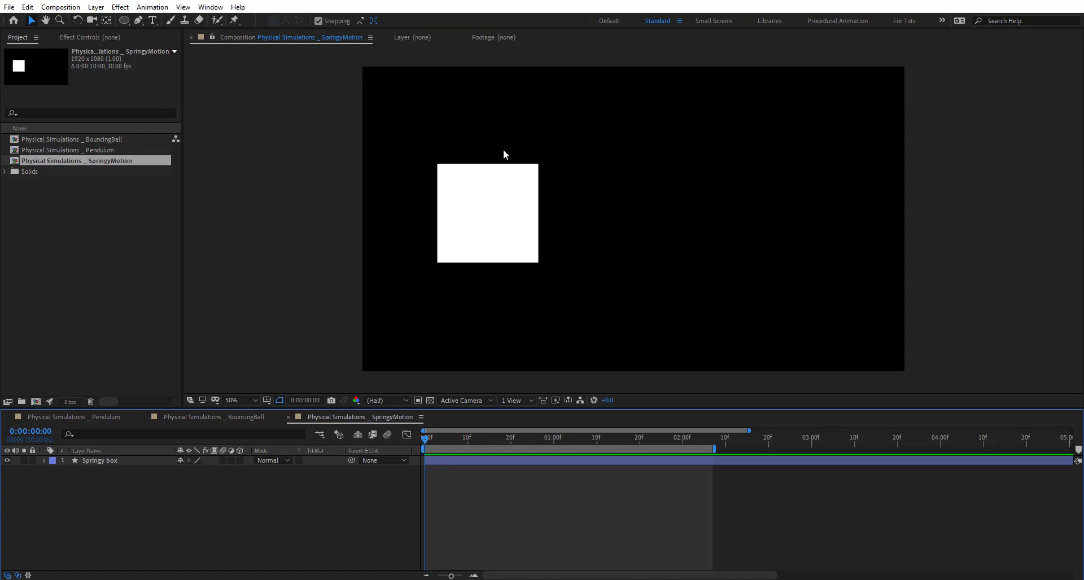
click(101, 462)
click(101, 462)
key(p)
click(72, 470)
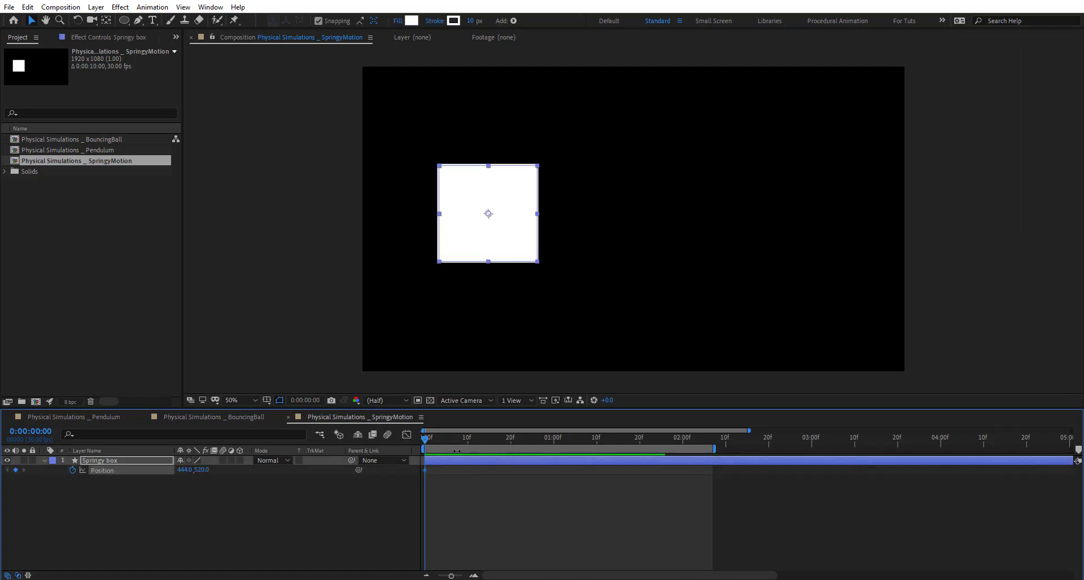
- Keyframe the Springy box farther right along X at 0:00:01:10 and move that keyframe to about frame 8
drag(455, 439, 597, 439)
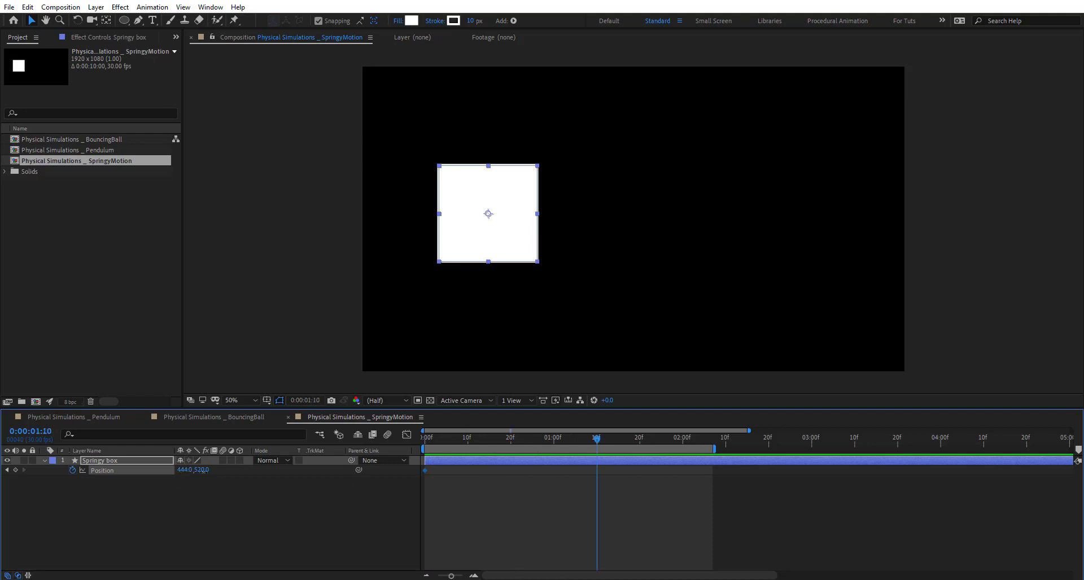
drag(184, 470, 816, 504)
drag(573, 438, 298, 433)
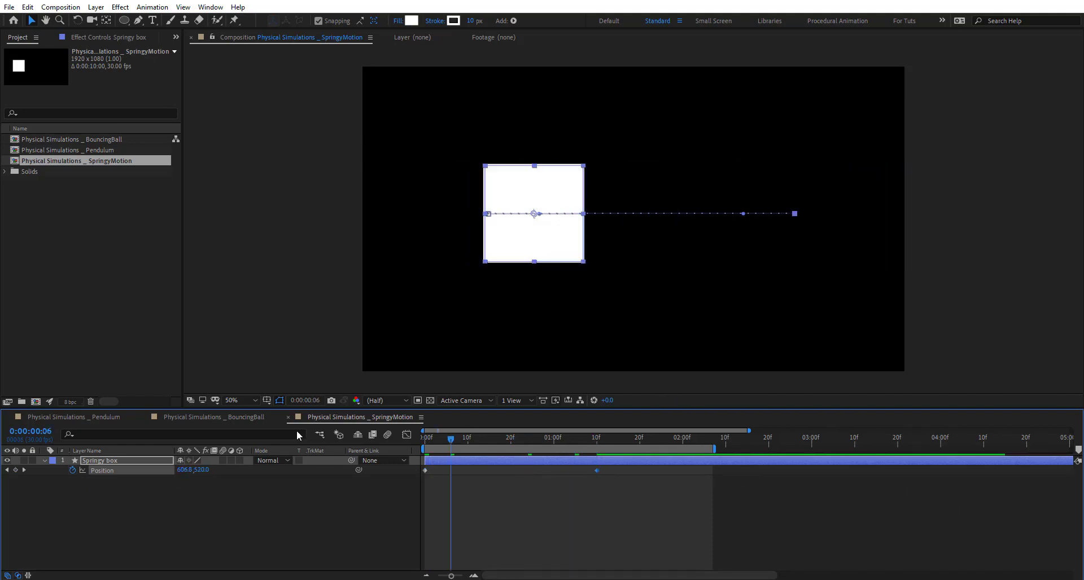
drag(597, 469, 465, 541)
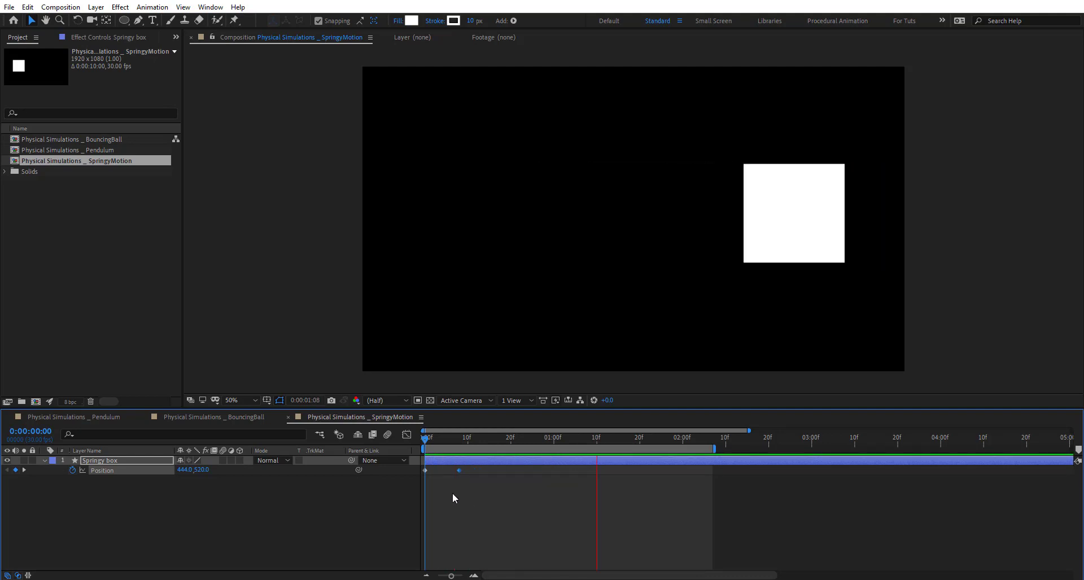
- Preview the Springy box's quick move and return to the start of the composition
drag(437, 439, 304, 446)
key(space)
click(425, 442)
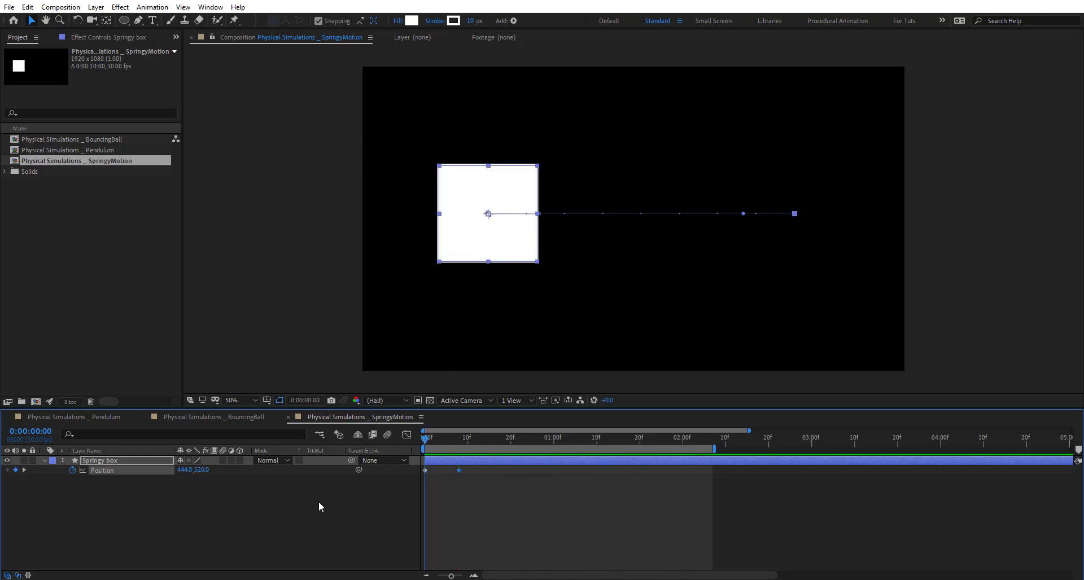
- Add an expression to the Springy box's Position and replace its default text with freq=3;
alt+click(73, 470)
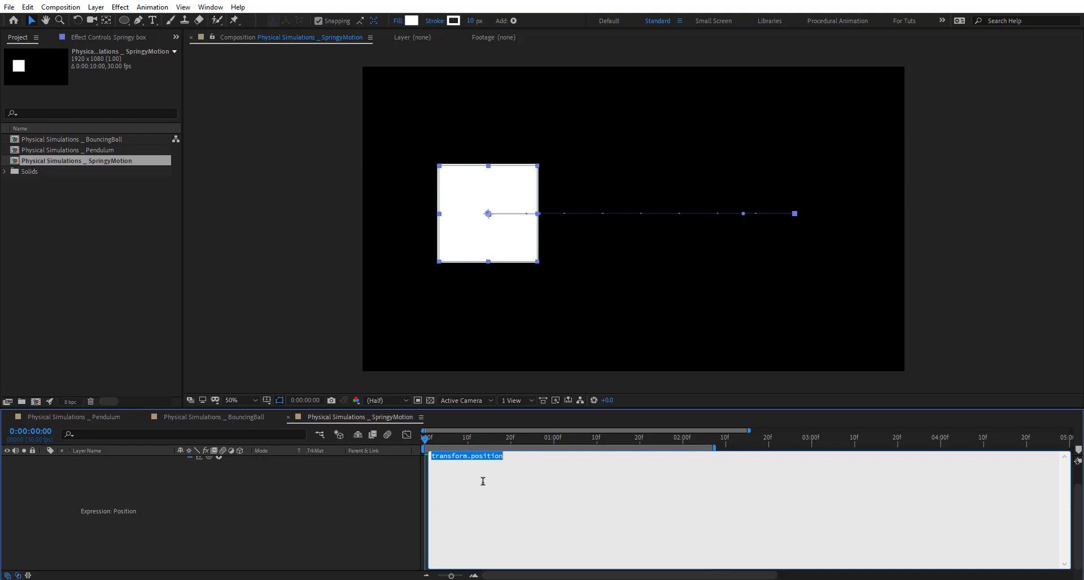
text(freq=)
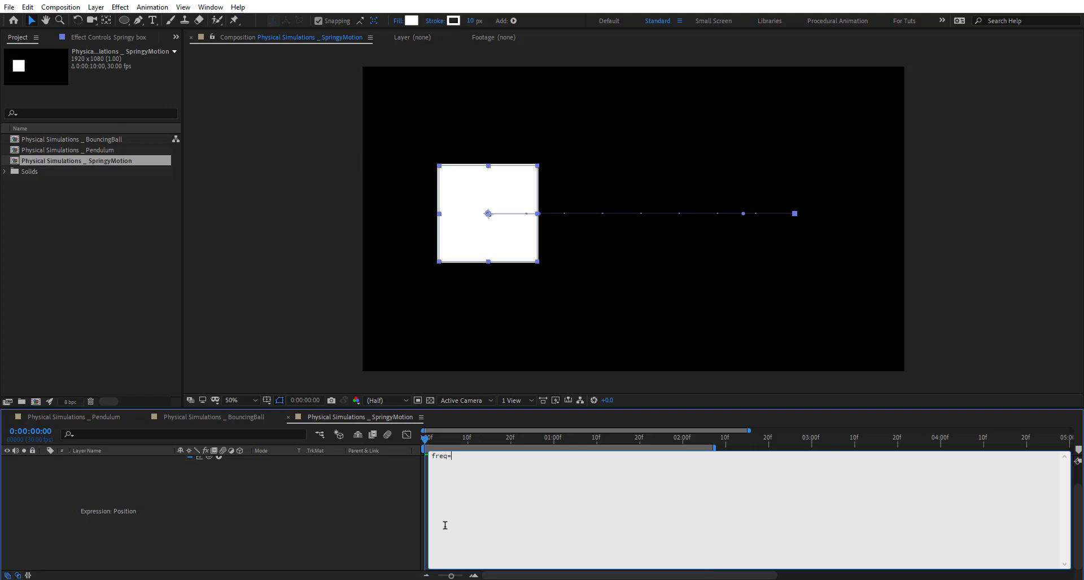
key(BackSpace)
text(3;)
key(Return)
- Add the lines amp=50; and decay=.5; to the Springy box's Position expression
text(amp)
text(=50;  )
text(deca)
text(ay=)
key(Left)
key(Left)
key(Left)
key(Left)
key(Left)
key(BackSpace)
key(BackSpace)
key(Right)
key(Right)
key(Right)
key(Right)
key(Right)
key(Right)
key(Return)
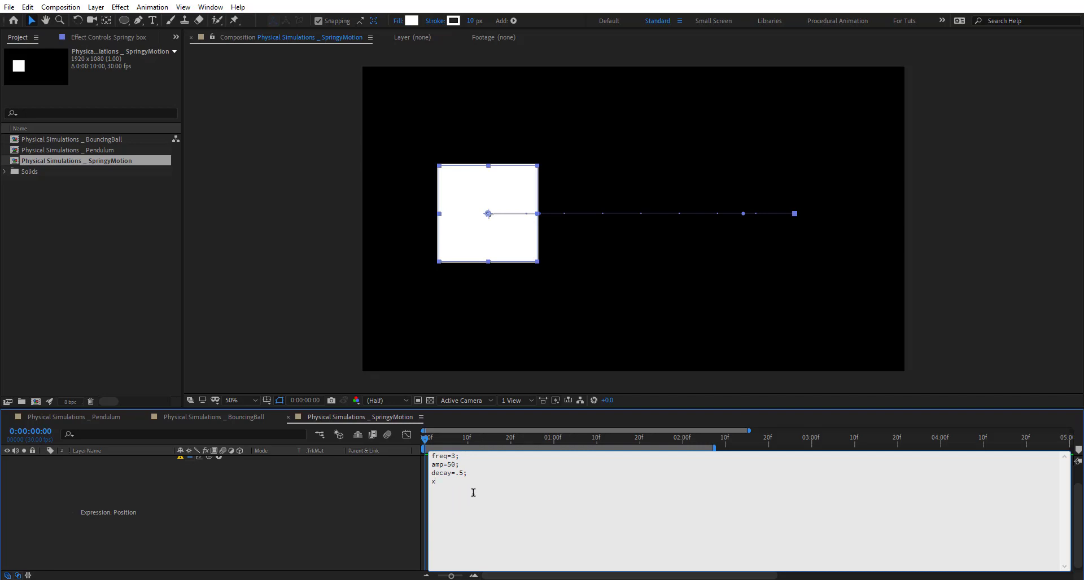
- Begin the x line of the expression with x=amp=Math.cos(freq*time*2*Math.PI)
text(x=amp)
text(=Math)
text(.co)
text(s()
text(frew)
text(*time)
text(*2*Math)
text(.PI)
text())
- Complete the x line with the decay factor *Math.exp(-decay*time);
text(*M)
text(a)
text(th)
text(.exp)
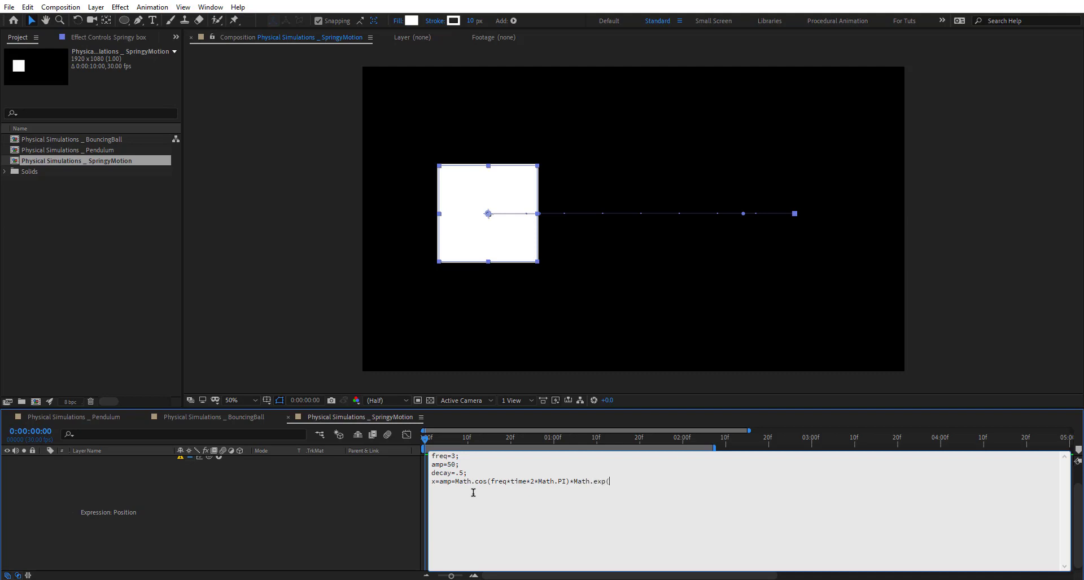
text((-decay*time)
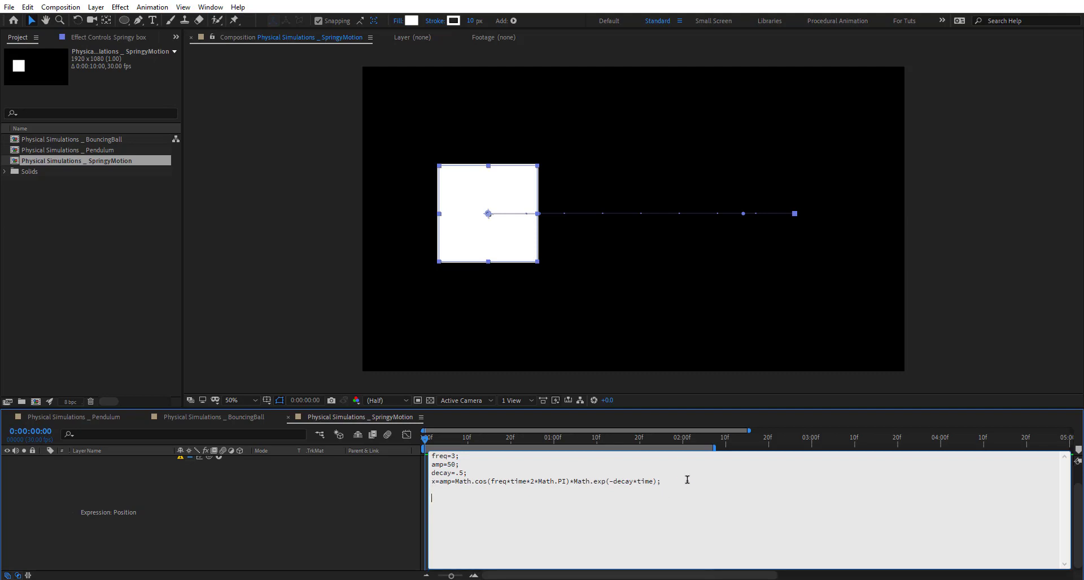
- Finish the expression with position+[x,0], apply it, and preview the Springy box's motion
text(position-+[x,0])
click(367, 522)
key(space)
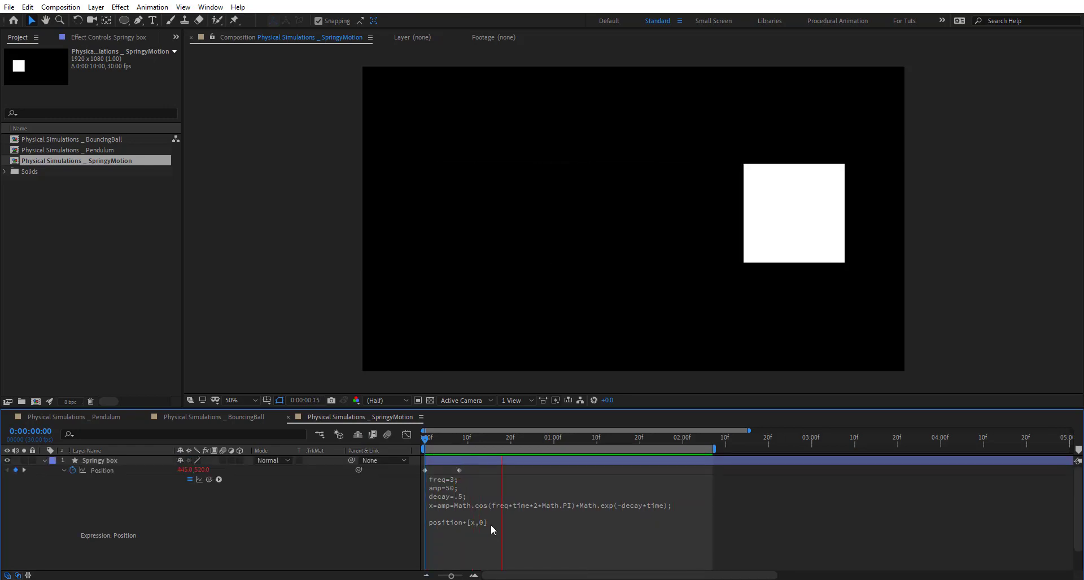
- Correct the x line to multiply amp by Math.cos and preview the Springy box's motion from the start
click(451, 506)
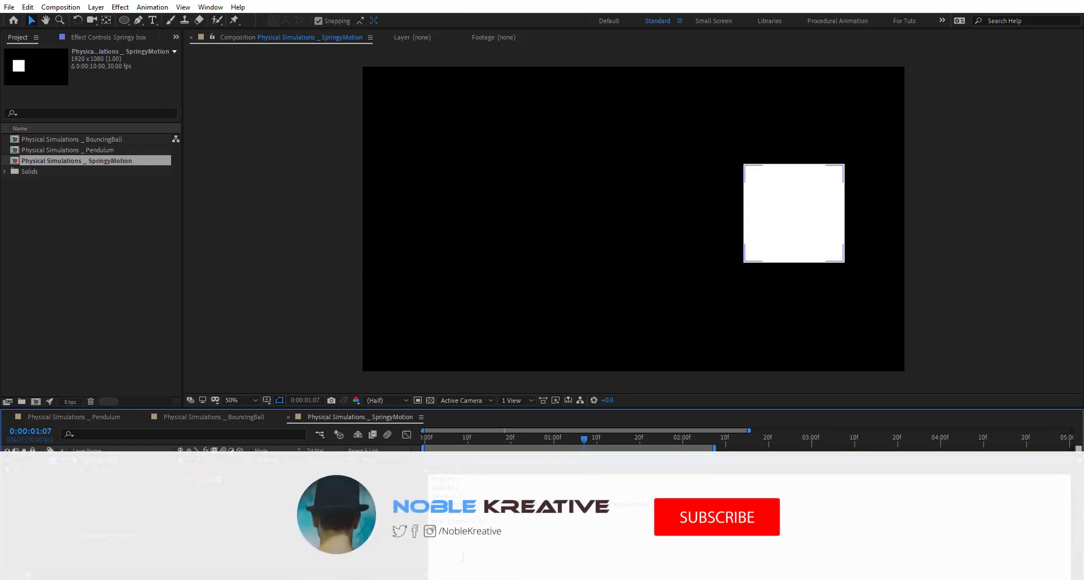
click(397, 500)
click(424, 438)
key(space)
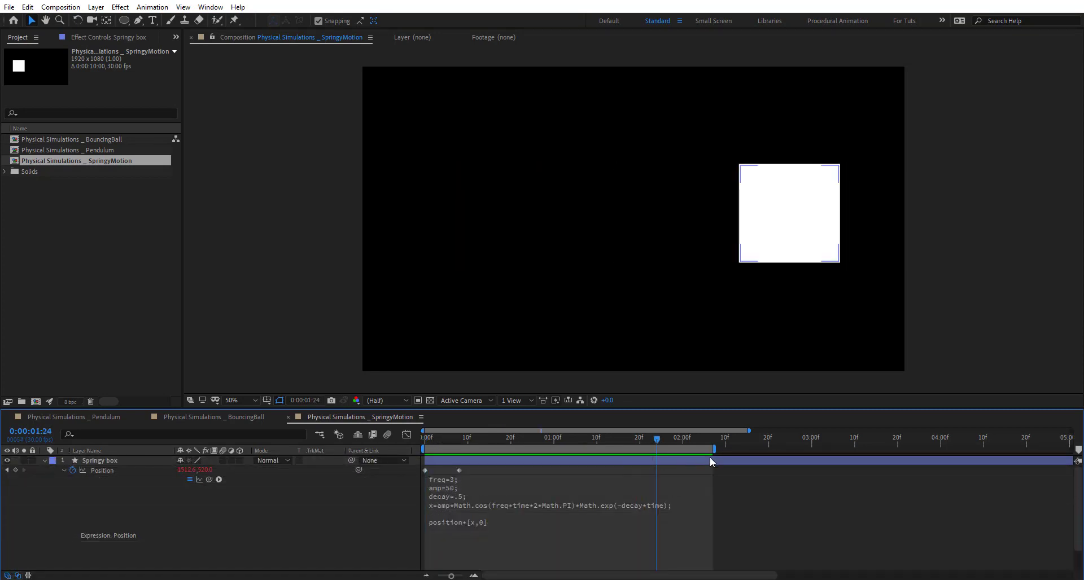
- Extend the work area beyond five seconds and preview the Springy box's oscillation near the start
drag(714, 448, 932, 448)
drag(1055, 462, 1060, 478)
drag(438, 439, 366, 444)
key(space)
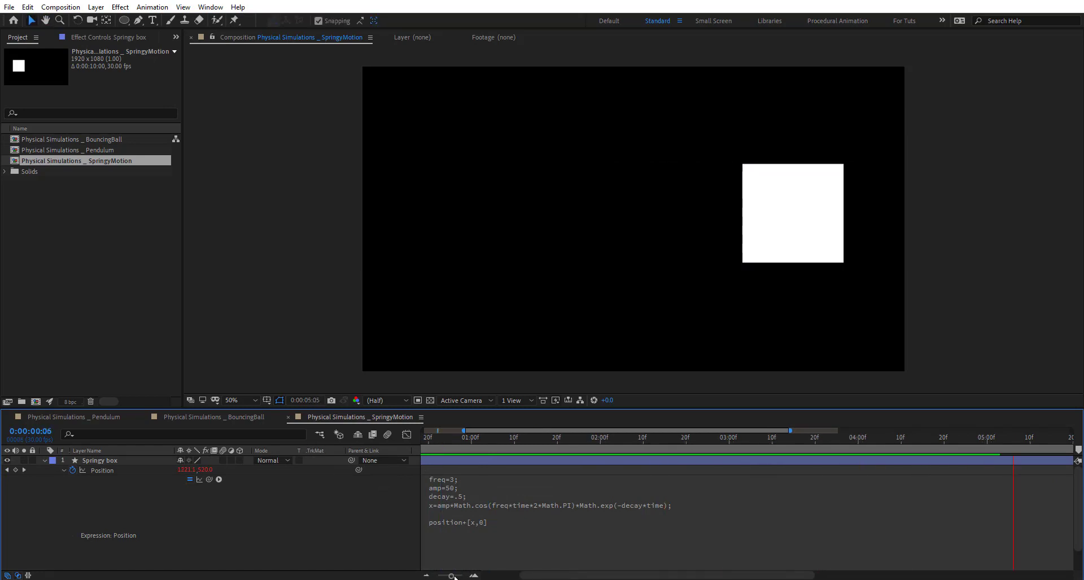
- Set freq to 6 in the Springy box's Position expression and preview the motion from the start
drag(451, 575, 419, 577)
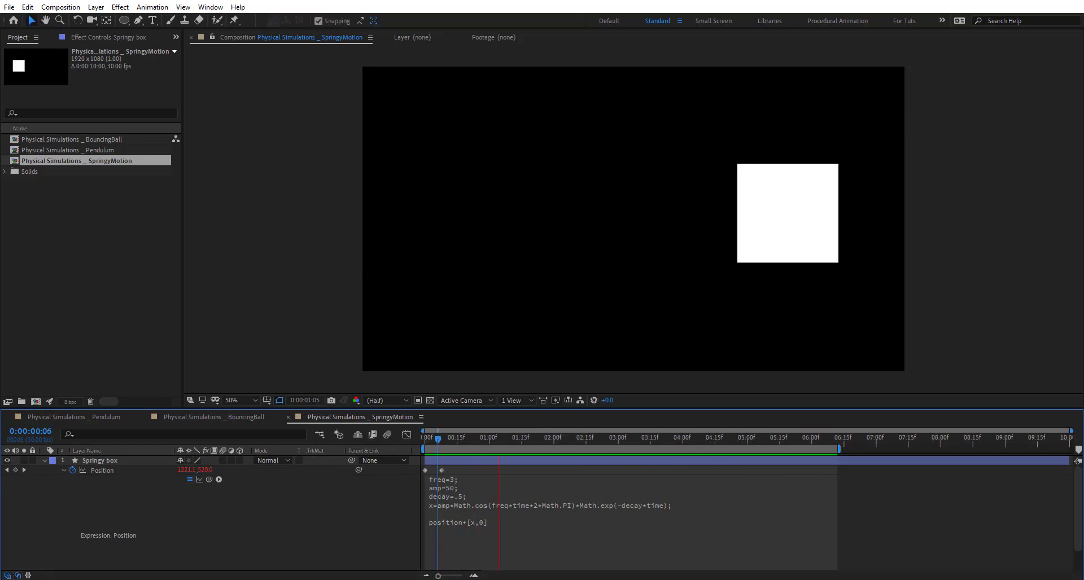
click(457, 487)
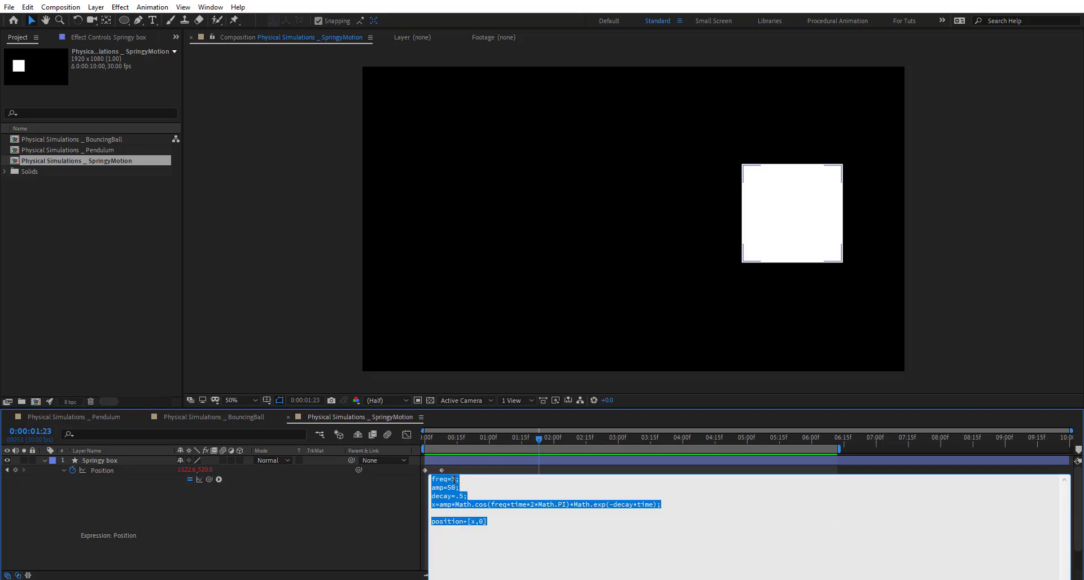
click(454, 481)
key(BackSpace)
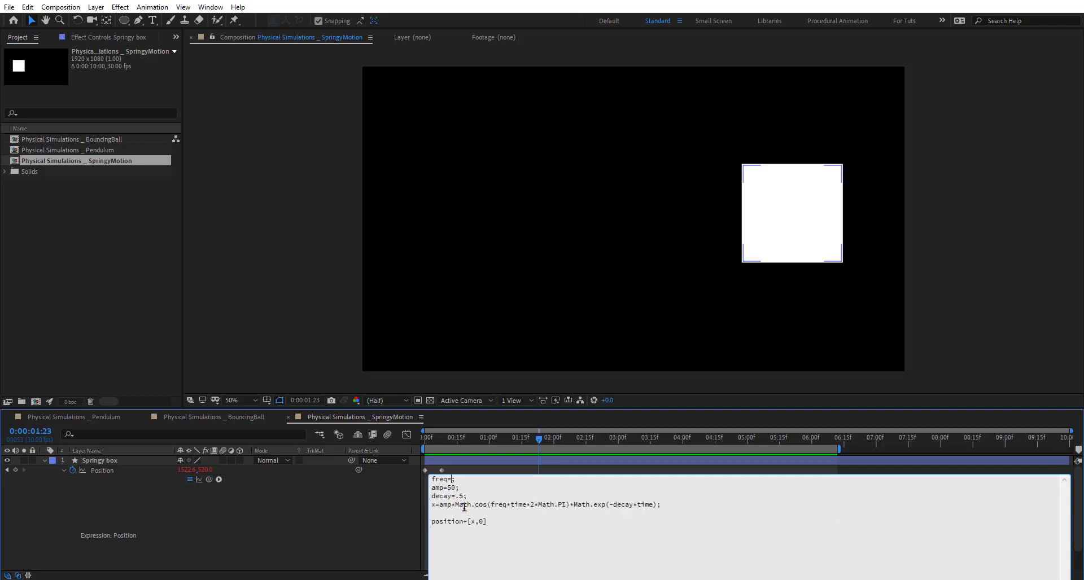
text(6)
drag(453, 442, 351, 442)
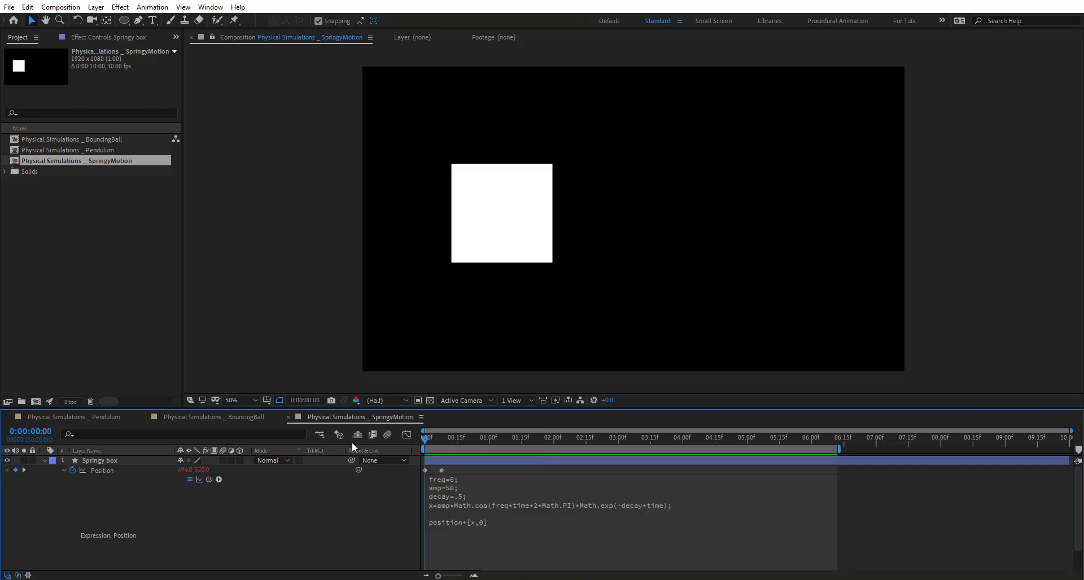
key(space)
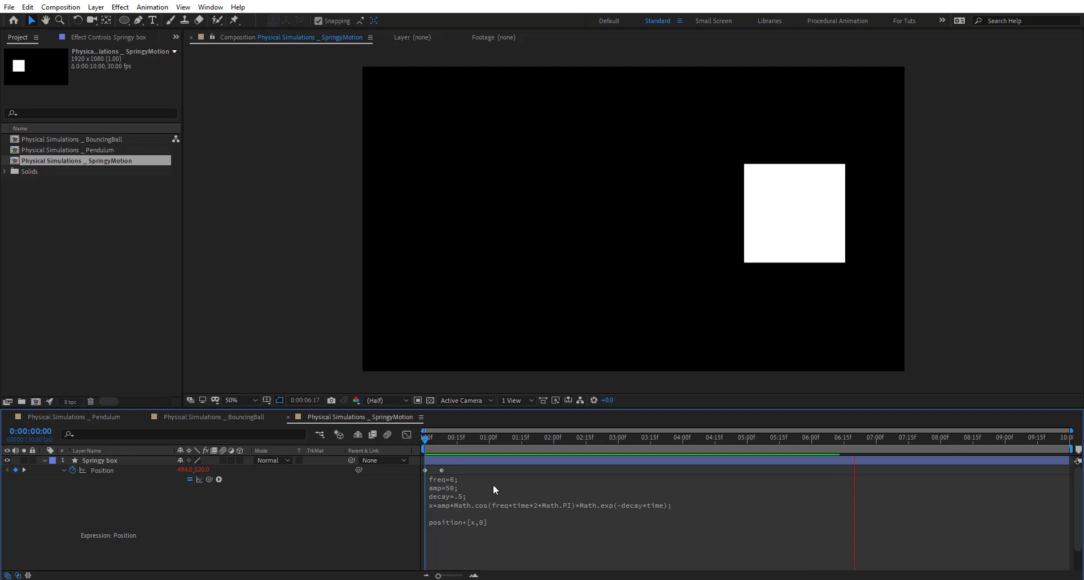
key(space)
- Inspect the Springy box's post-expression Position graph, scrub through the decaying oscillation, and return to the layer bars at the start
click(406, 434)
click(146, 471)
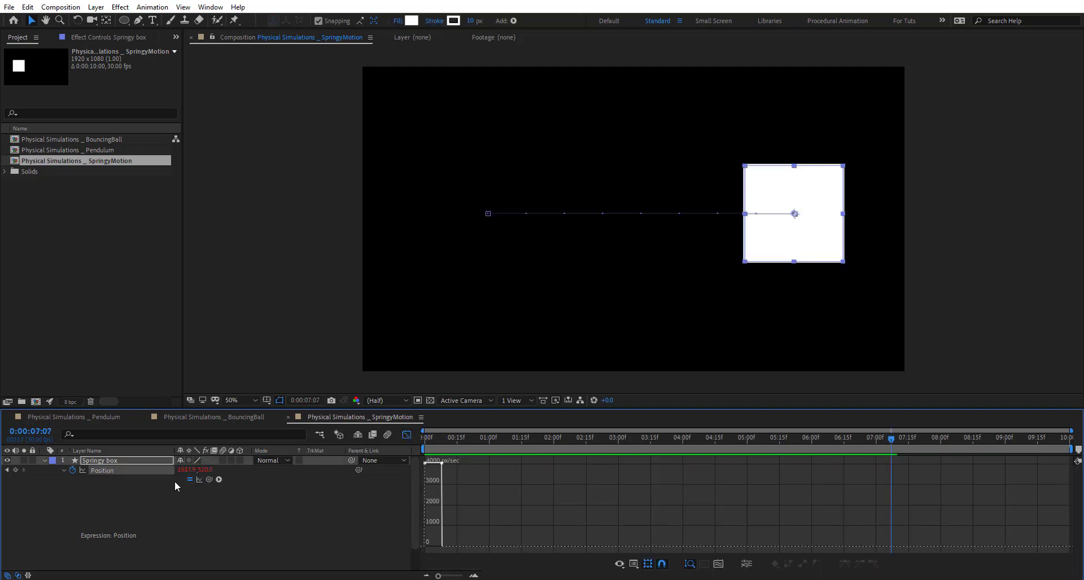
click(199, 479)
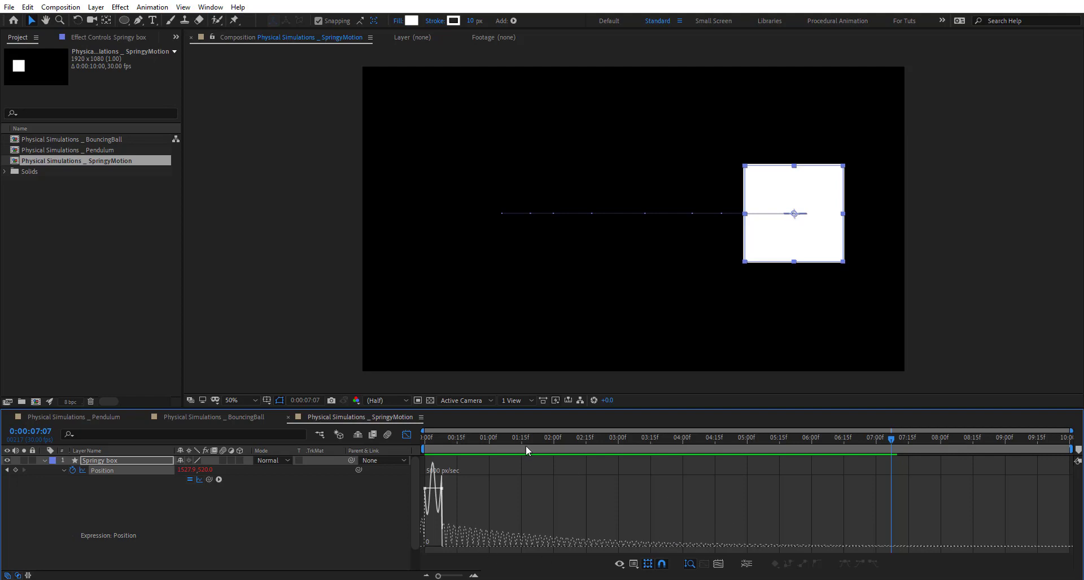
drag(526, 445, 1012, 502)
drag(1023, 434, 401, 468)
click(403, 436)
drag(441, 438, 381, 447)
key(space)
- Set decay to 1.5 in the Springy box's Position expression and preview the motion from the start
click(466, 505)
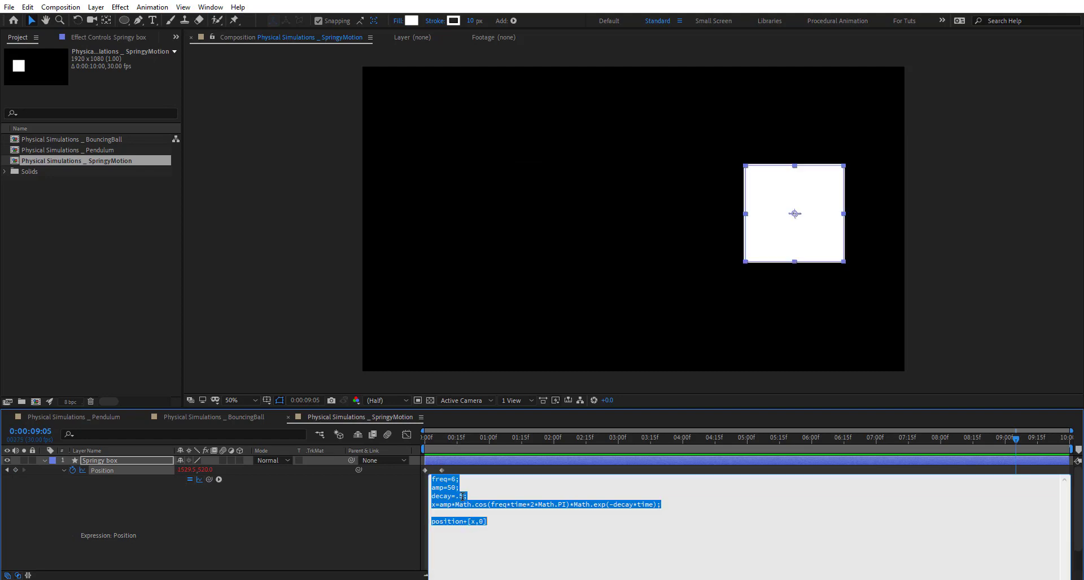
click(449, 537)
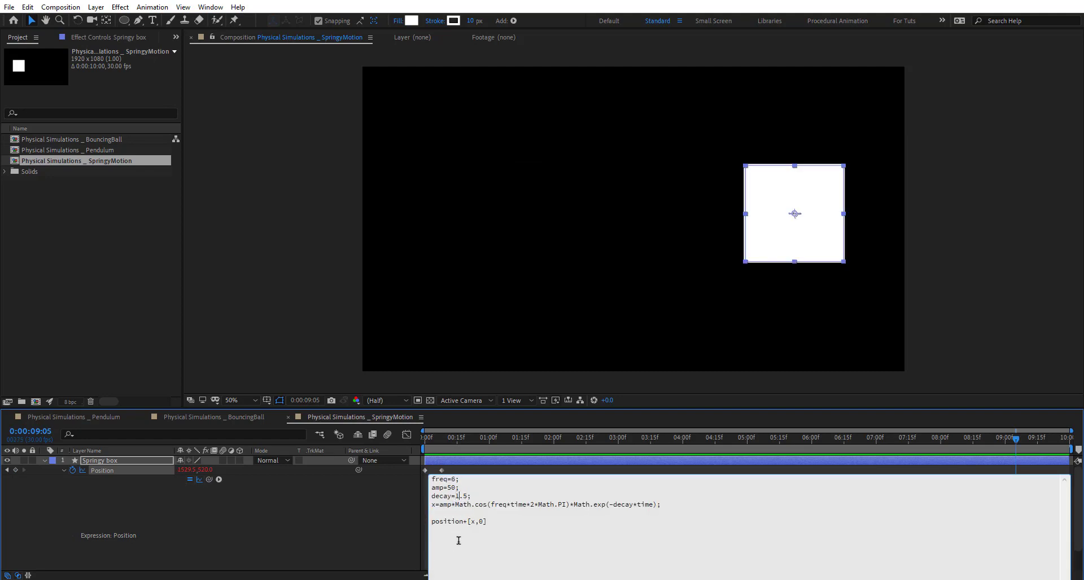
click(369, 532)
key(space)
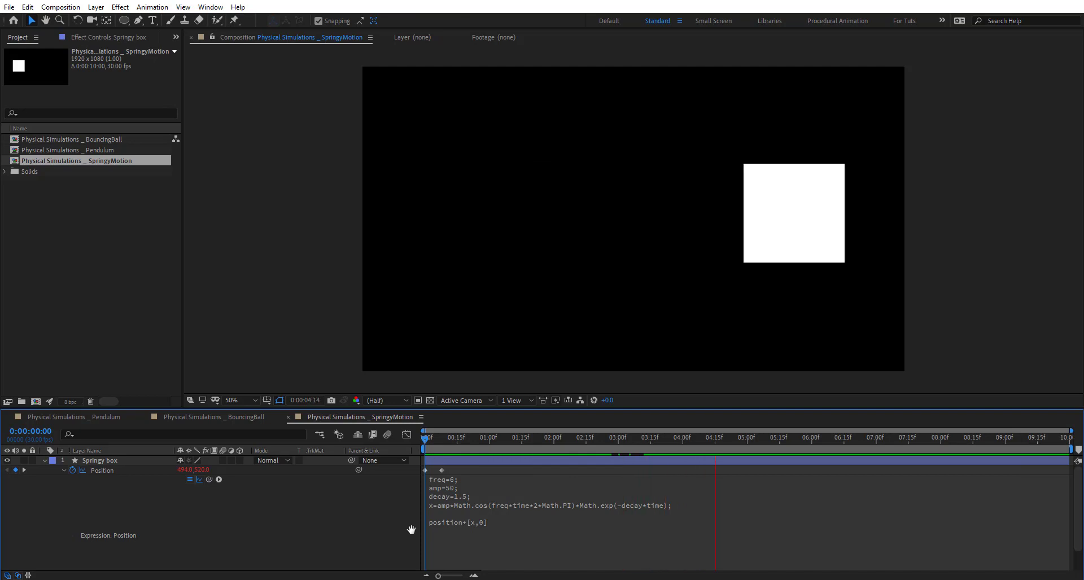
- Shorten the work area to end at 0:00:04:22, preview the Springy box, and return to 0:00:00:06
click(729, 438)
key(space)
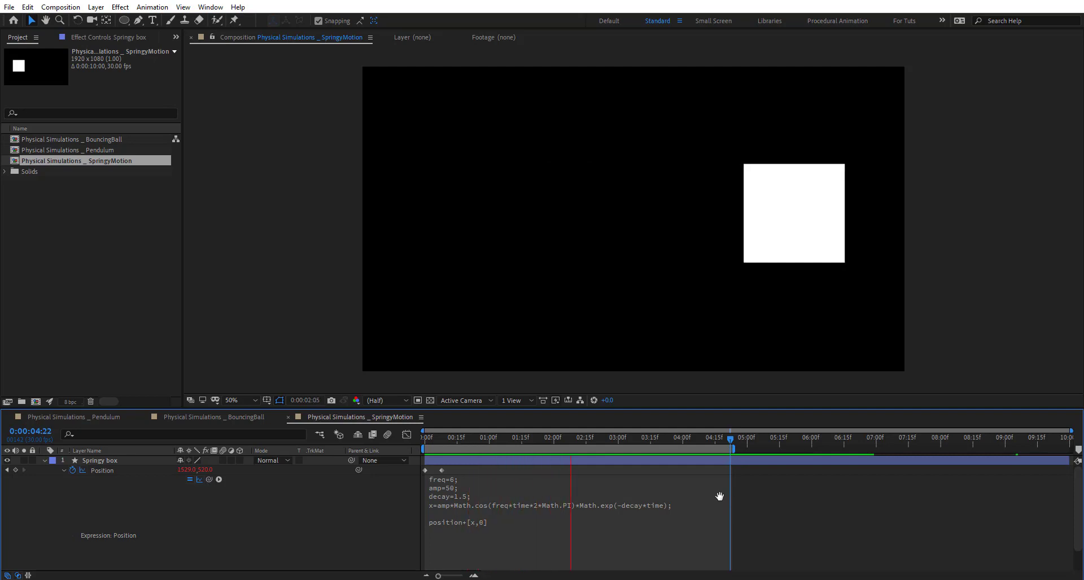
key(space)
click(433, 439)
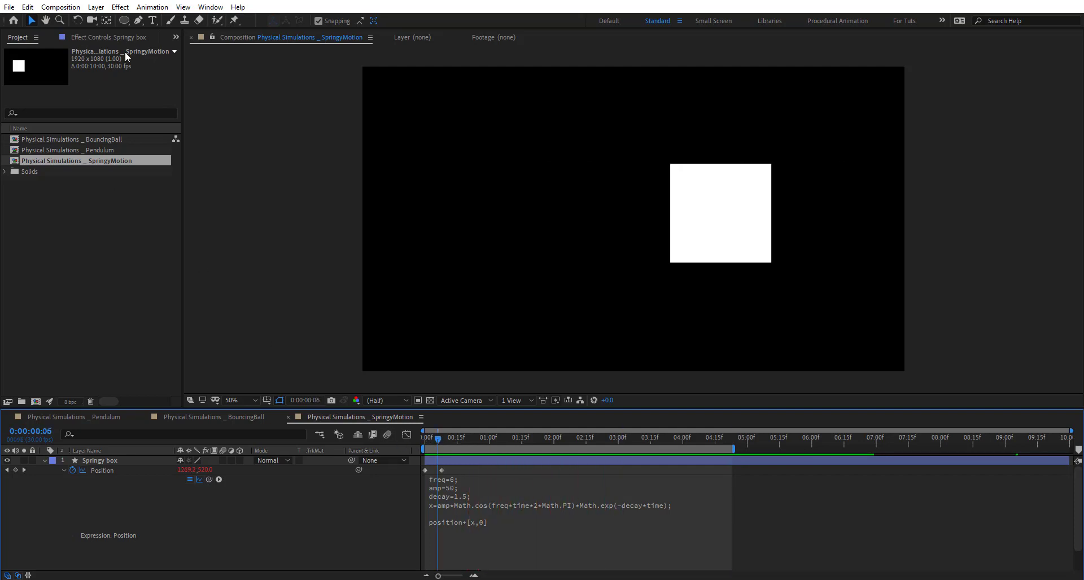
- Add a Slider Control effect to the Springy box layer and name it freq
click(122, 38)
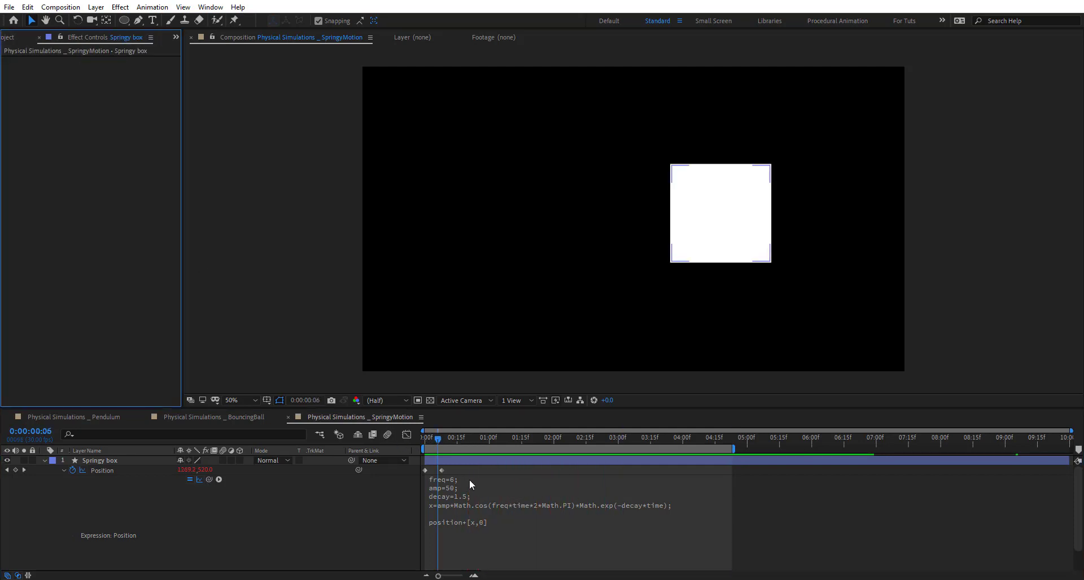
click(156, 461)
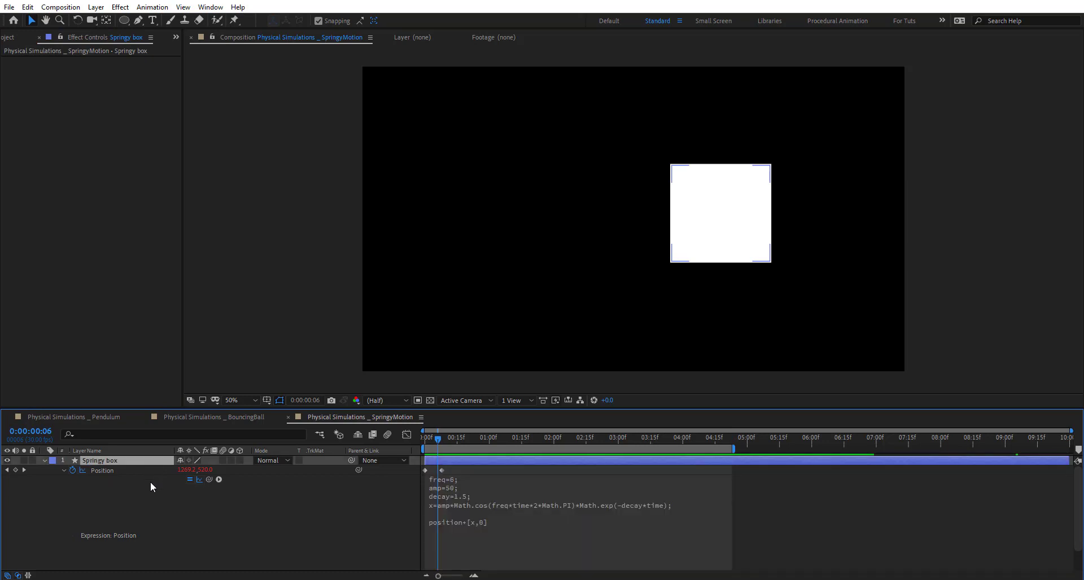
key(ctrl+space)
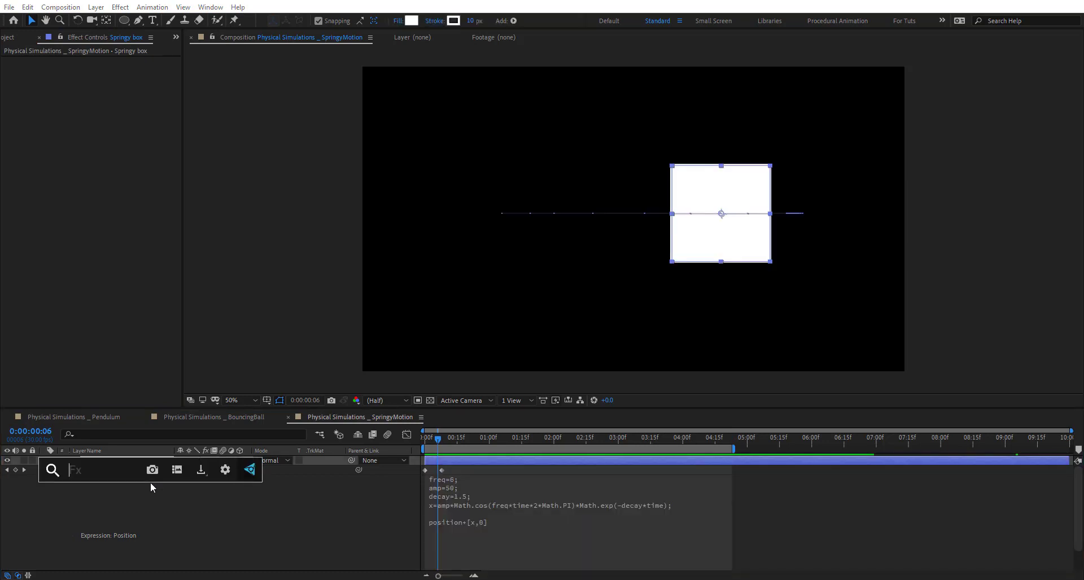
text(slid)
key(Return)
key(Return)
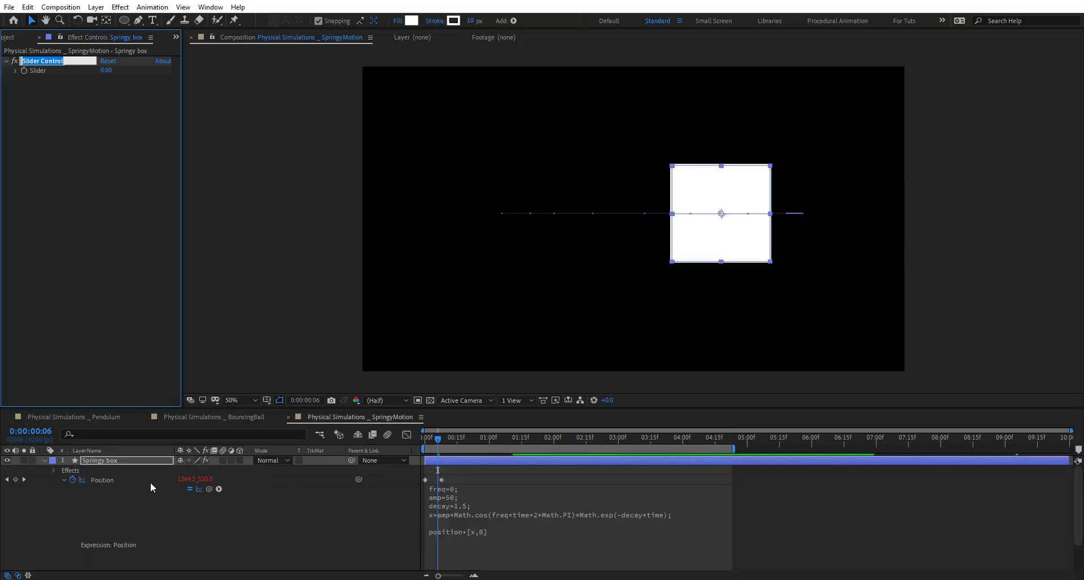
text(freq)
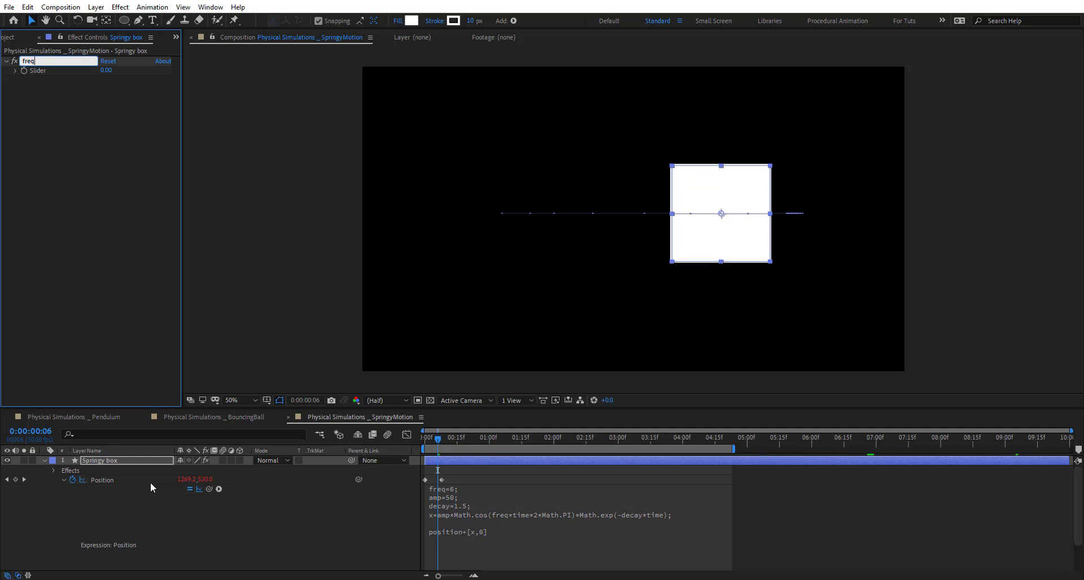
key(Return)
- Duplicate the freq slider for two more controls, naming them amp and decay
key(Return)
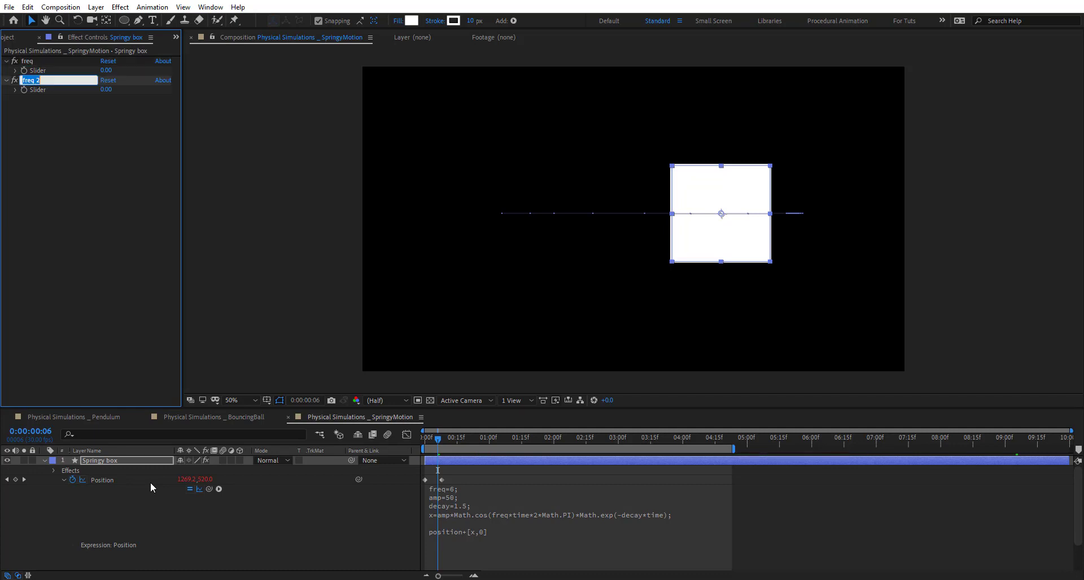
text(amp)
key(Return)
key(ctrl+d)
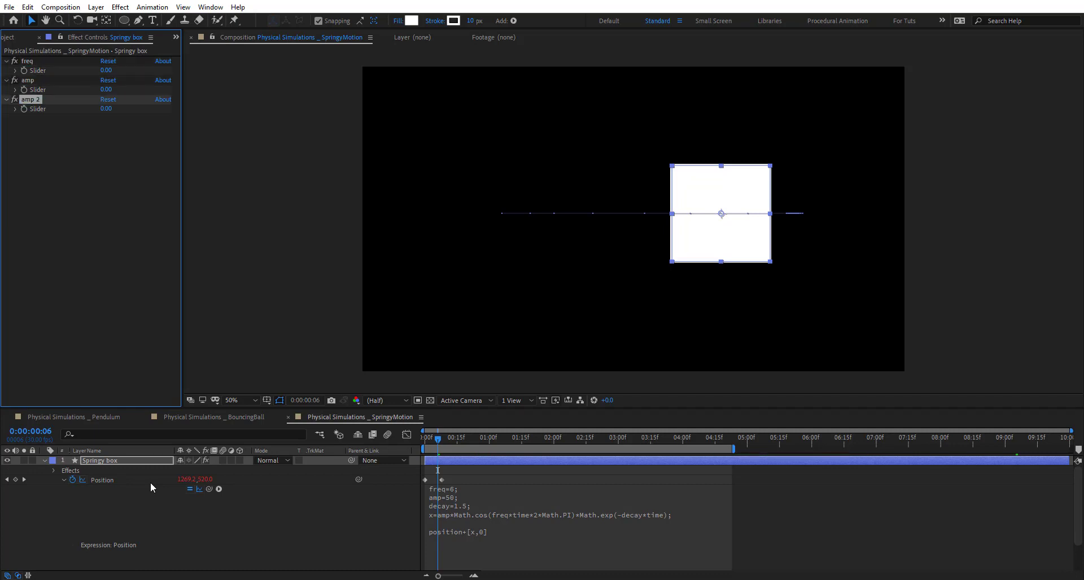
key(Return)
text(decay)
double_click(44, 99)
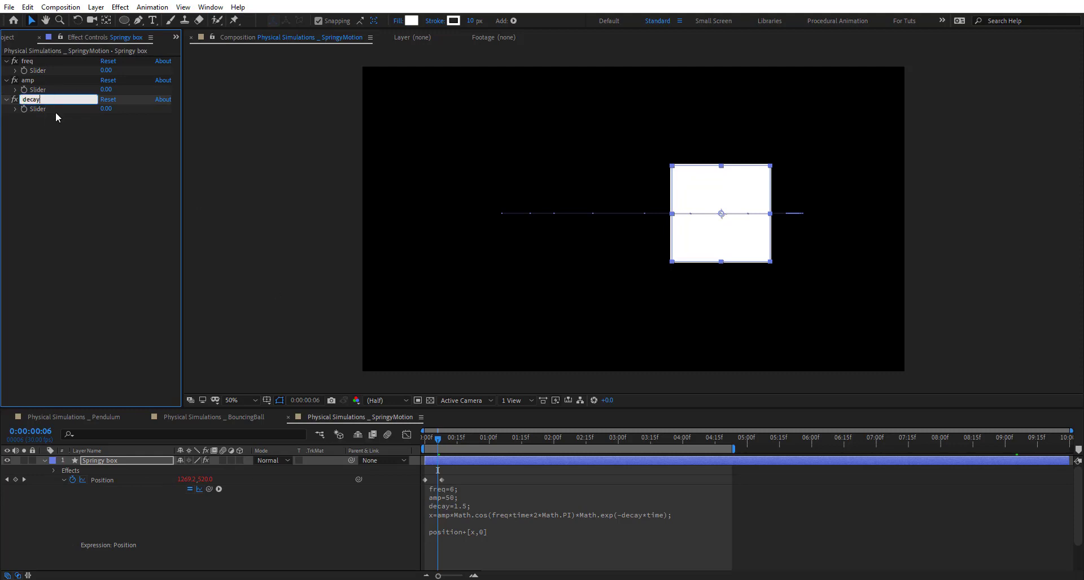
key(Return)
- Replace the freq and amp values in the Position expression with links to the freq and amp sliders
click(454, 490)
double_click(455, 489)
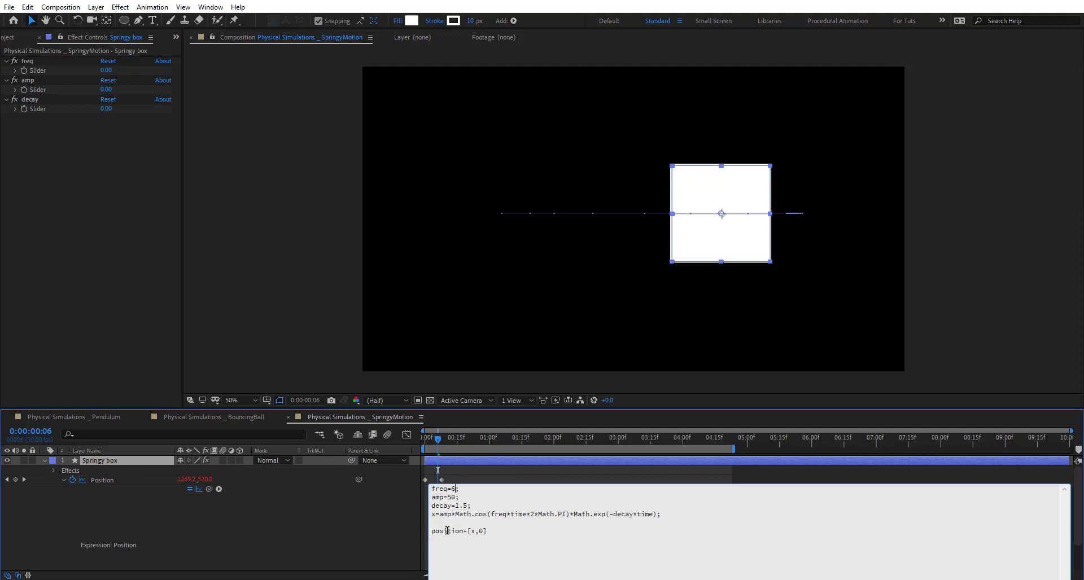
key(BackSpace)
drag(209, 489, 106, 70)
double_click(449, 497)
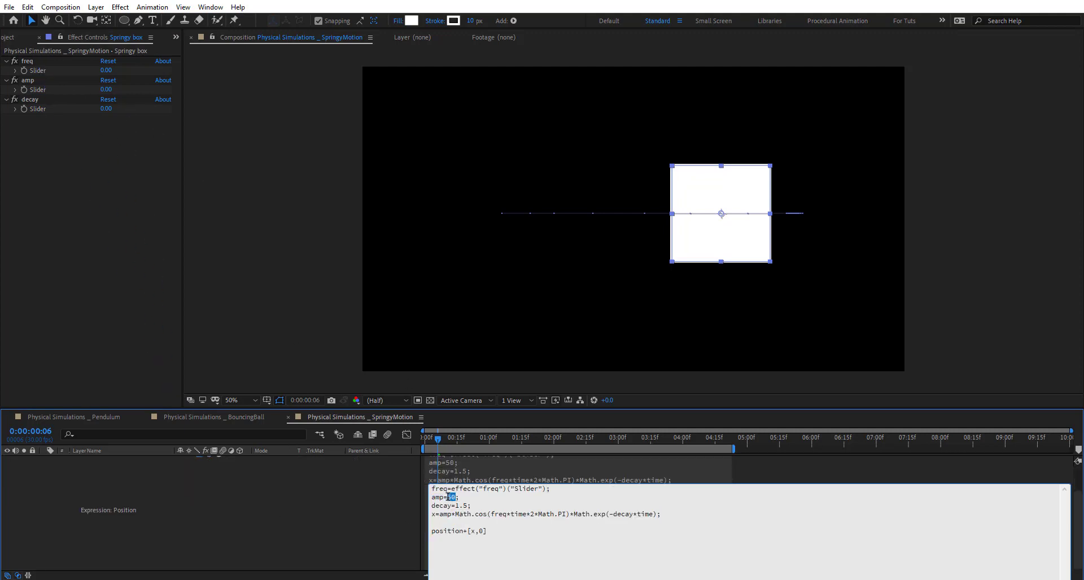
key(BackSpace)
scroll(315, 512, up, 1)
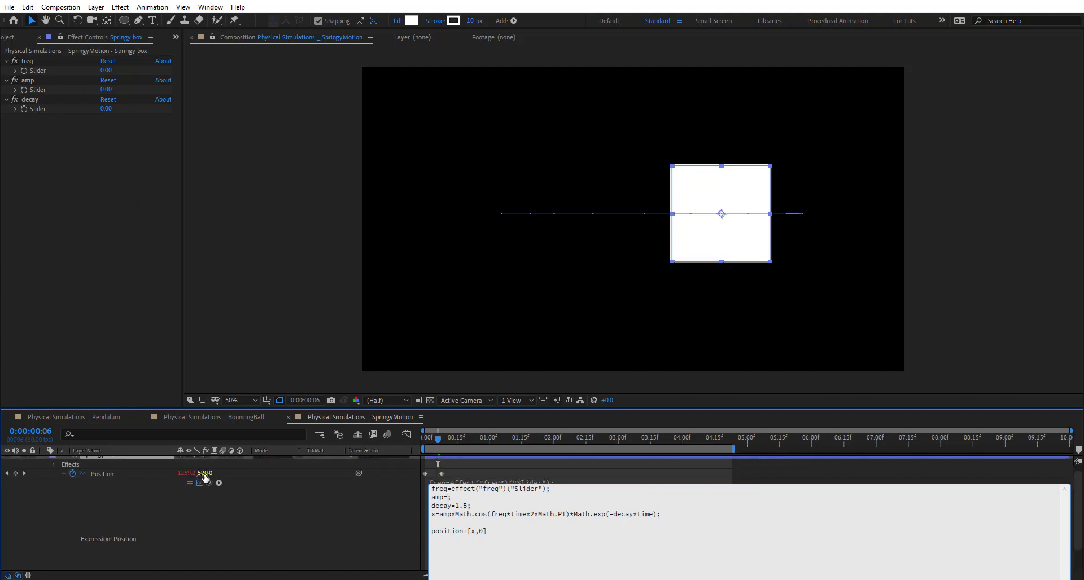
drag(209, 482, 37, 89)
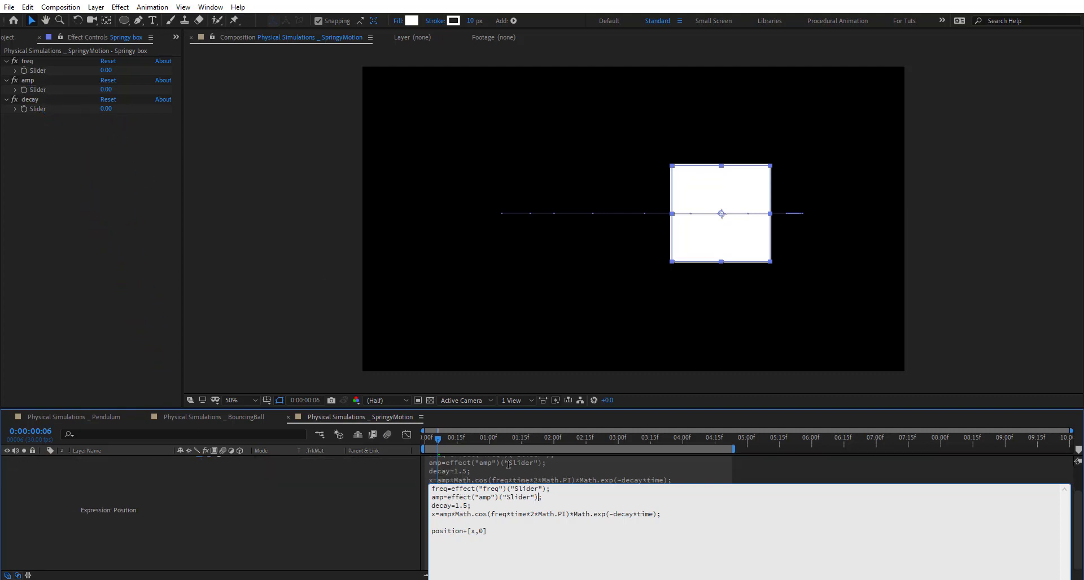
- Replace the decay value in the Position expression with a link to the decay slider and apply the expression
drag(466, 505, 457, 506)
key(BackSpace)
scroll(218, 483, up, 1)
drag(210, 489, 40, 110)
click(367, 549)
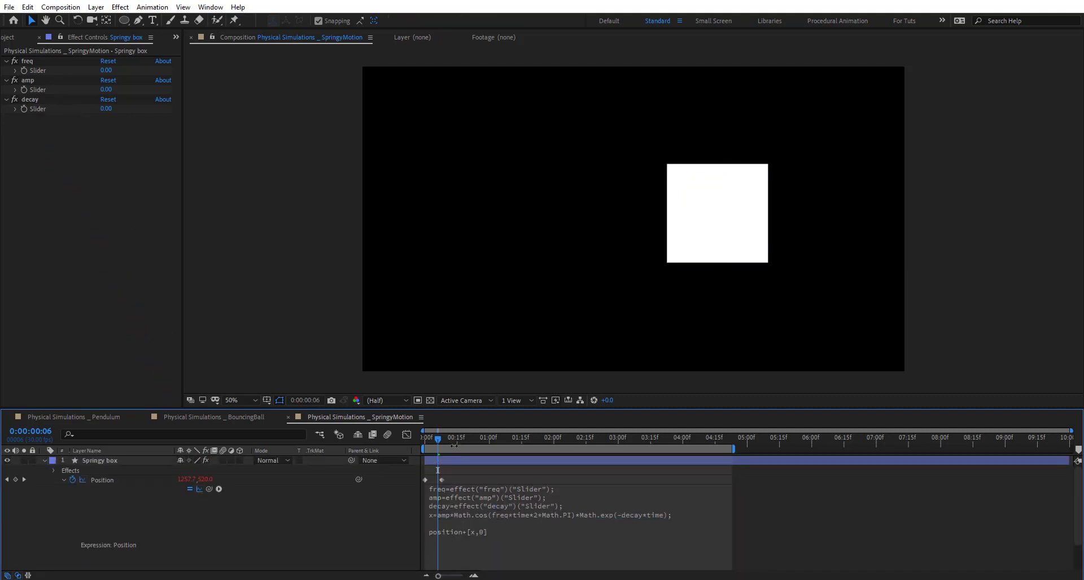
- At the start of the composition, set the freq slider to 5, amp to 50 and decay to 2.5, and preview
drag(435, 438, 424, 439)
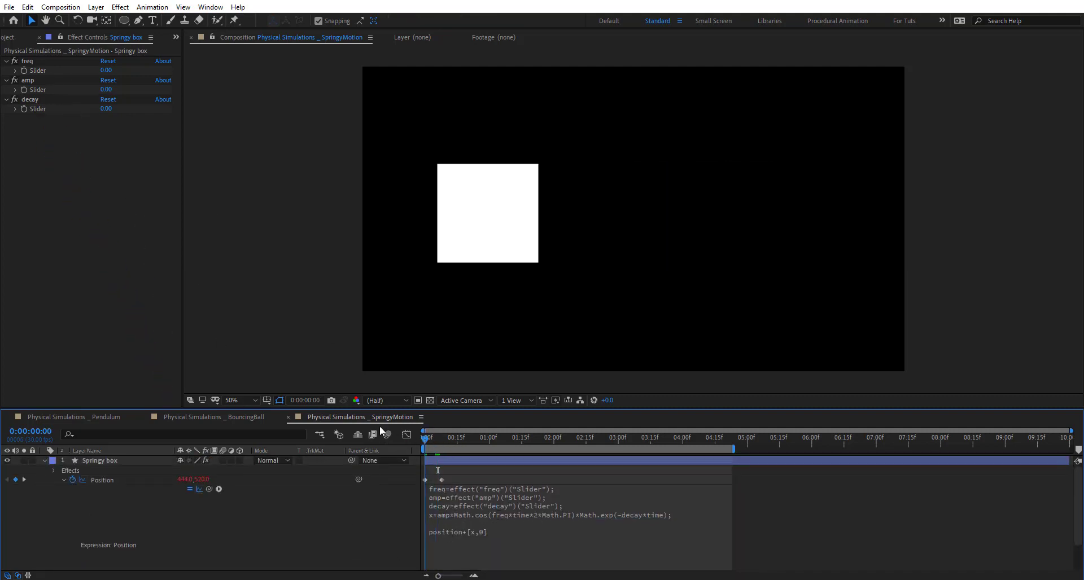
click(106, 71)
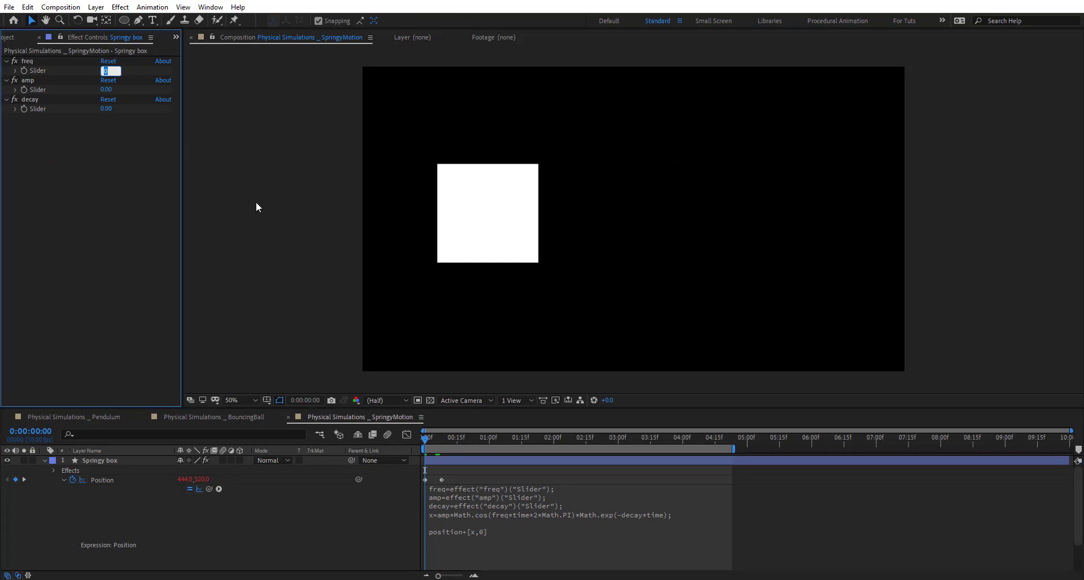
text(5)
key(Return)
click(107, 90)
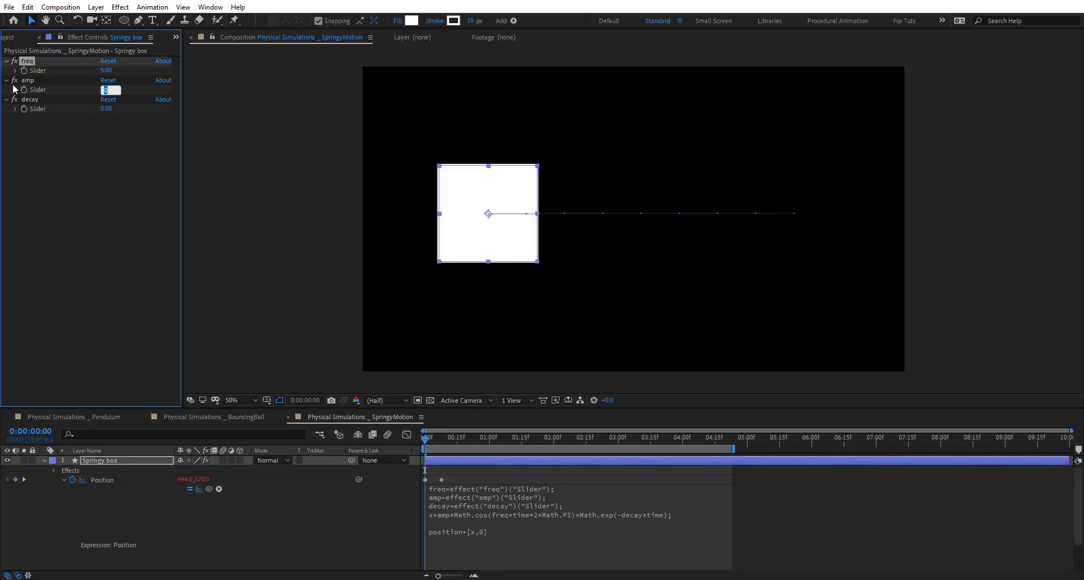
text(50)
key(Return)
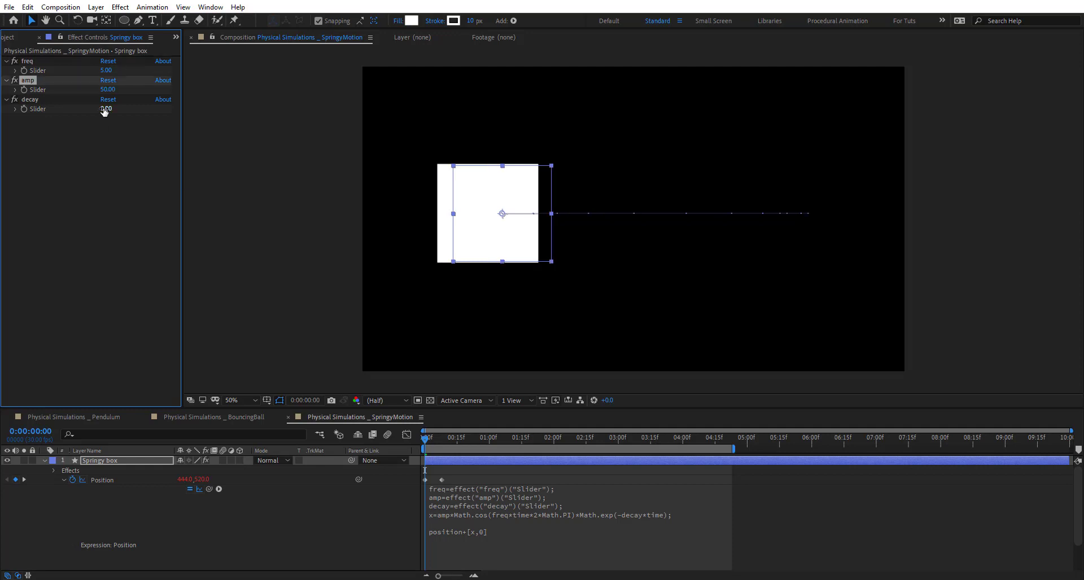
click(105, 109)
text(2.5)
key(Return)
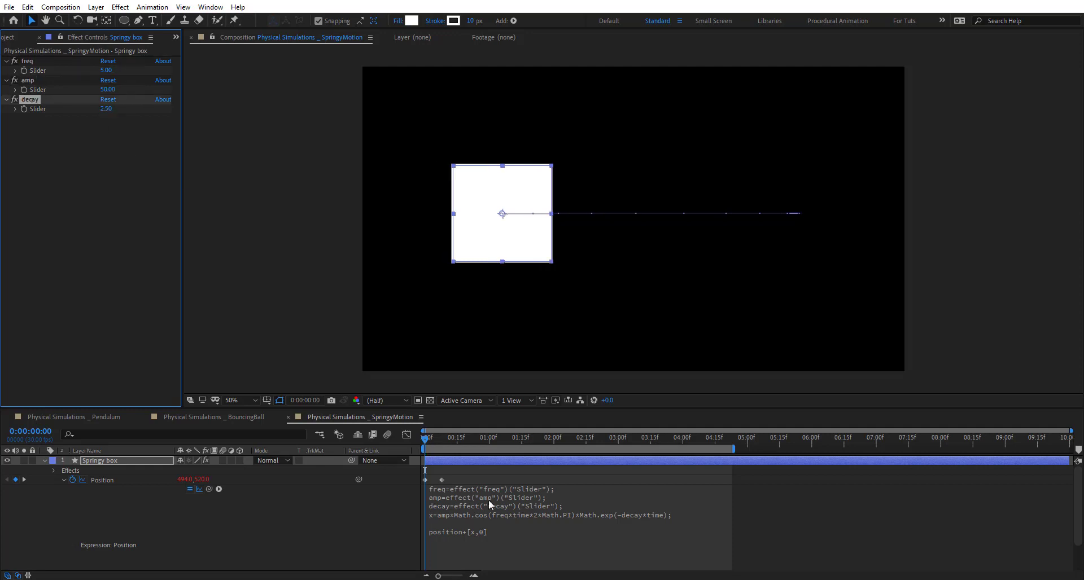
key(space)
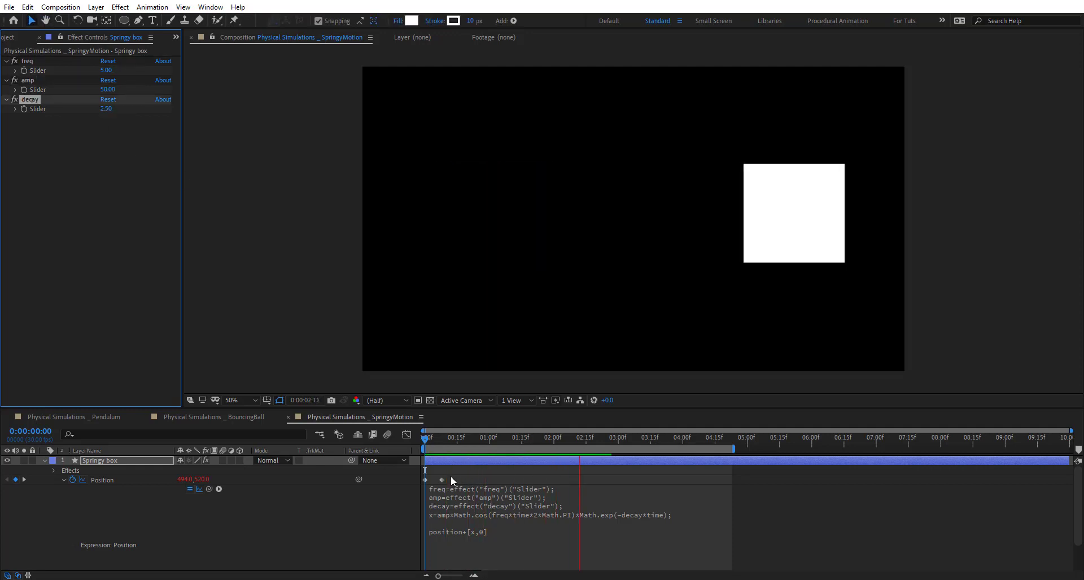
- At 0:00:00:16, enable keyframing on the freq, amp and decay sliders
click(459, 437)
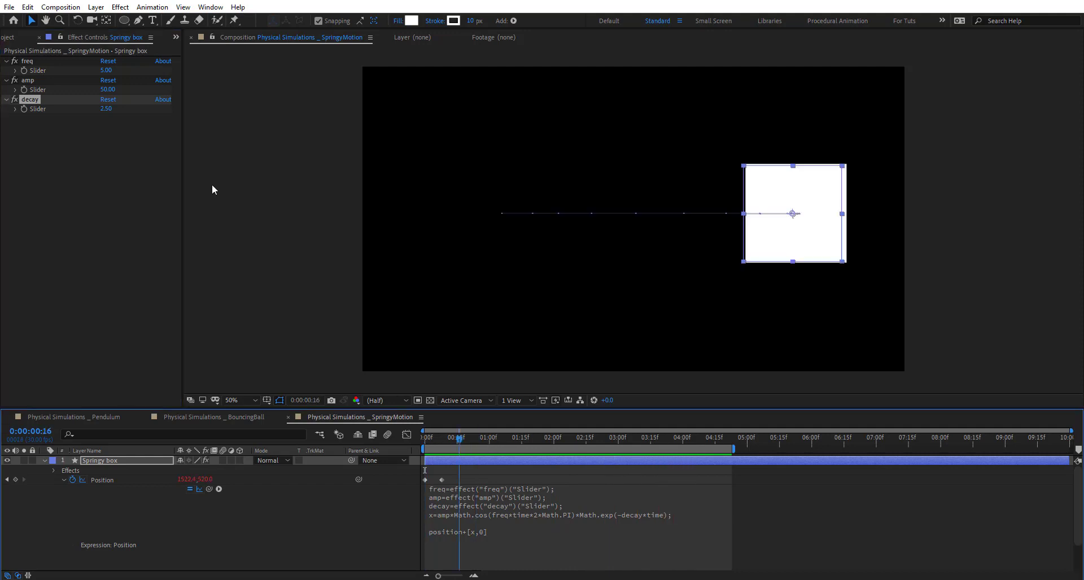
click(23, 111)
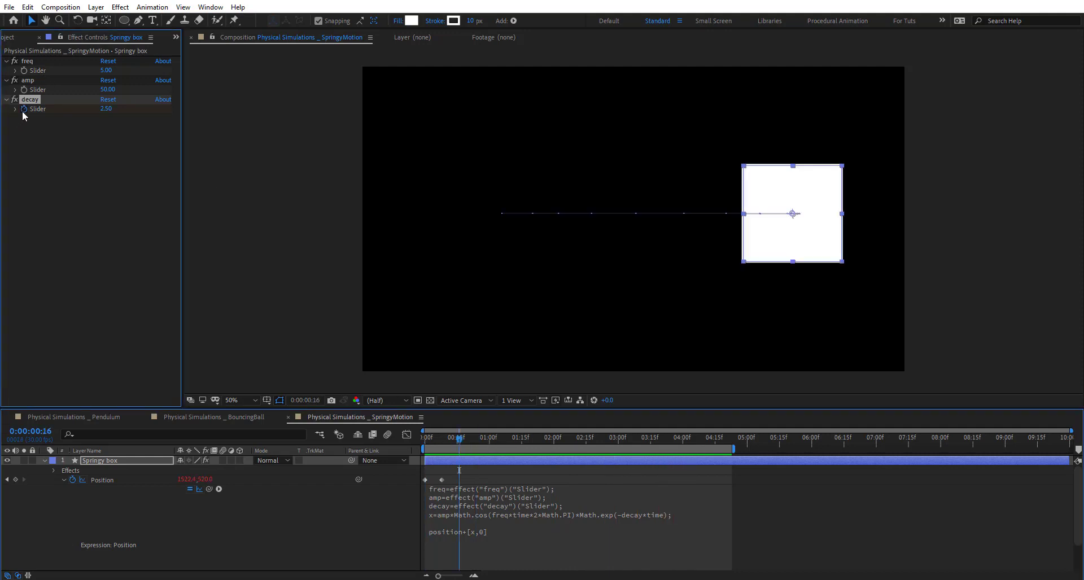
click(28, 80)
- At 0:00:01:04, keyframe the freq slider at 3, amp at 90 and decay at 3, and preview from the start
click(498, 438)
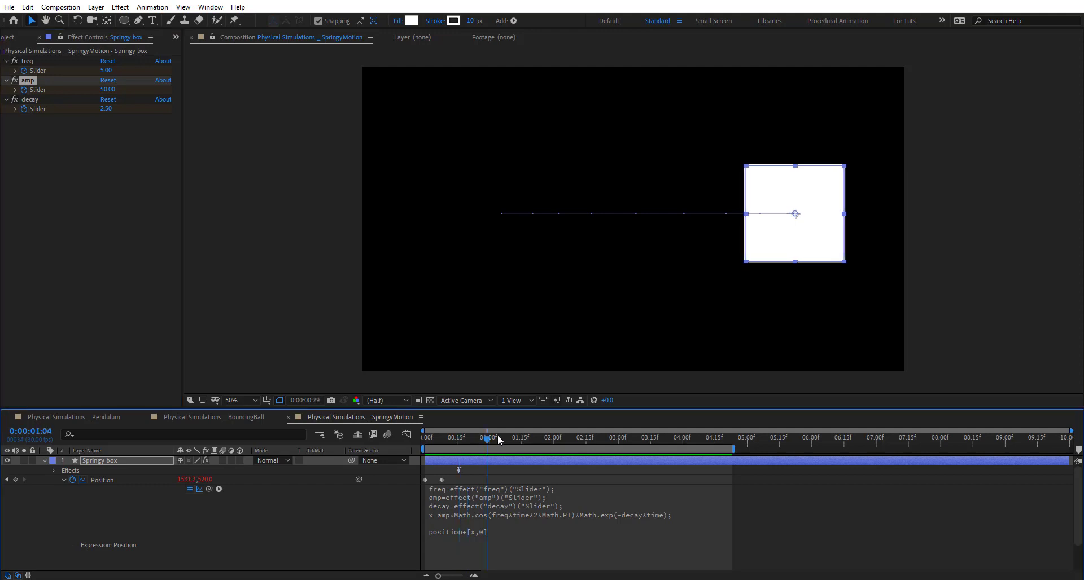
click(106, 70)
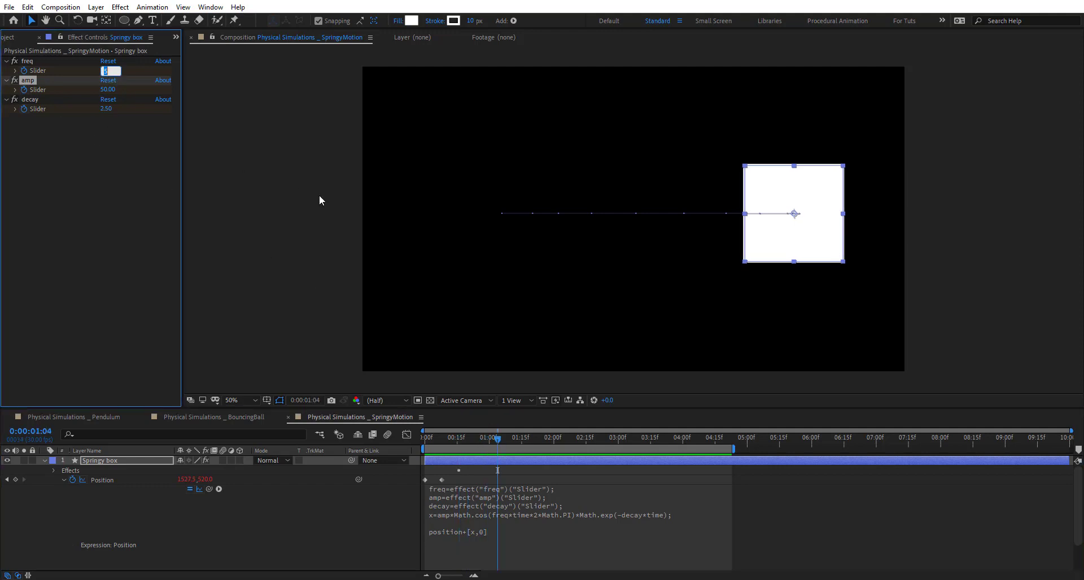
text(3)
key(Return)
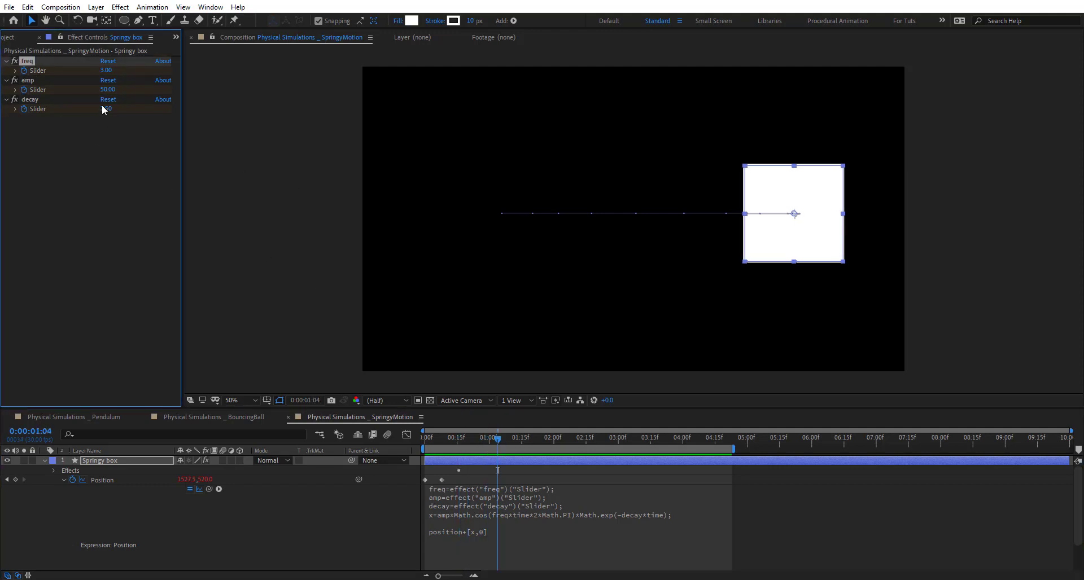
click(105, 89)
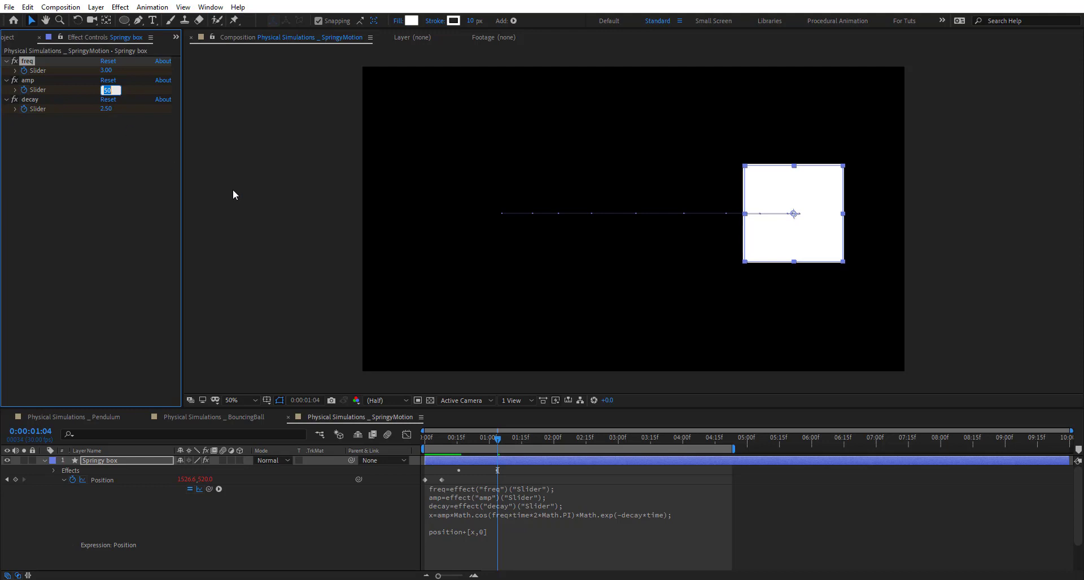
text(90)
key(Return)
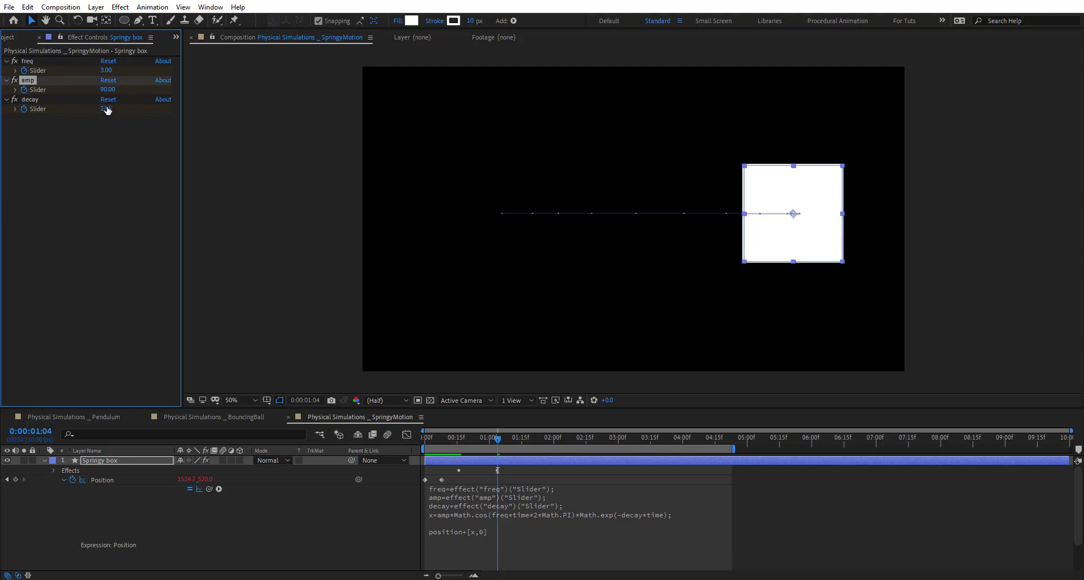
click(106, 109)
text(3)
key(Return)
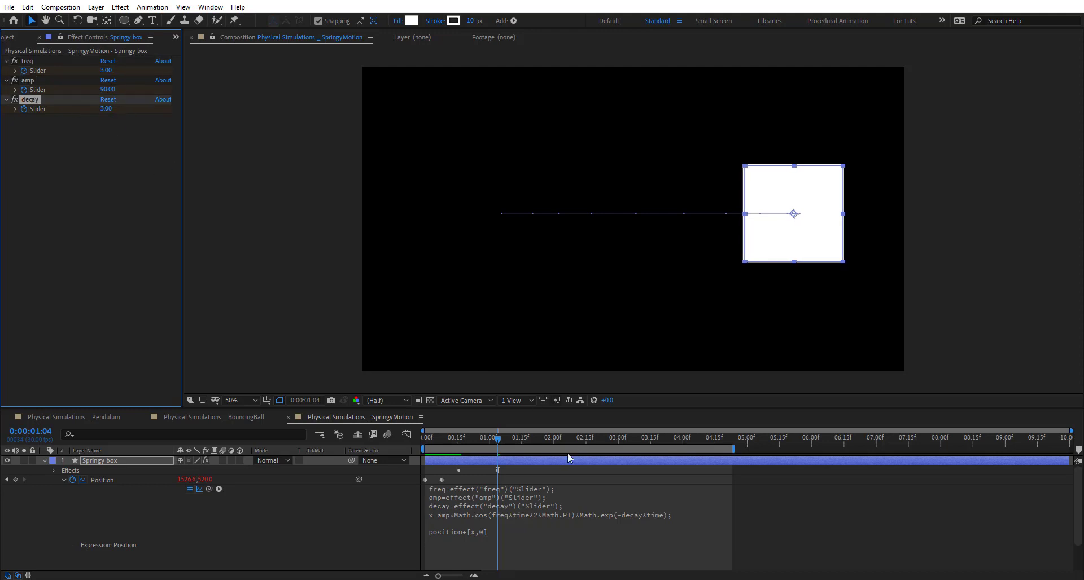
key(Home)
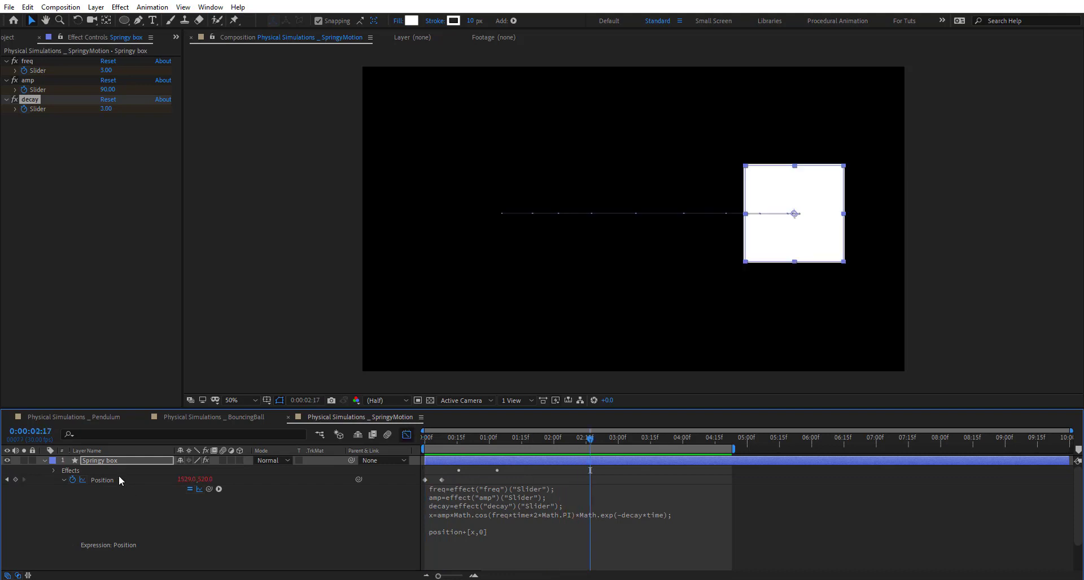
- Examine the Position property's speed graph up close, then return to the layer view at the start of the composition
click(109, 485)
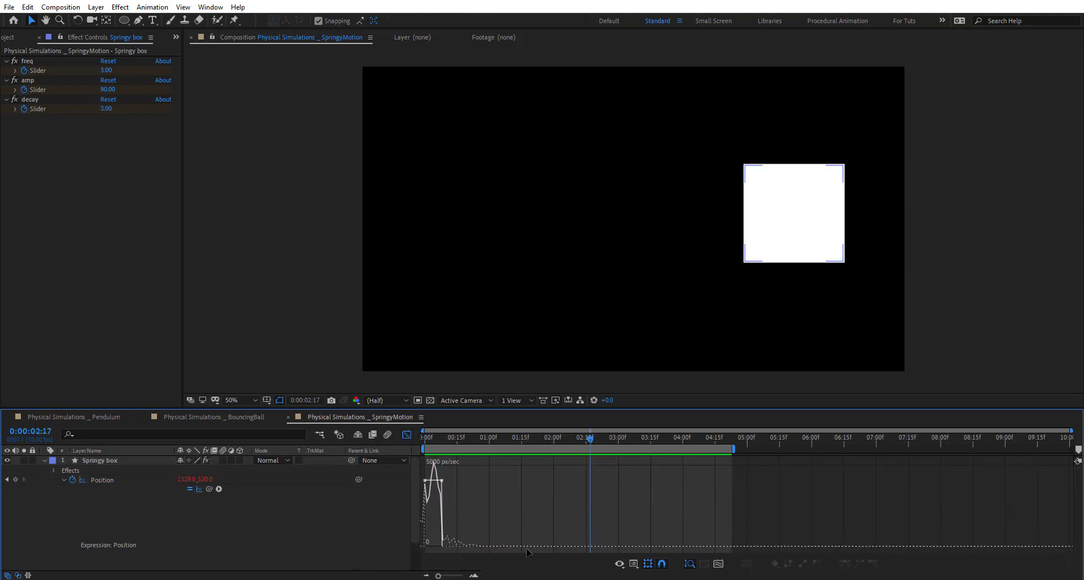
click(473, 576)
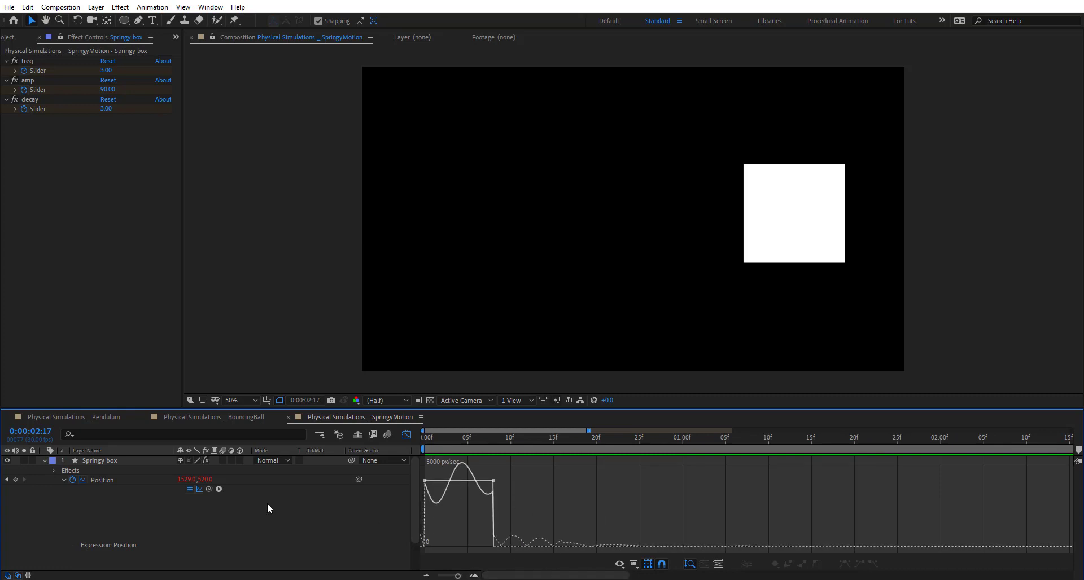
click(133, 478)
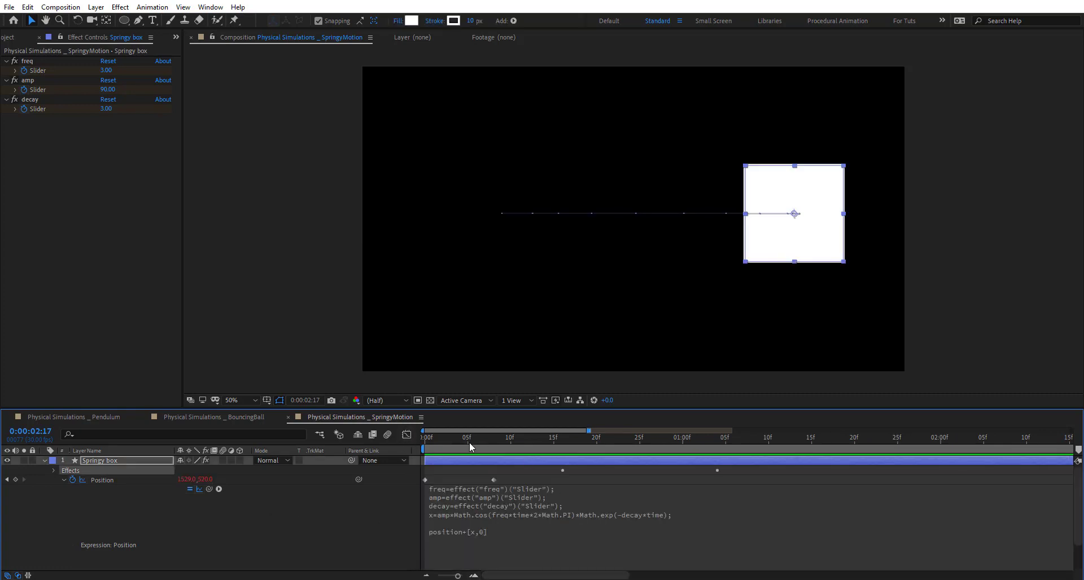
drag(469, 442, 425, 486)
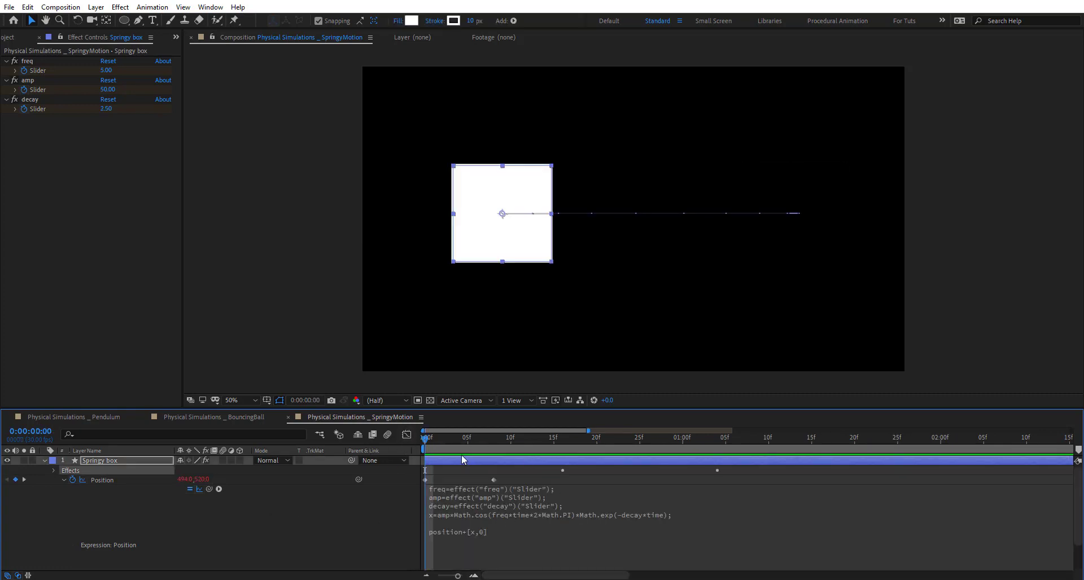